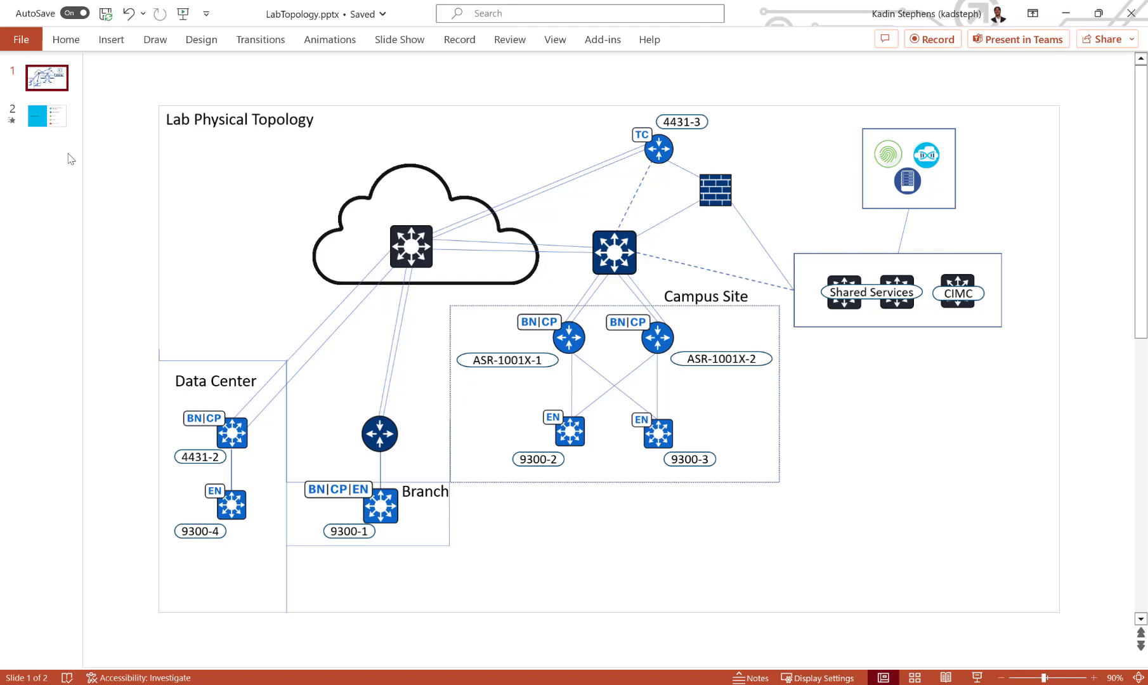
Show slide 2, the Agenda listing ISE integration, network settings, discovery, design and IP pools
{"action": "left_click", "coordinate": [58, 122]}
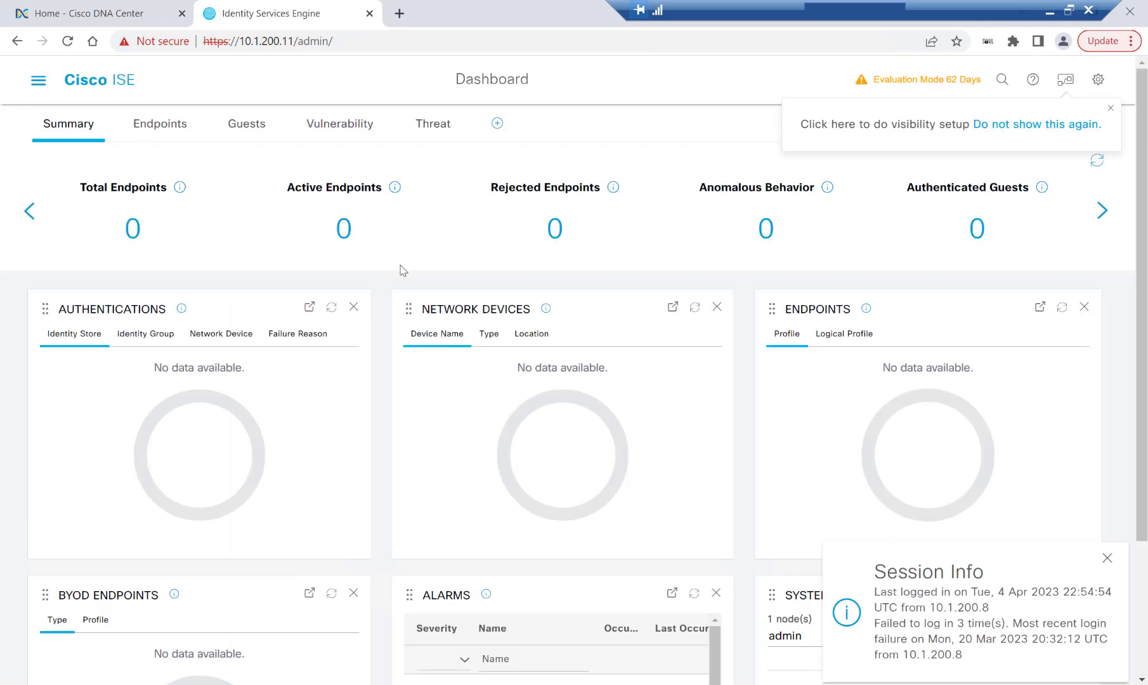
Navigate to Administration > System > Settings and open the API Settings page in Cisco ISE
{"action": "left_click", "coordinate": [40, 81]}
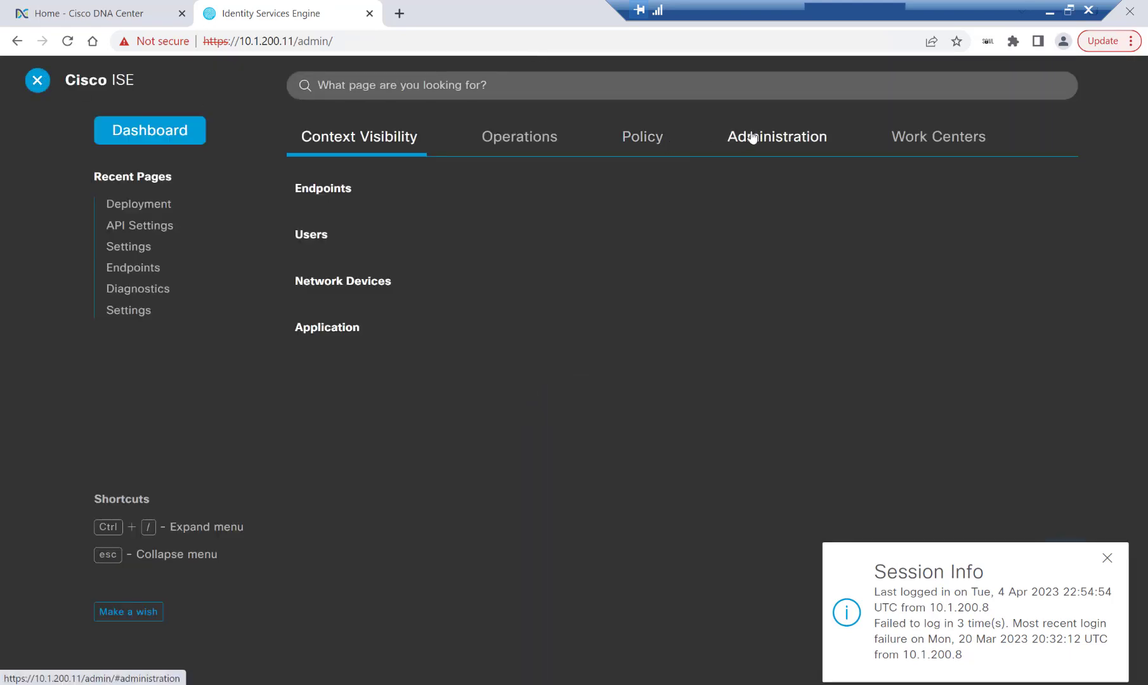
{"action": "left_click", "coordinate": [752, 137]}
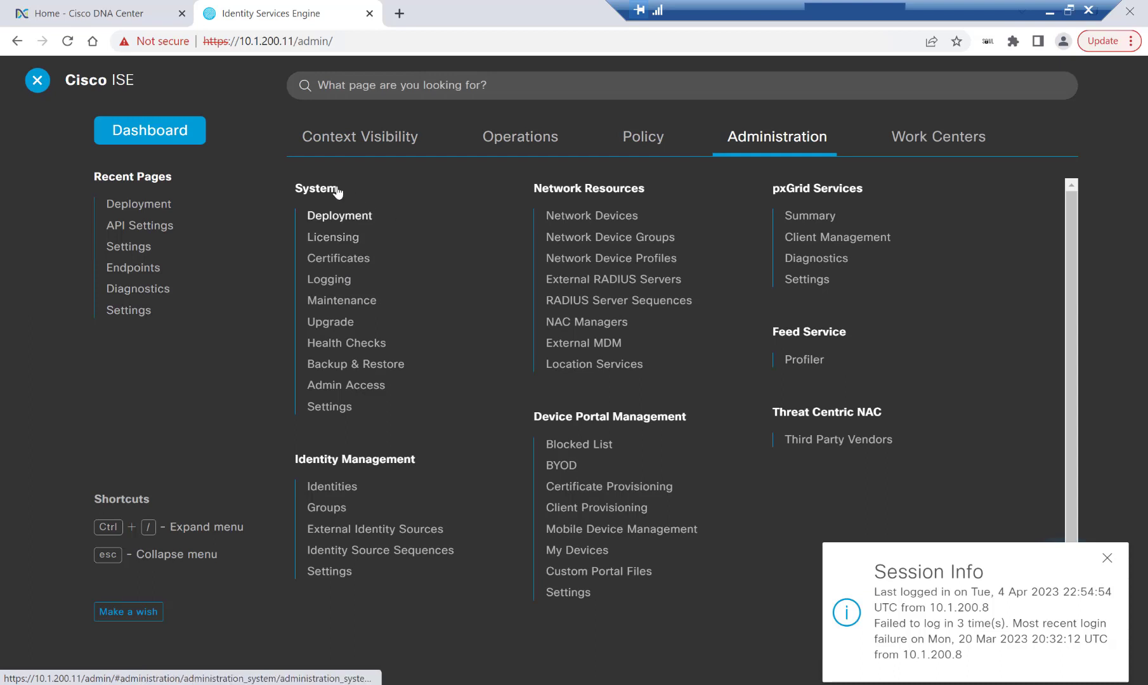
{"action": "left_click", "coordinate": [345, 409]}
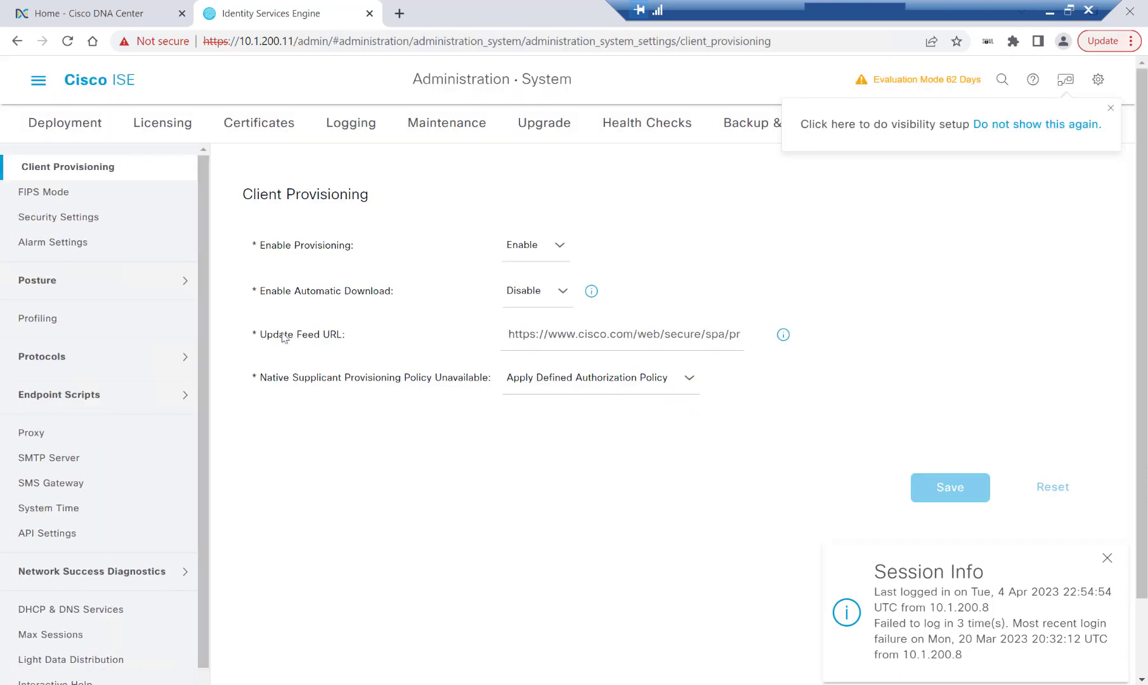
{"action": "scroll", "coordinate": [137, 336], "scroll_direction": "down", "scroll_amount": 1}
{"action": "left_click", "coordinate": [68, 510]}
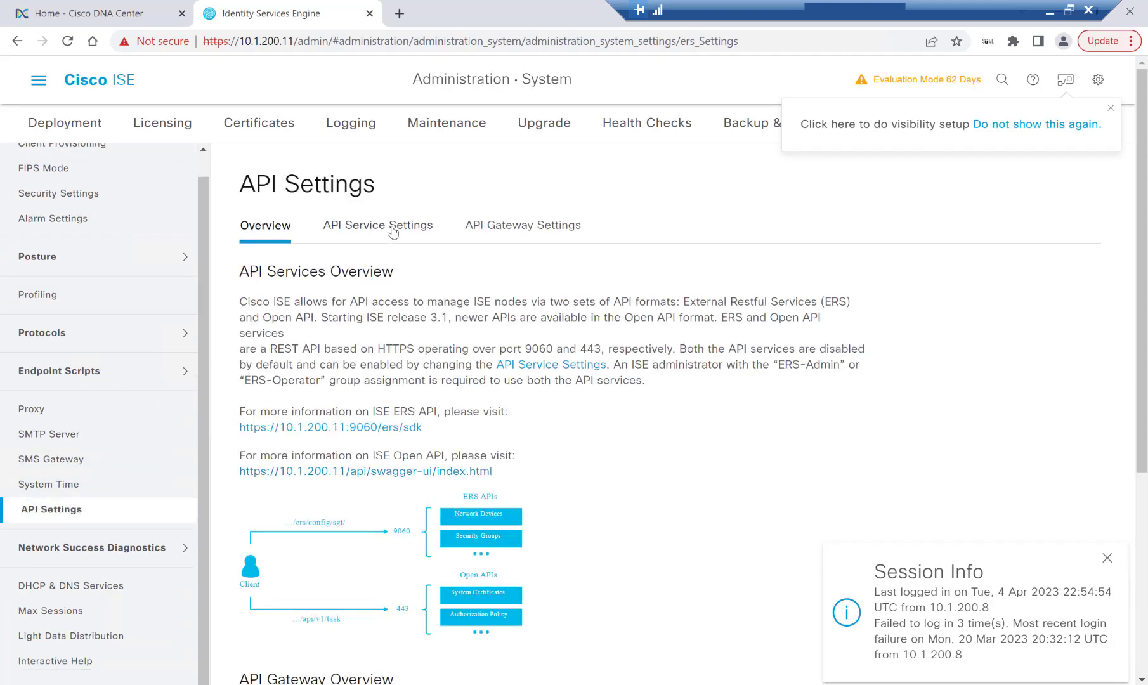
Turn on ERS (Read/Write) in API Service Settings and save, acknowledging the notices
{"action": "left_click", "coordinate": [392, 229]}
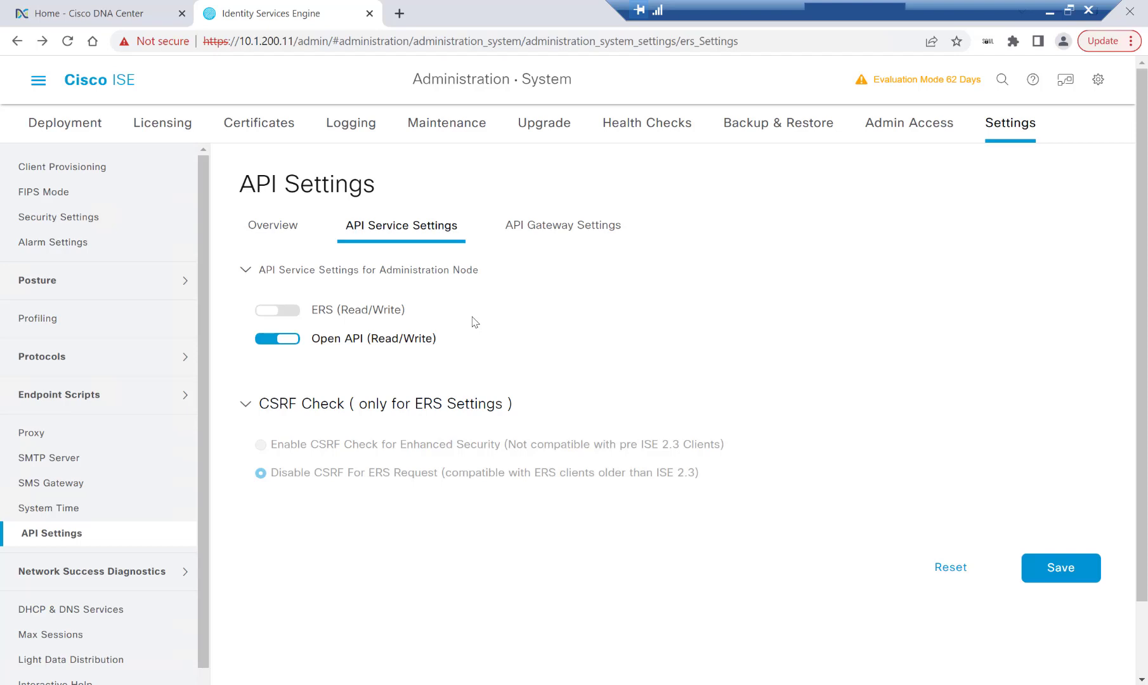
{"action": "left_click", "coordinate": [280, 312]}
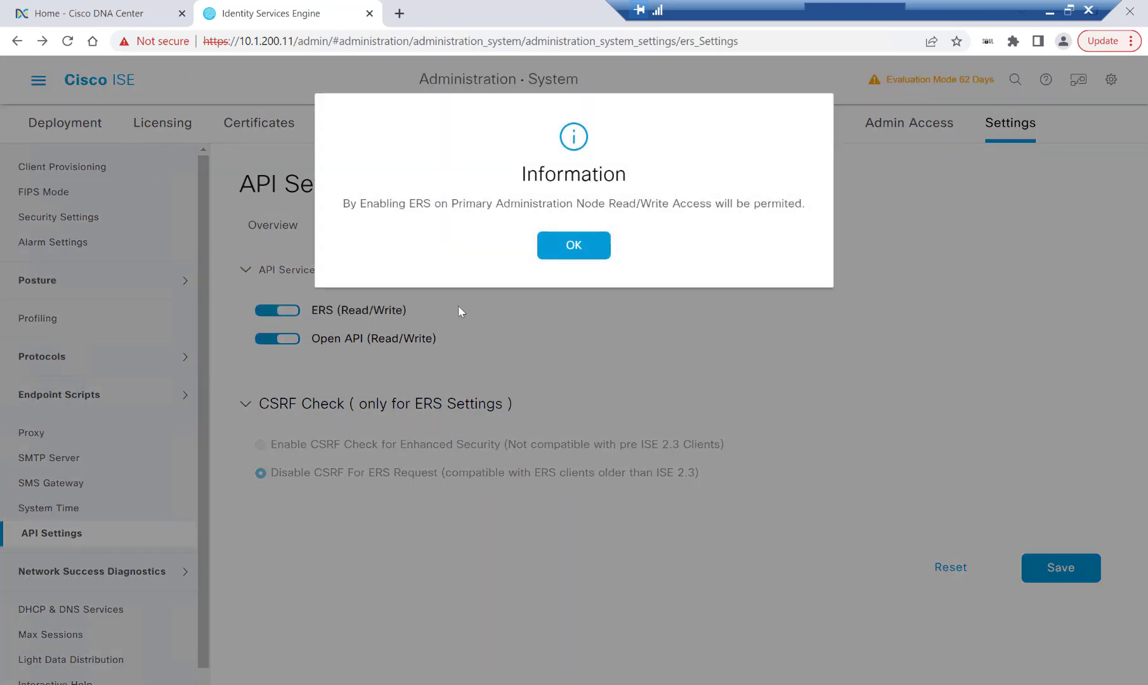
{"action": "left_click", "coordinate": [573, 246]}
{"action": "left_click", "coordinate": [1055, 566]}
{"action": "left_click", "coordinate": [651, 265]}
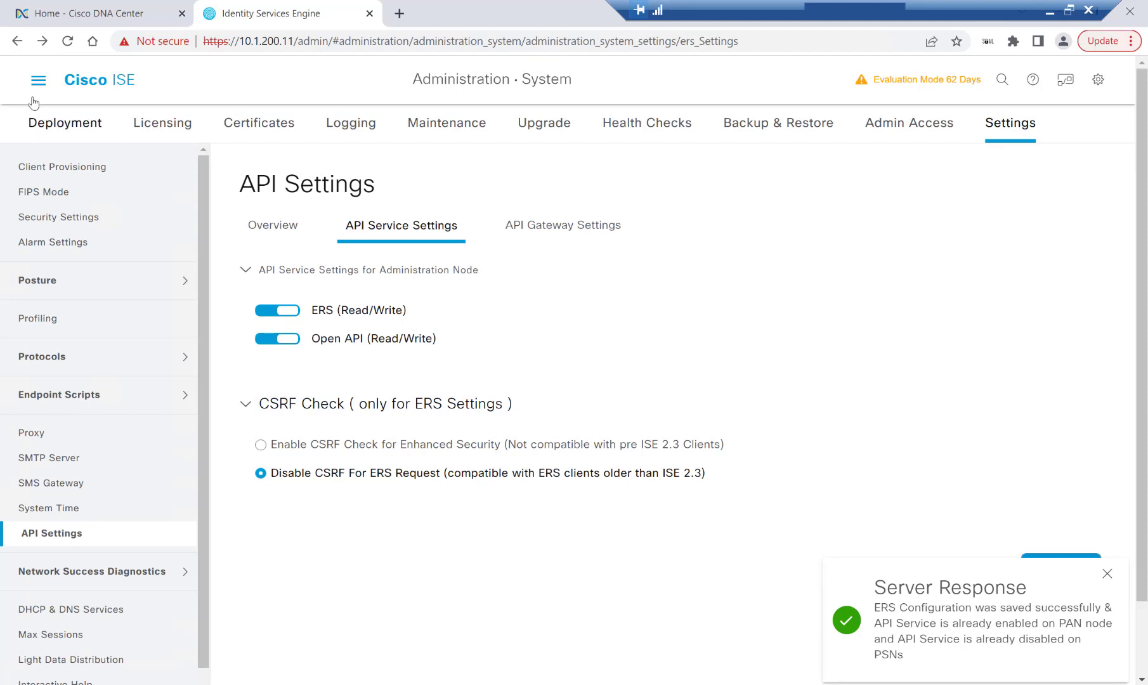
Enable the pxGrid service on the standalone admin deployment node and save it
{"action": "left_click", "coordinate": [38, 84]}
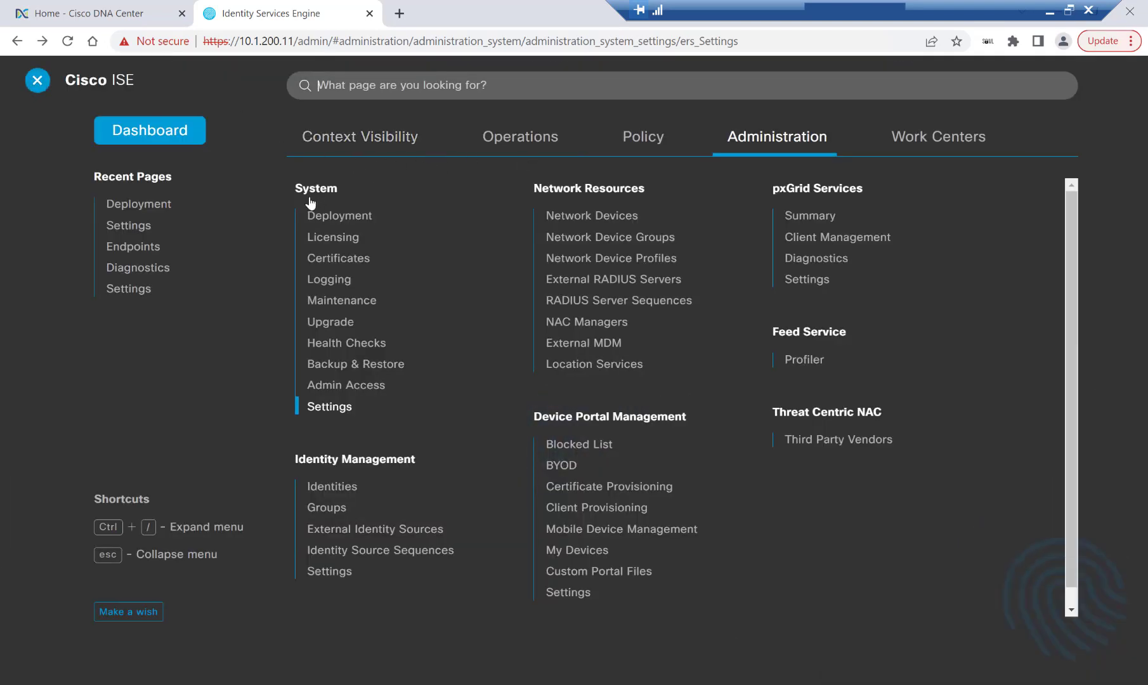
{"action": "left_click", "coordinate": [349, 216]}
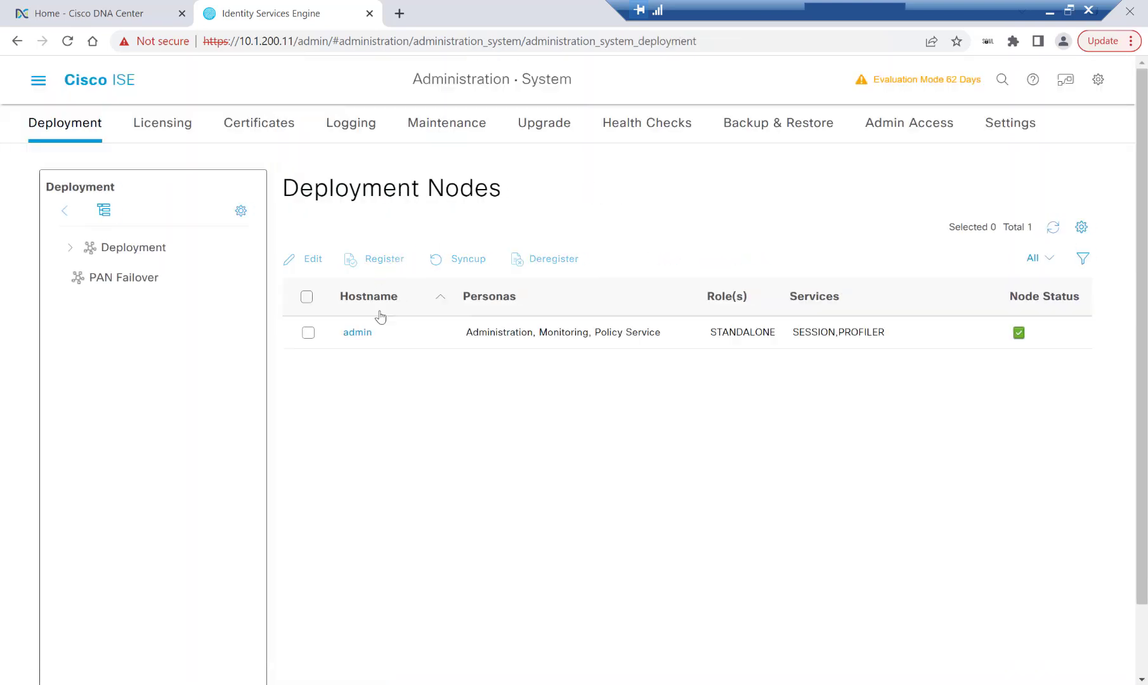
{"action": "left_click", "coordinate": [364, 337]}
{"action": "scroll", "coordinate": [582, 393], "scroll_direction": "down", "scroll_amount": 3}
{"action": "scroll", "coordinate": [583, 393], "scroll_direction": "down", "scroll_amount": 5}
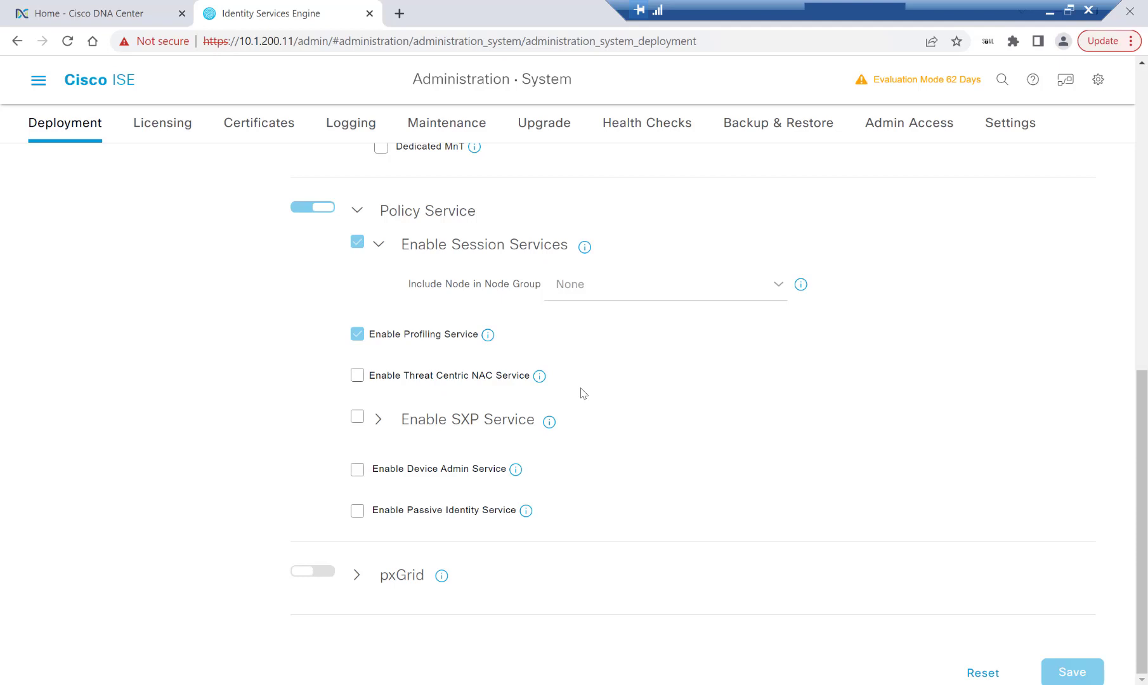
{"action": "left_click", "coordinate": [313, 575]}
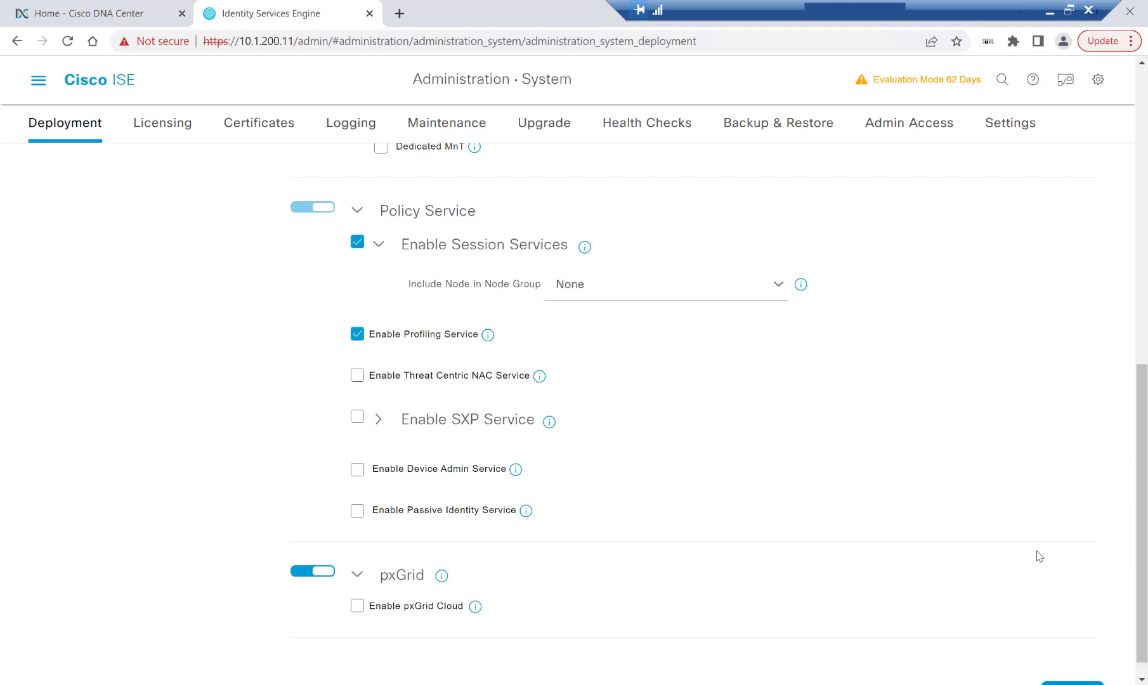
{"action": "scroll", "coordinate": [982, 549], "scroll_direction": "down", "scroll_amount": 1}
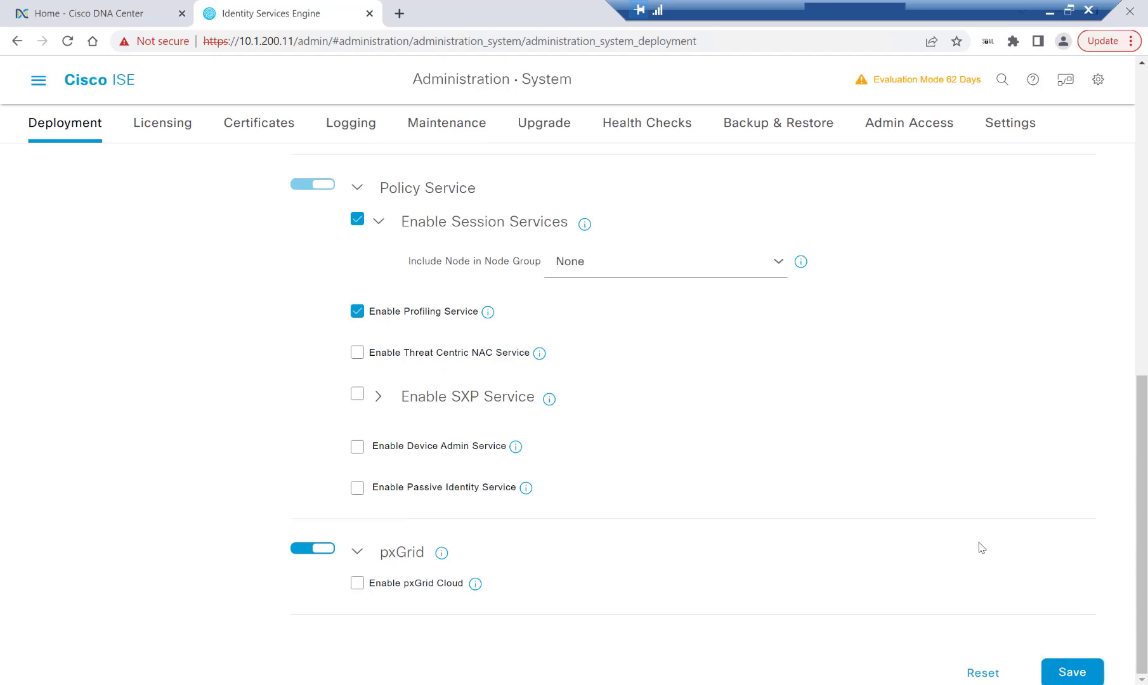
{"action": "left_click", "coordinate": [1071, 675]}
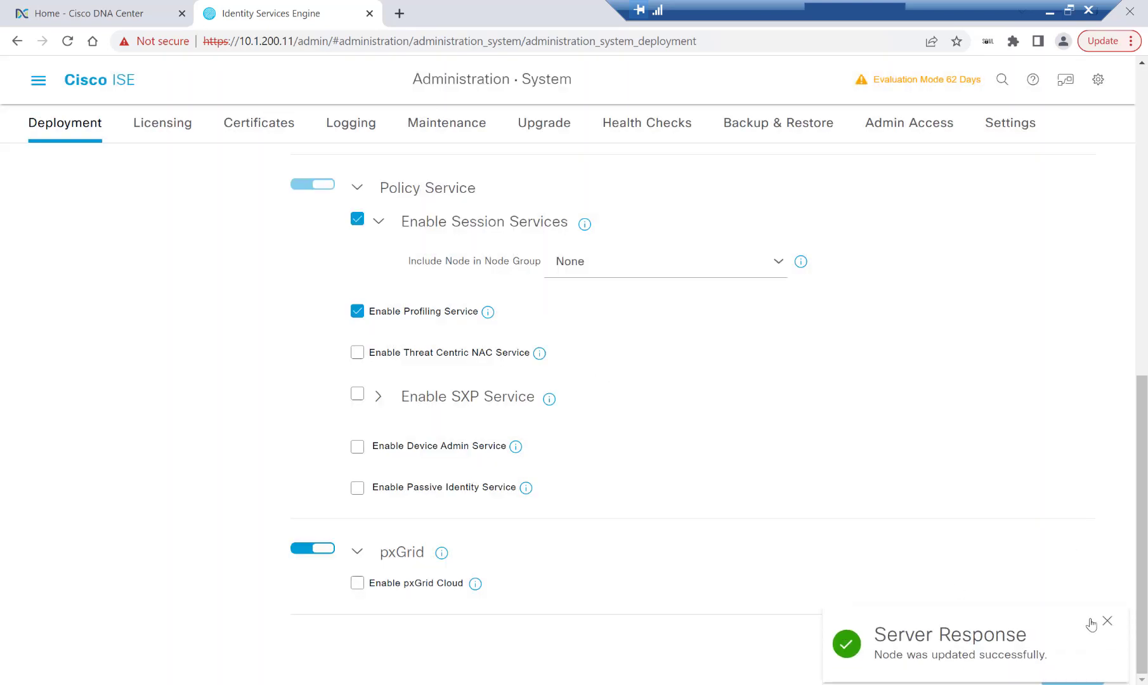
{"action": "left_click", "coordinate": [1105, 624]}
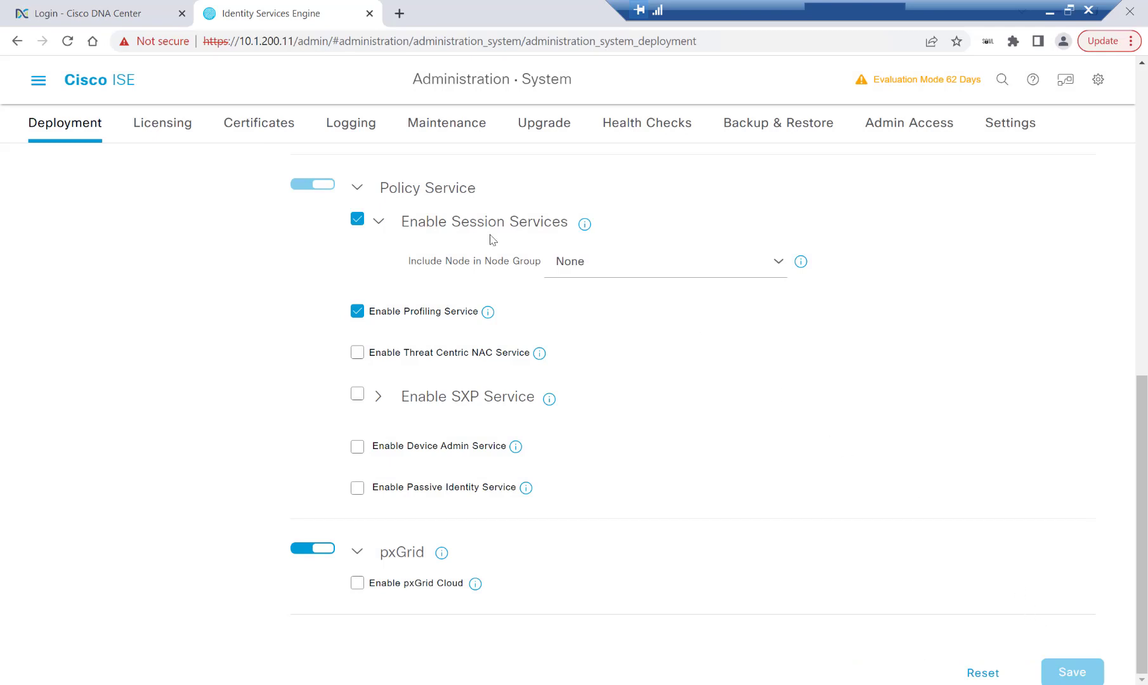
Sign in to Cisco DNA Center with the admin account credentials
{"action": "left_click", "coordinate": [112, 16]}
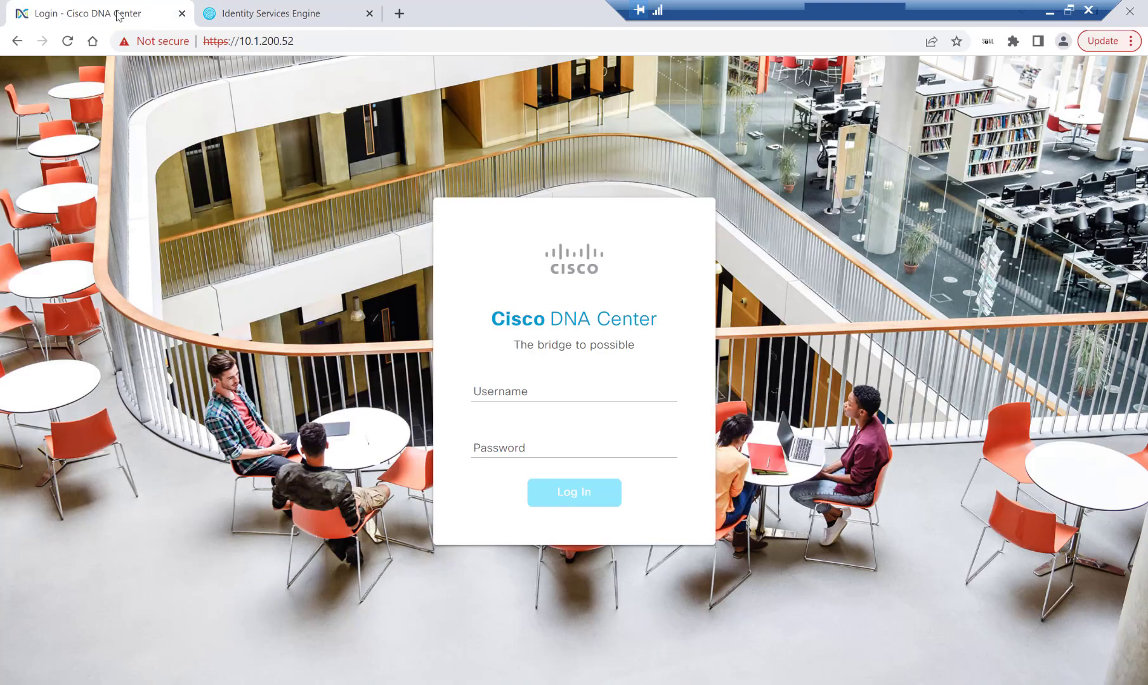
{"action": "left_click", "coordinate": [500, 391]}
{"action": "type", "text": "admin"}
{"action": "key", "text": "Tab"}
{"action": "type", "text": "C1sco12345"}
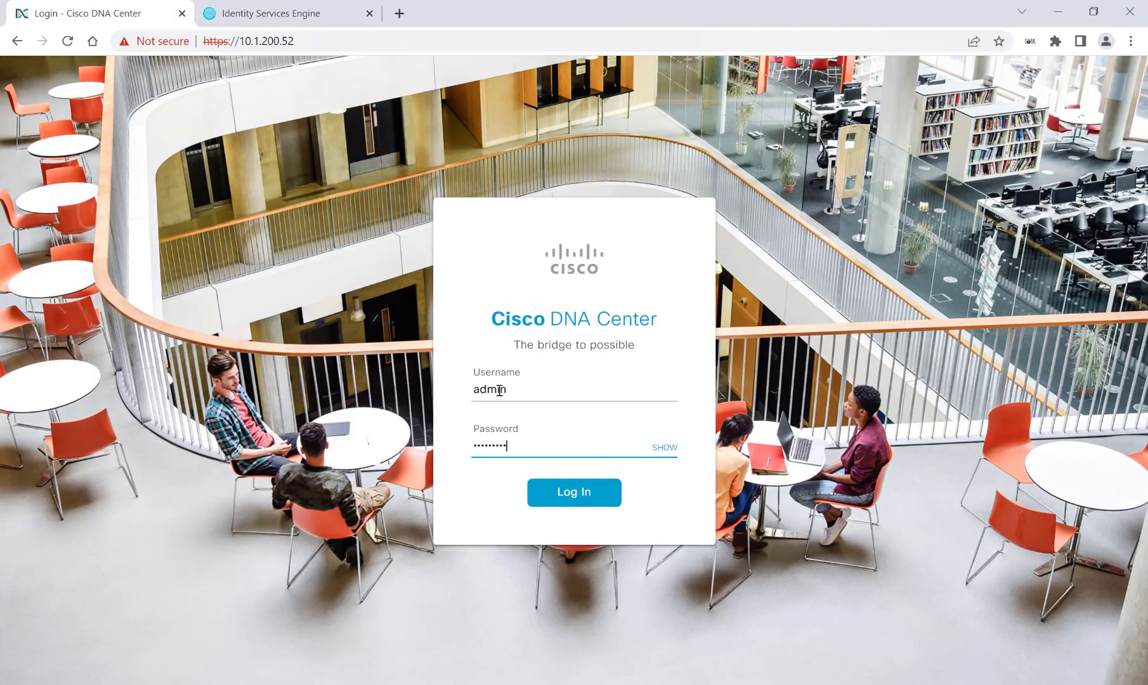
{"action": "key", "text": "Return"}
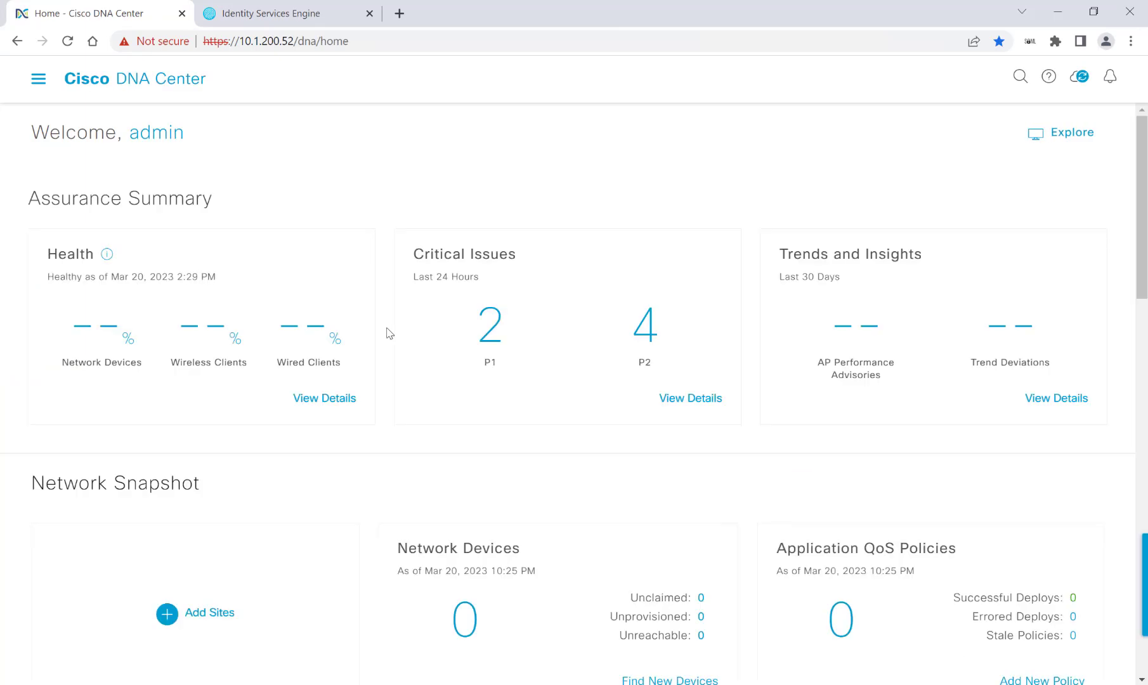
Open System Settings > Authentication and Policy Servers
{"action": "left_click", "coordinate": [38, 79]}
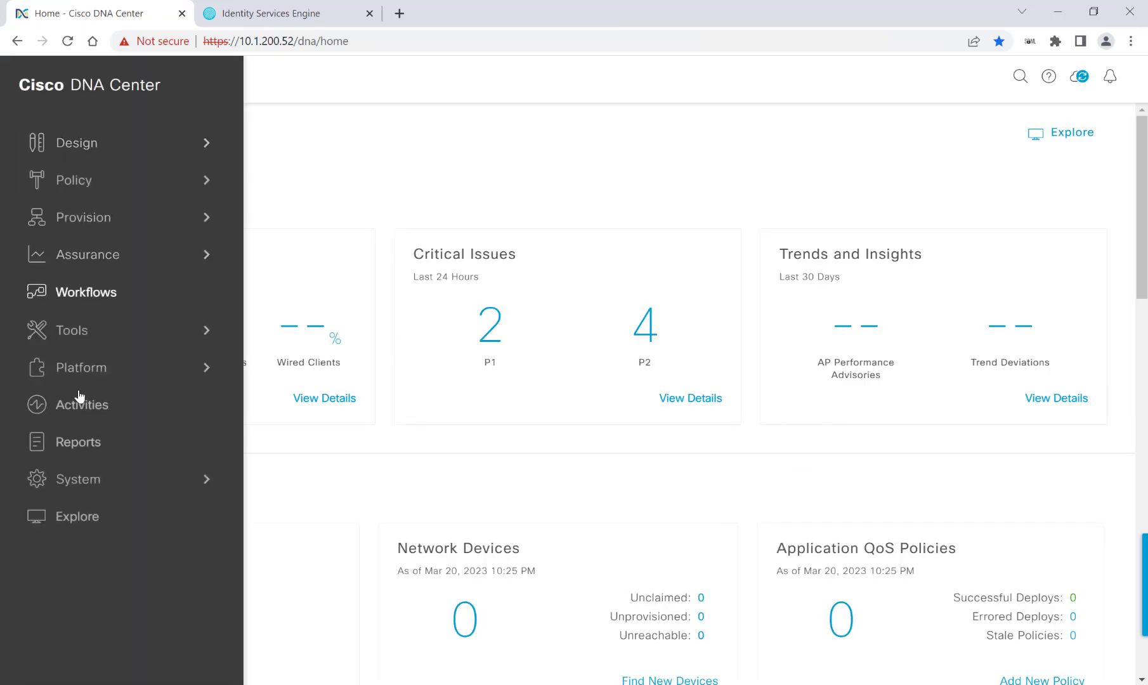
{"action": "left_click", "coordinate": [87, 483]}
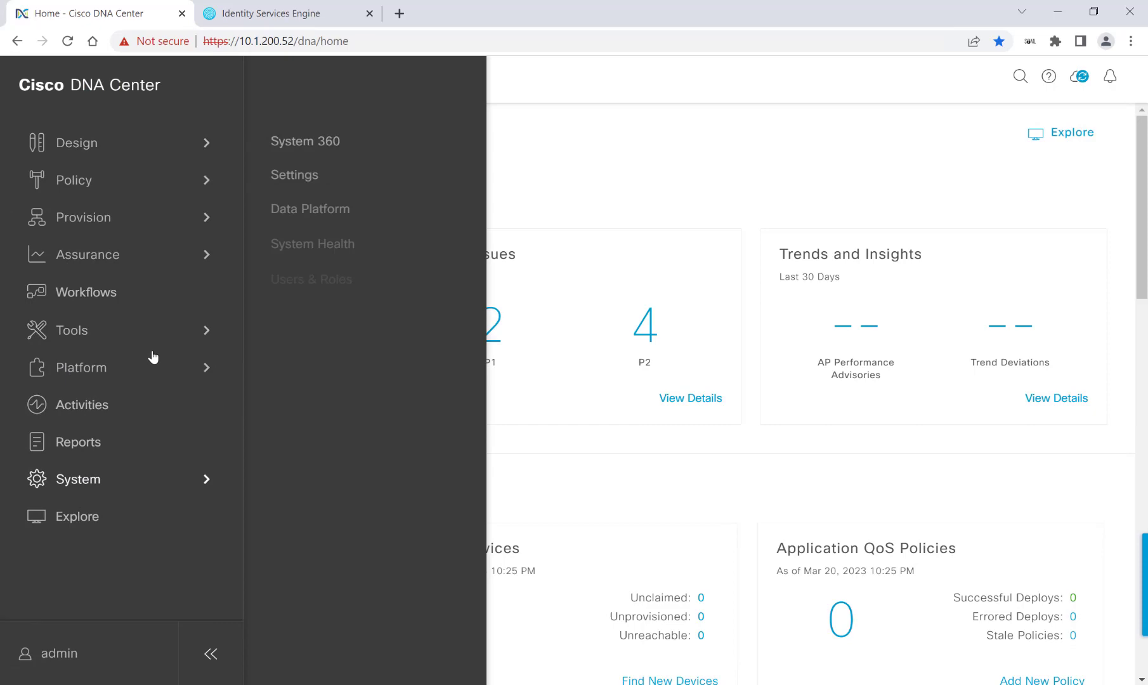
{"action": "left_click", "coordinate": [302, 184]}
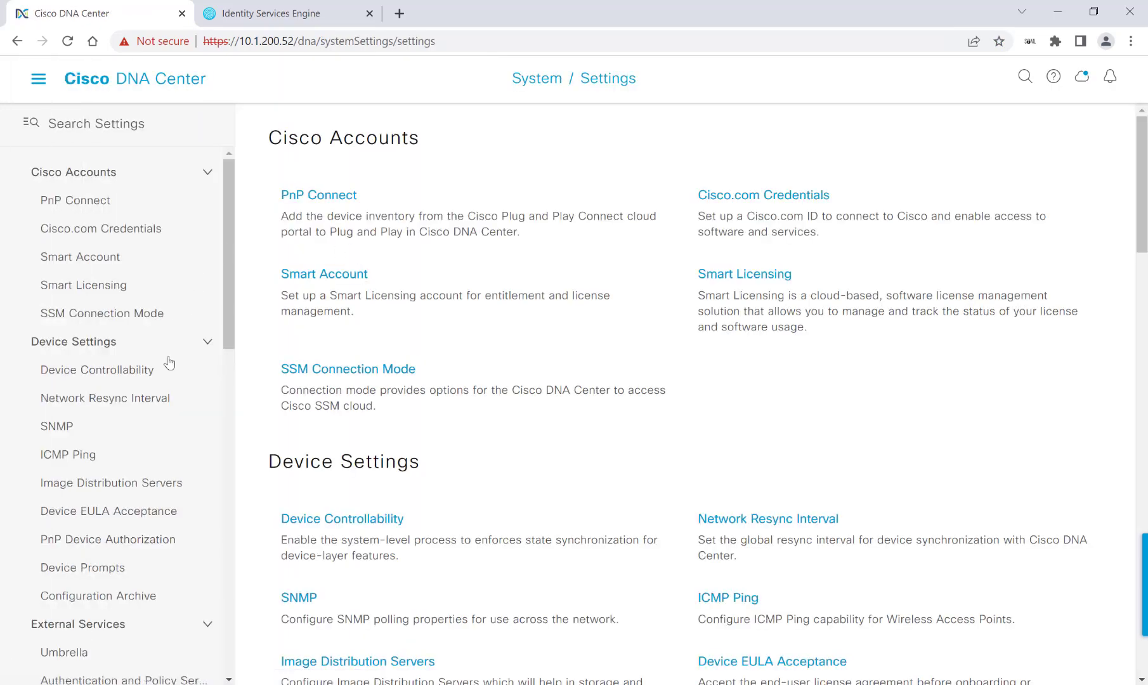
{"action": "scroll", "coordinate": [140, 457], "scroll_direction": "down", "scroll_amount": 2}
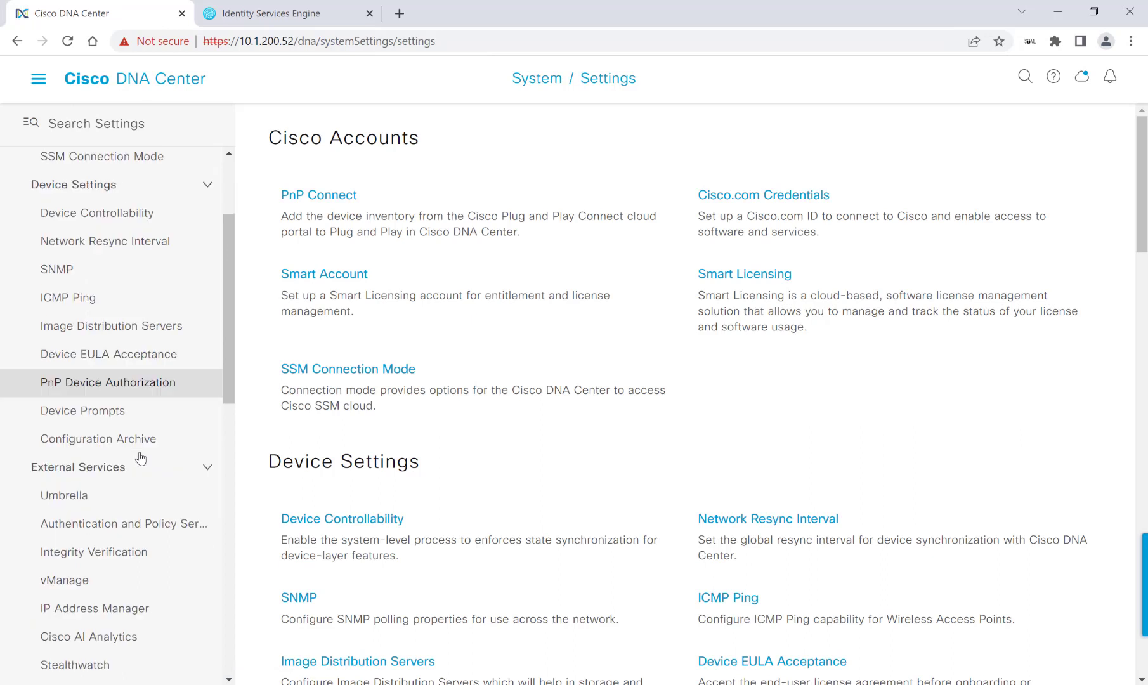
{"action": "left_click", "coordinate": [136, 530]}
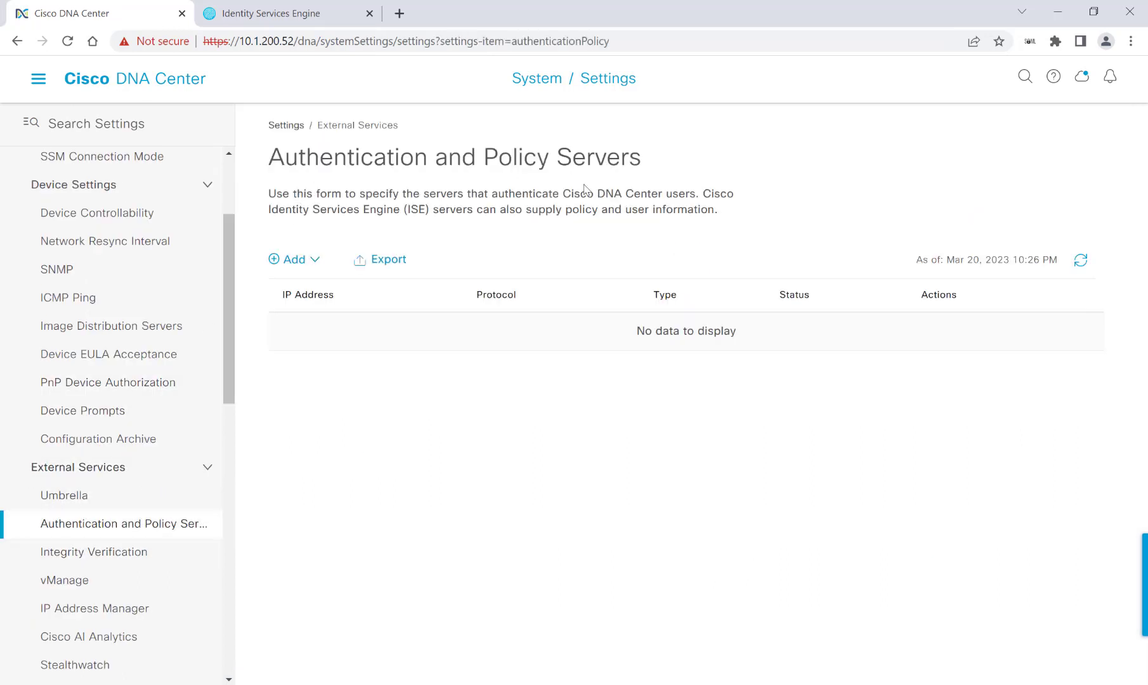
Add ISE server 10.1.200.11 with shared secret, admin login credentials and FQDN admin.cisco.com
{"action": "left_click", "coordinate": [313, 261]}
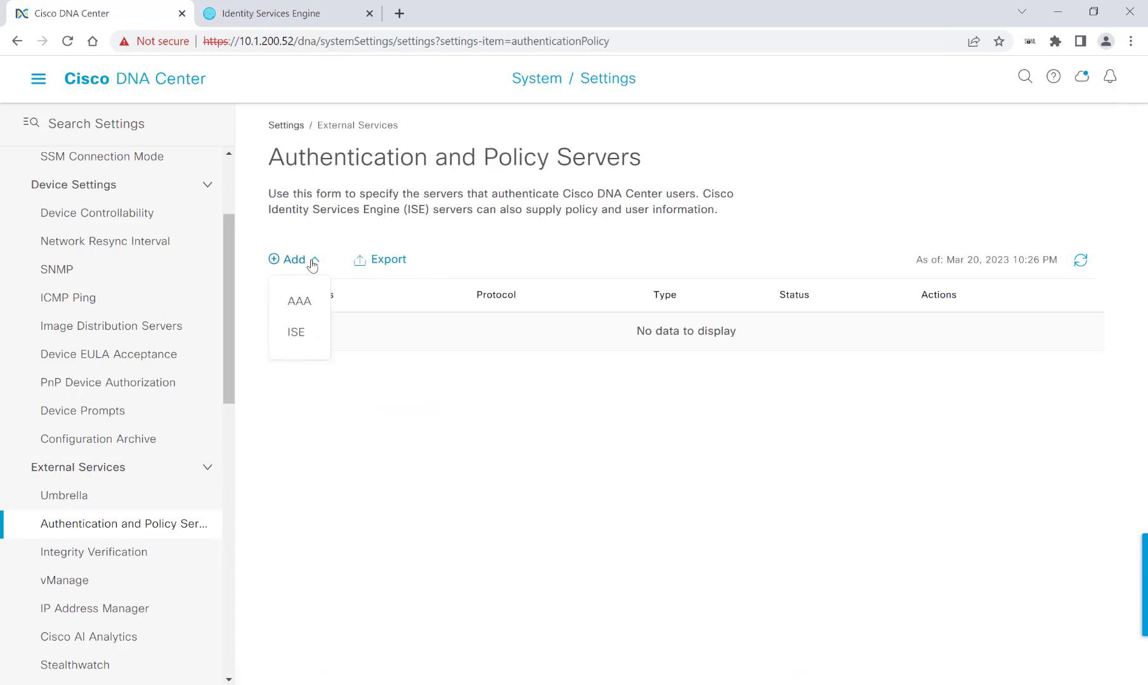
{"action": "left_click", "coordinate": [300, 334]}
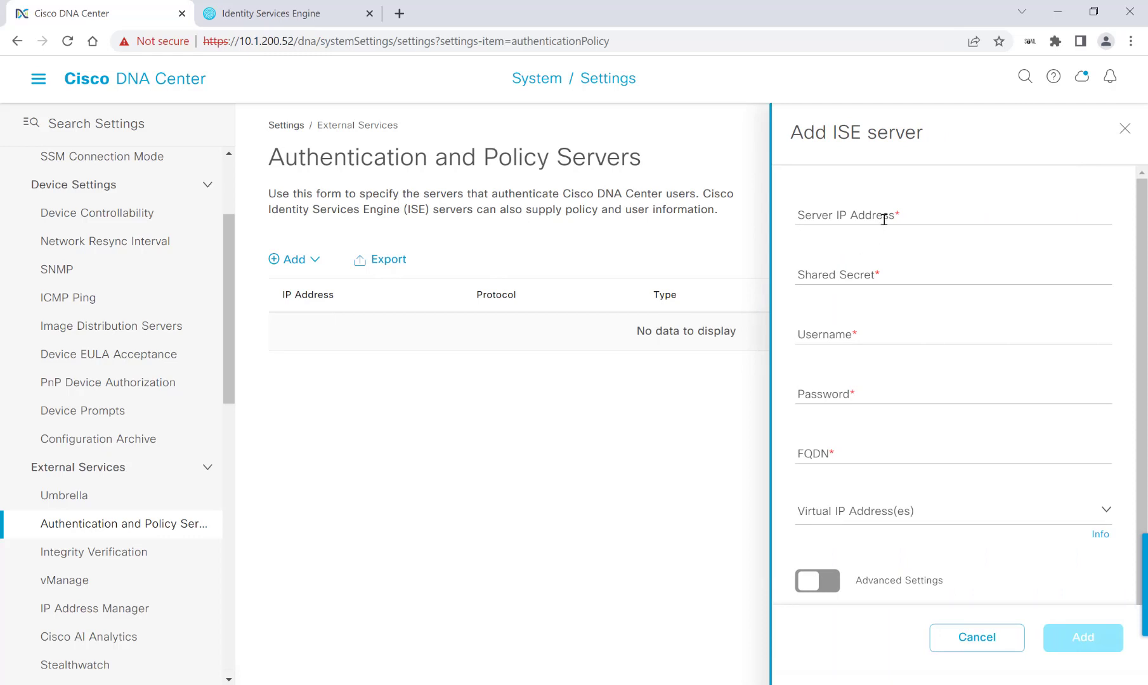
{"action": "left_click", "coordinate": [883, 220]}
{"action": "type", "text": "10.1.200.11"}
{"action": "key", "text": "Tab"}
{"action": "type", "text": "cisco12345"}
{"action": "key", "text": "Tab"}
{"action": "type", "text": "admin"}
{"action": "key", "text": "Tab"}
{"action": "type", "text": "Cisco1234"}
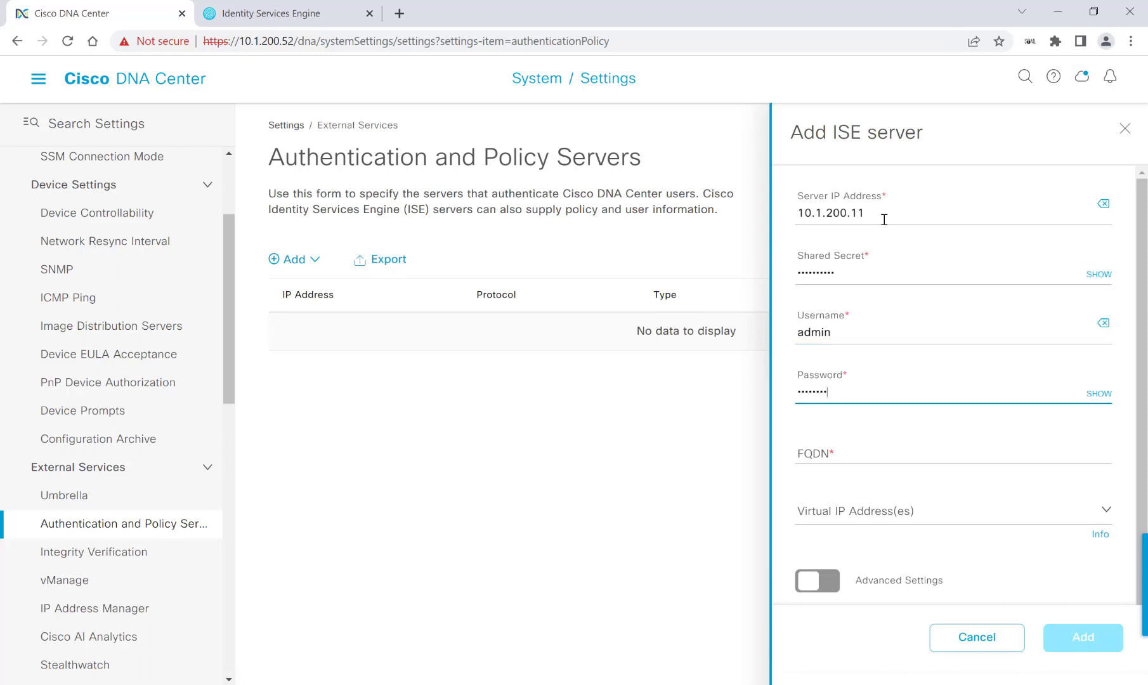
{"action": "type", "text": "5"}
{"action": "key", "text": "Tab"}
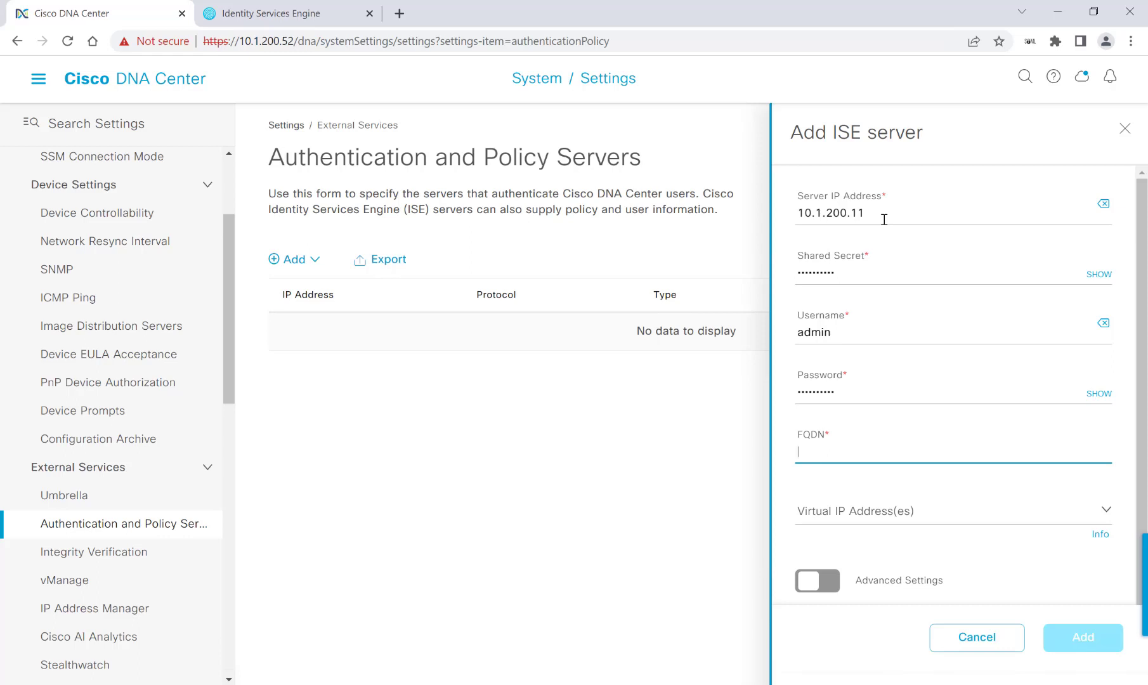
{"action": "type", "text": "admin.cisco.com"}
Enable pxGrid and RADIUS under Advanced Settings, submit the server, and accept its certificate
{"action": "scroll", "coordinate": [877, 482], "scroll_direction": "down", "scroll_amount": 1}
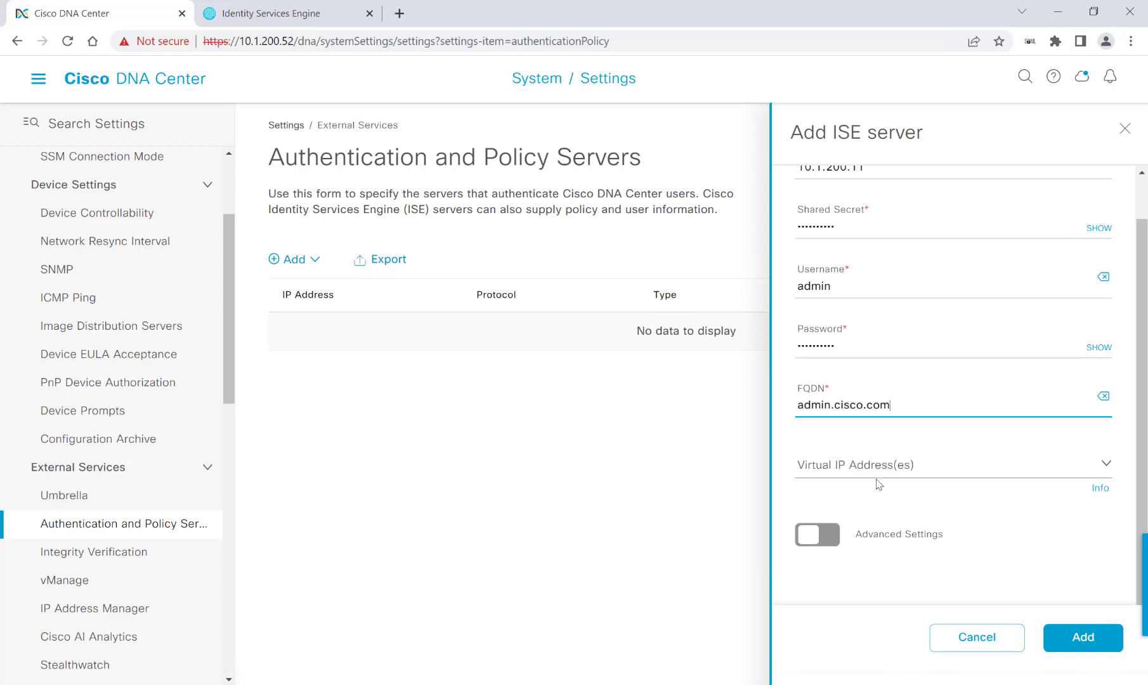
{"action": "left_click", "coordinate": [818, 534]}
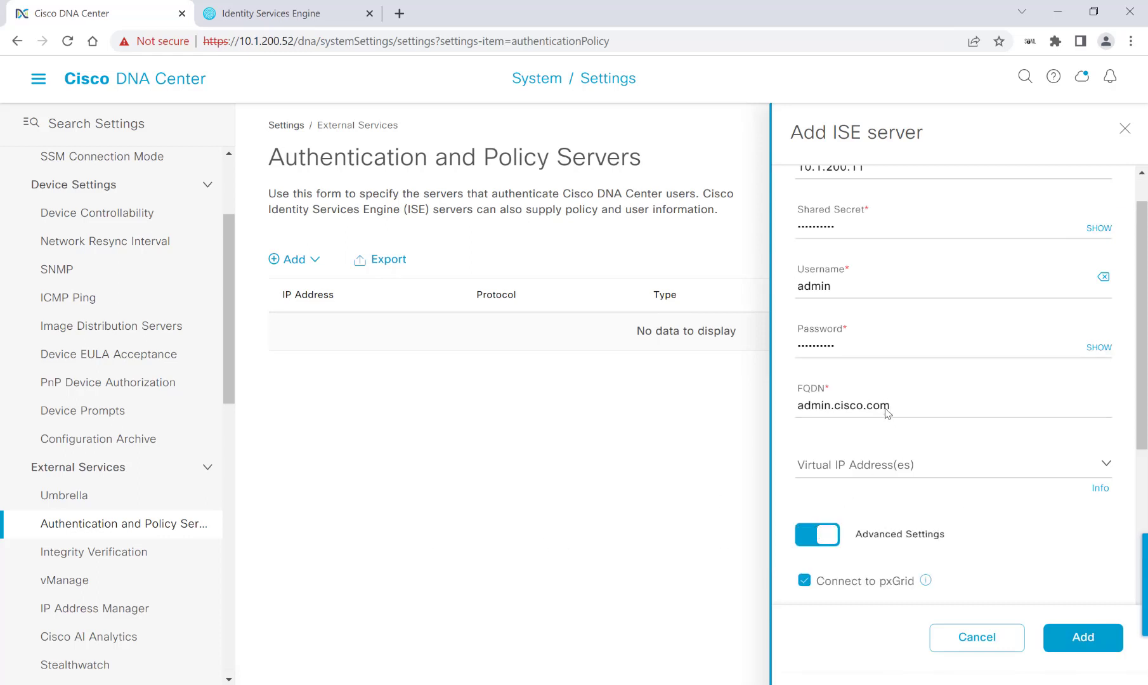
{"action": "scroll", "coordinate": [923, 403], "scroll_direction": "down", "scroll_amount": 3}
{"action": "scroll", "coordinate": [920, 408], "scroll_direction": "down", "scroll_amount": 4}
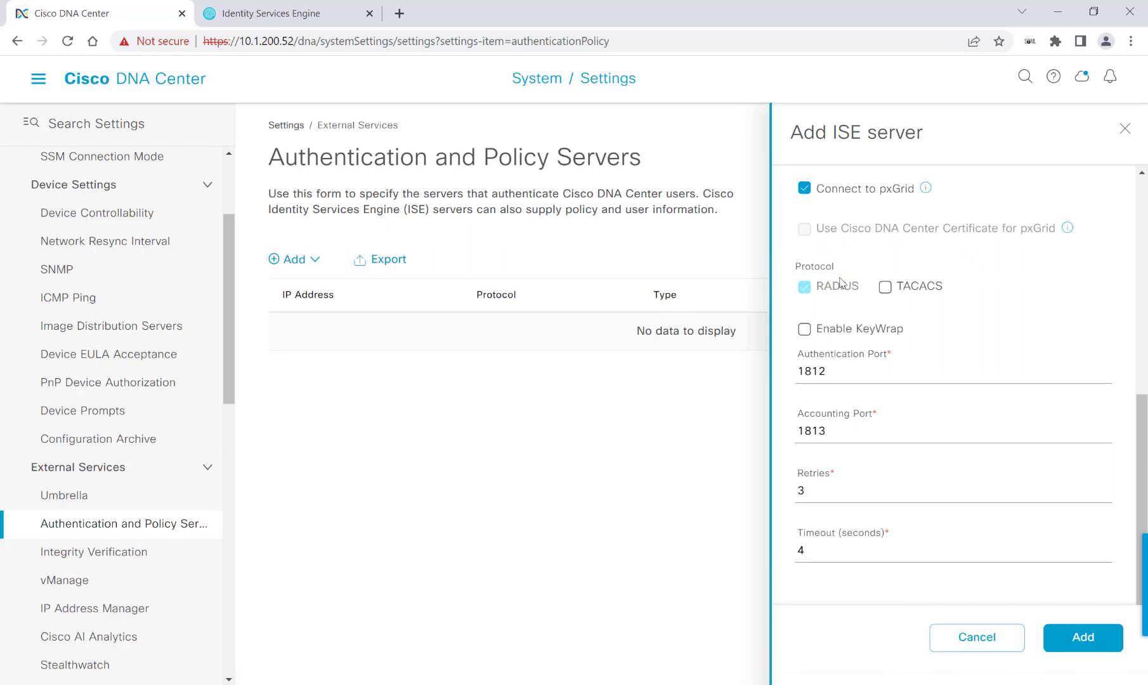
{"action": "scroll", "coordinate": [941, 335], "scroll_direction": "down", "scroll_amount": 1}
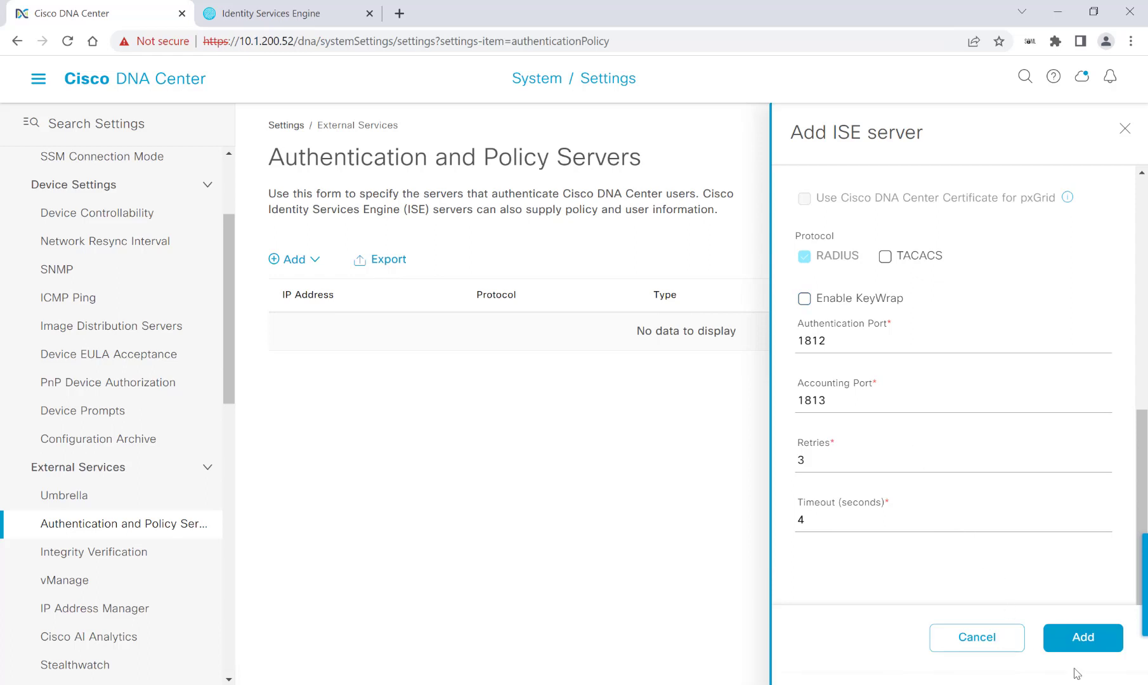
{"action": "left_click", "coordinate": [1083, 640]}
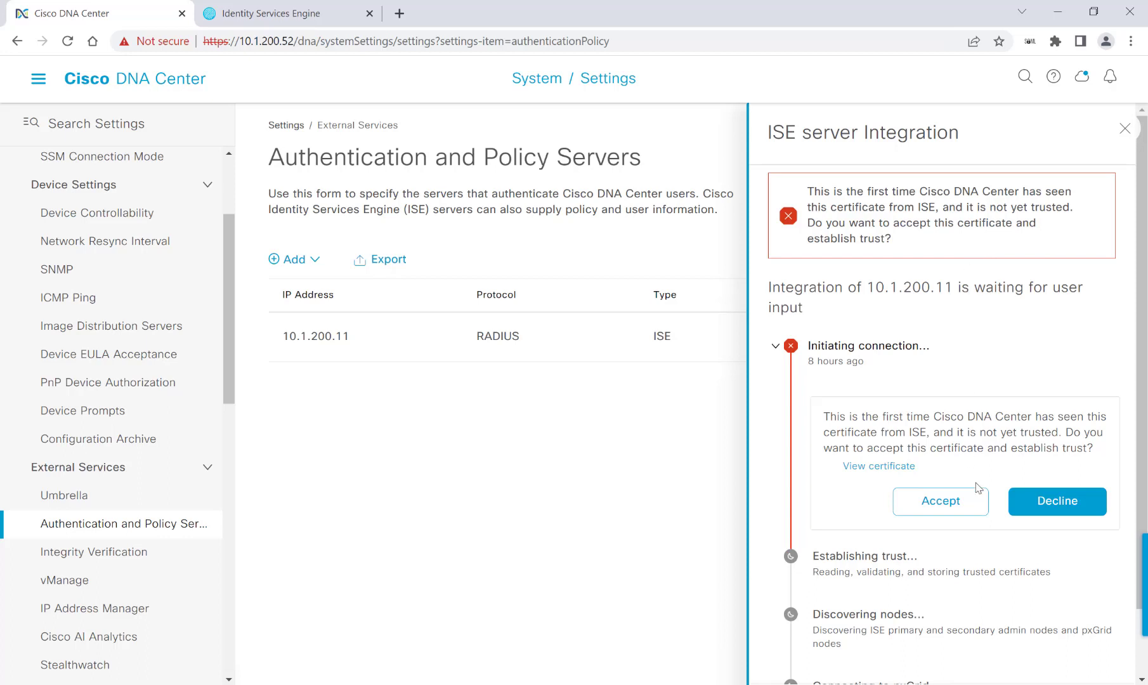
{"action": "left_click", "coordinate": [916, 515]}
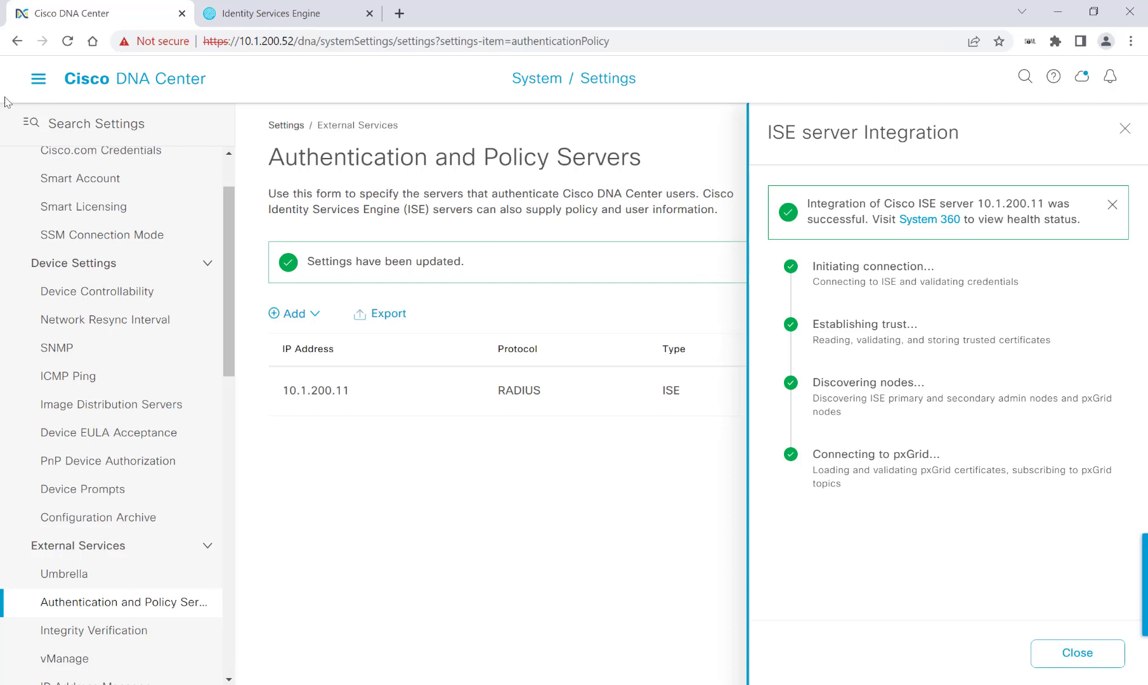
Go to Design > Network Settings > Device Credentials
{"action": "left_click", "coordinate": [38, 79]}
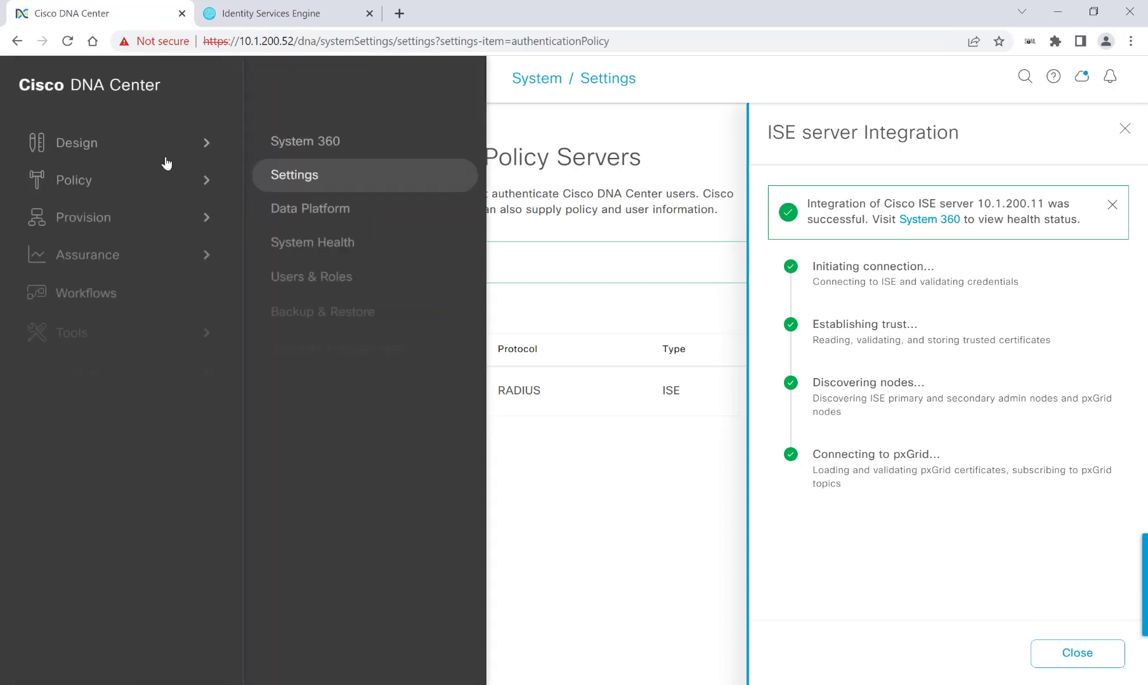
{"action": "mouse_move", "coordinate": [146, 154]}
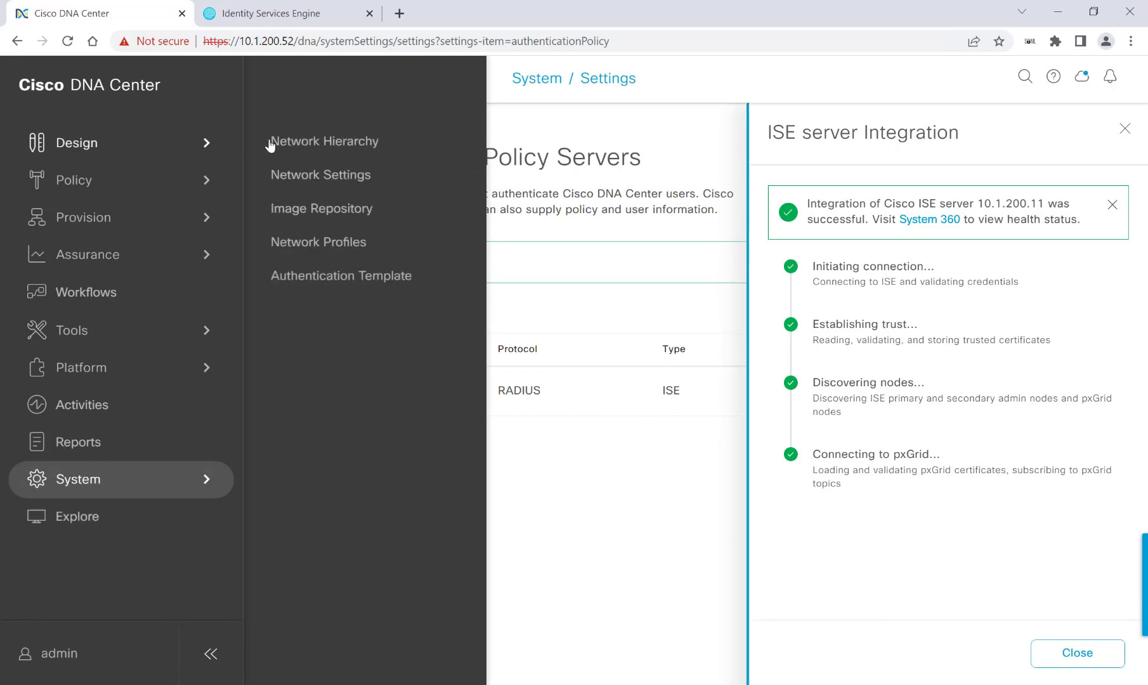
{"action": "left_click", "coordinate": [322, 176]}
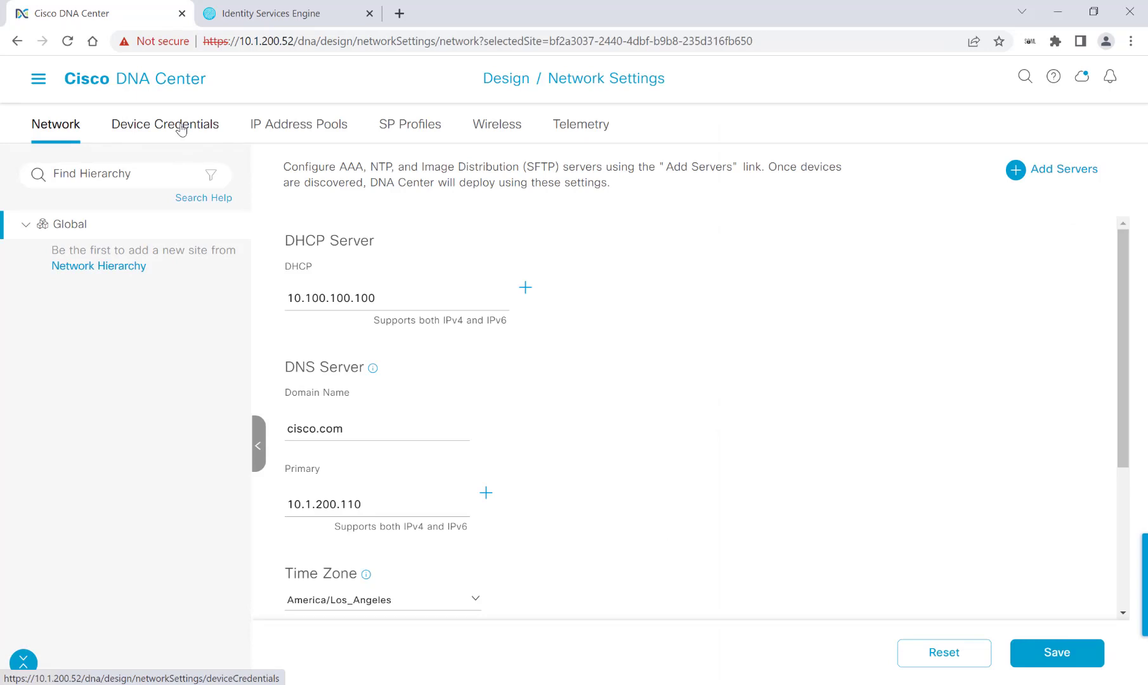
{"action": "left_click", "coordinate": [181, 130]}
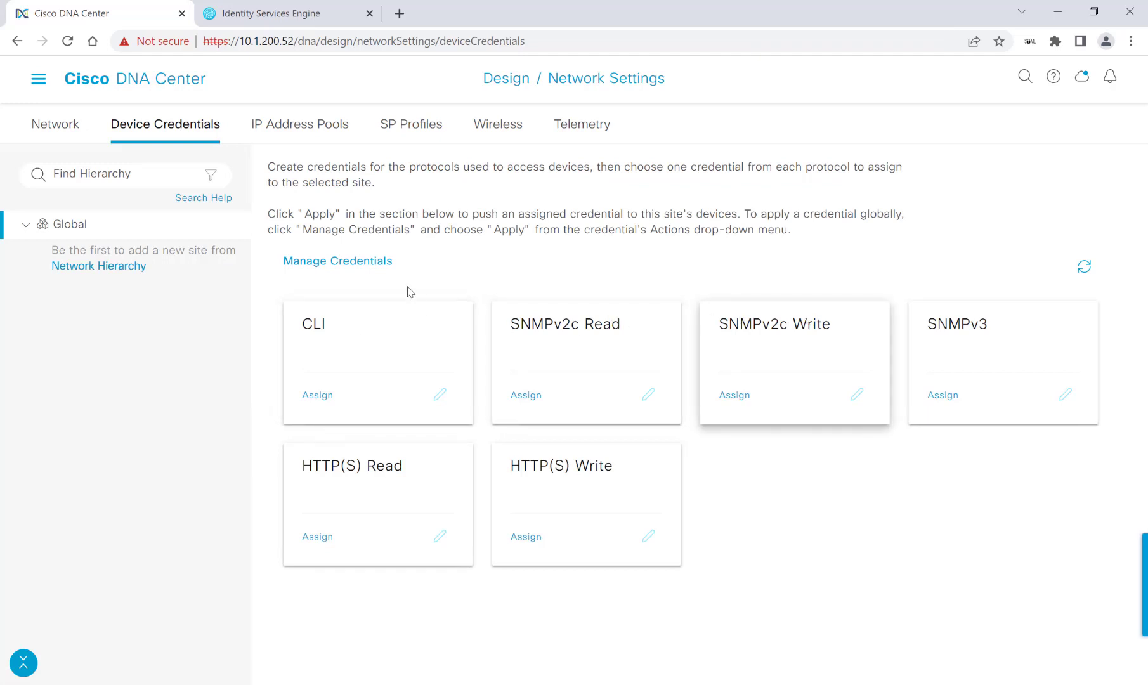
Create the netadmin CLI credential with its password and enable password, assigned to Global
{"action": "left_click", "coordinate": [377, 268]}
{"action": "left_click", "coordinate": [613, 269]}
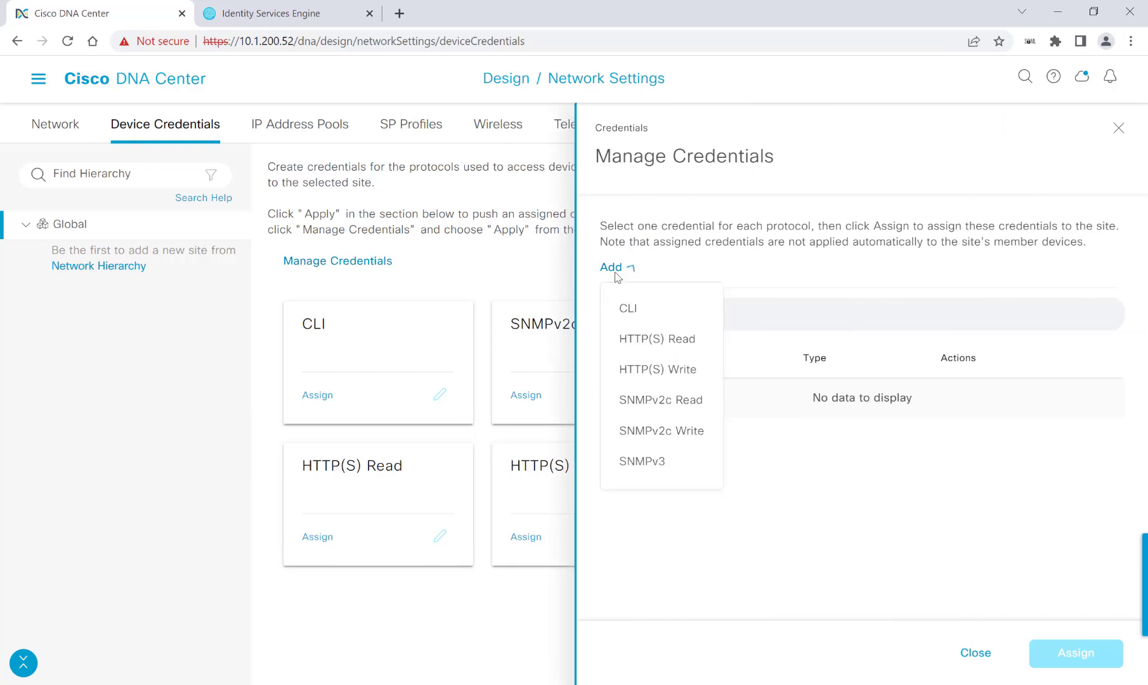
{"action": "left_click", "coordinate": [634, 310]}
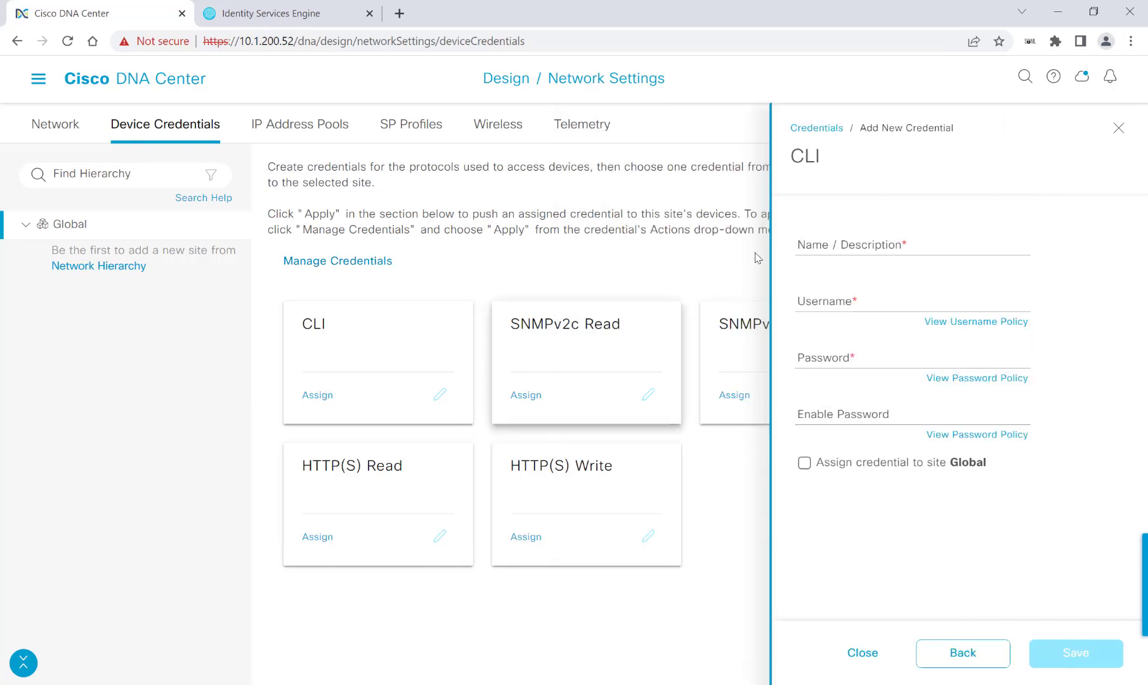
{"action": "left_click", "coordinate": [852, 243]}
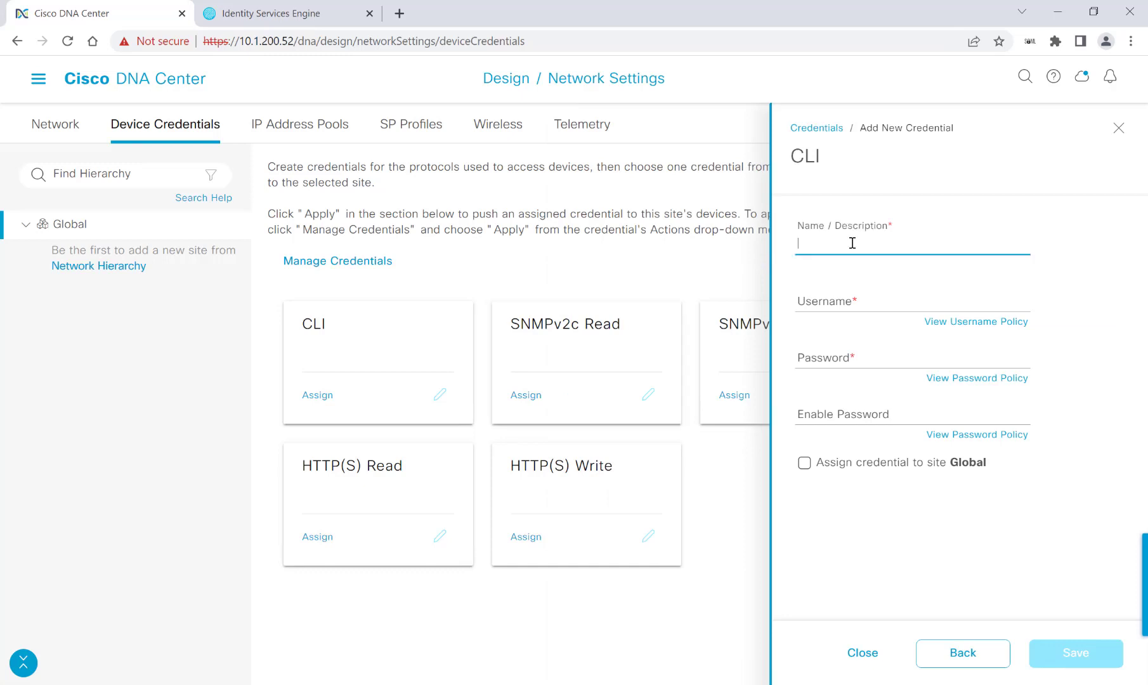
{"action": "type", "text": "netadmin"}
{"action": "key", "text": "Tab"}
{"action": "type", "text": "netadmin"}
{"action": "key", "text": "Tab"}
{"action": "type", "text": "C1sco12345"}
{"action": "key", "text": "Tab"}
{"action": "type", "text": "C1sco12345"}
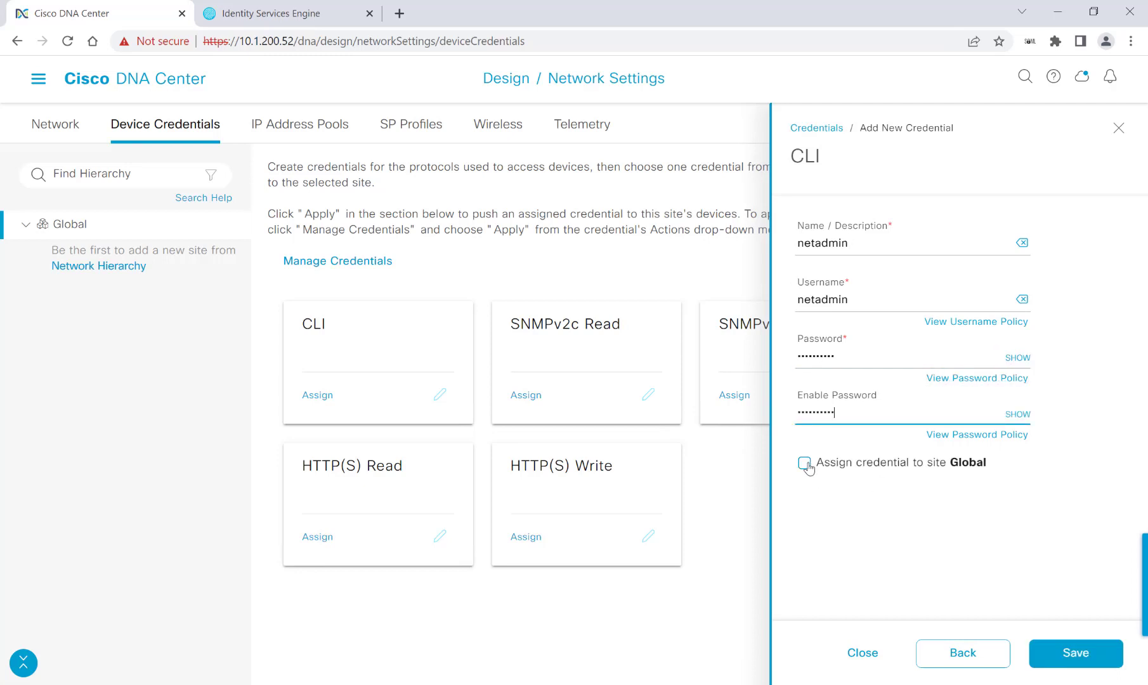
{"action": "left_click", "coordinate": [805, 465]}
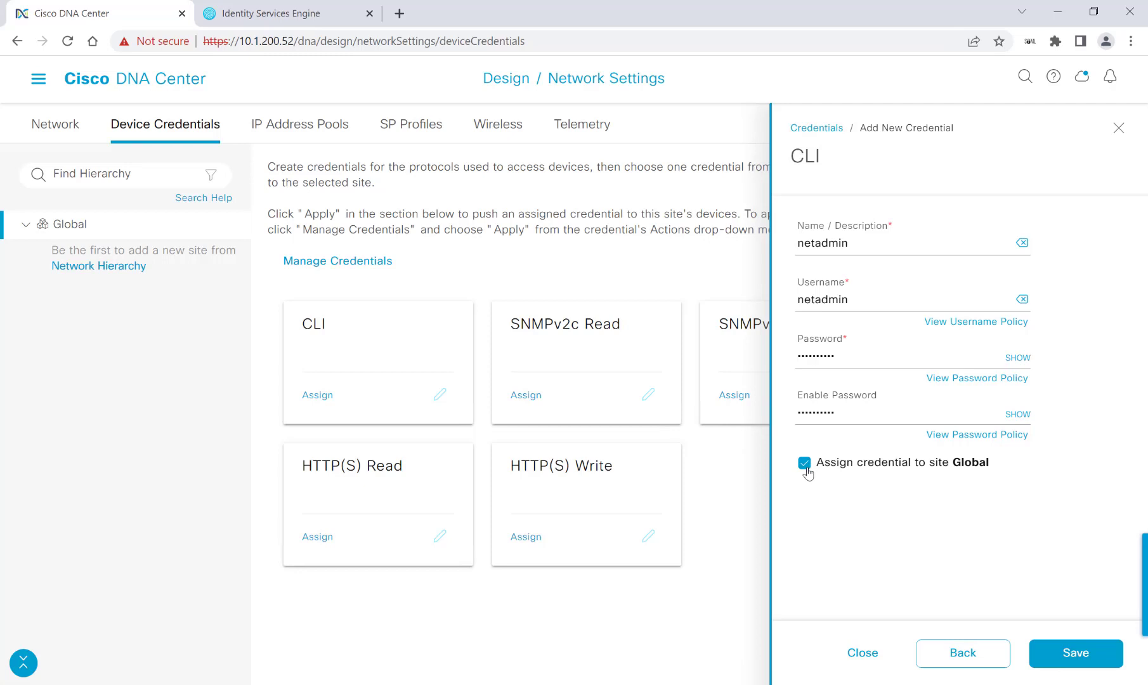
{"action": "left_click", "coordinate": [1064, 658]}
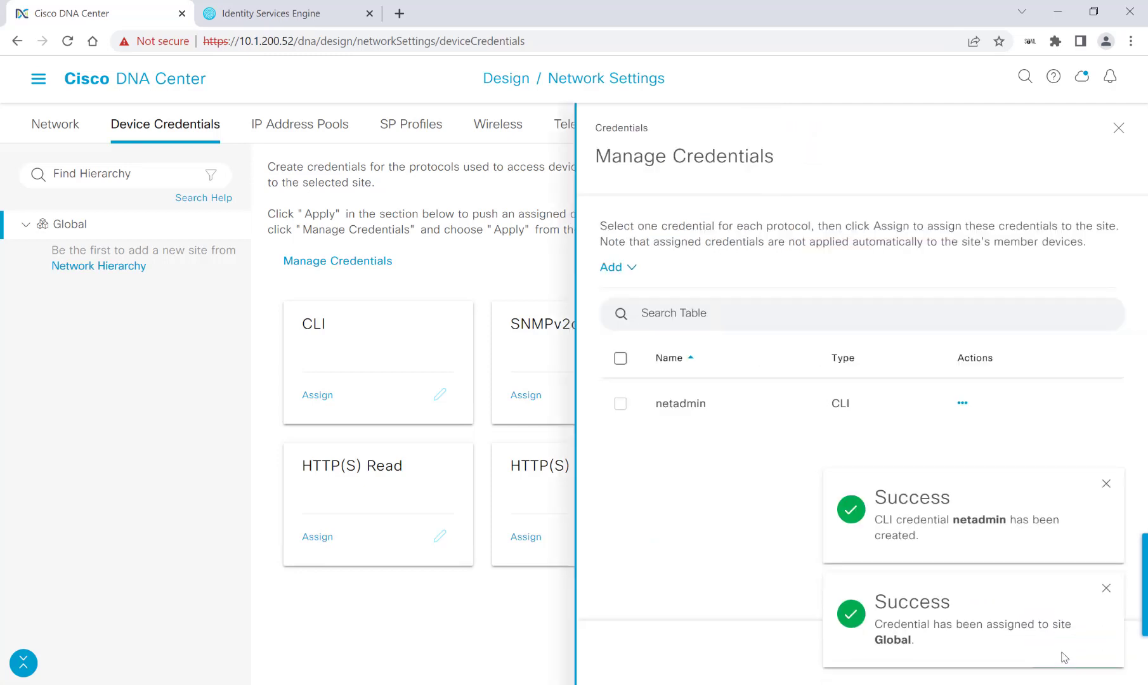
Add the snmpread SNMPv2c Read credential with its community string, assigned to Global
{"action": "left_click", "coordinate": [626, 271]}
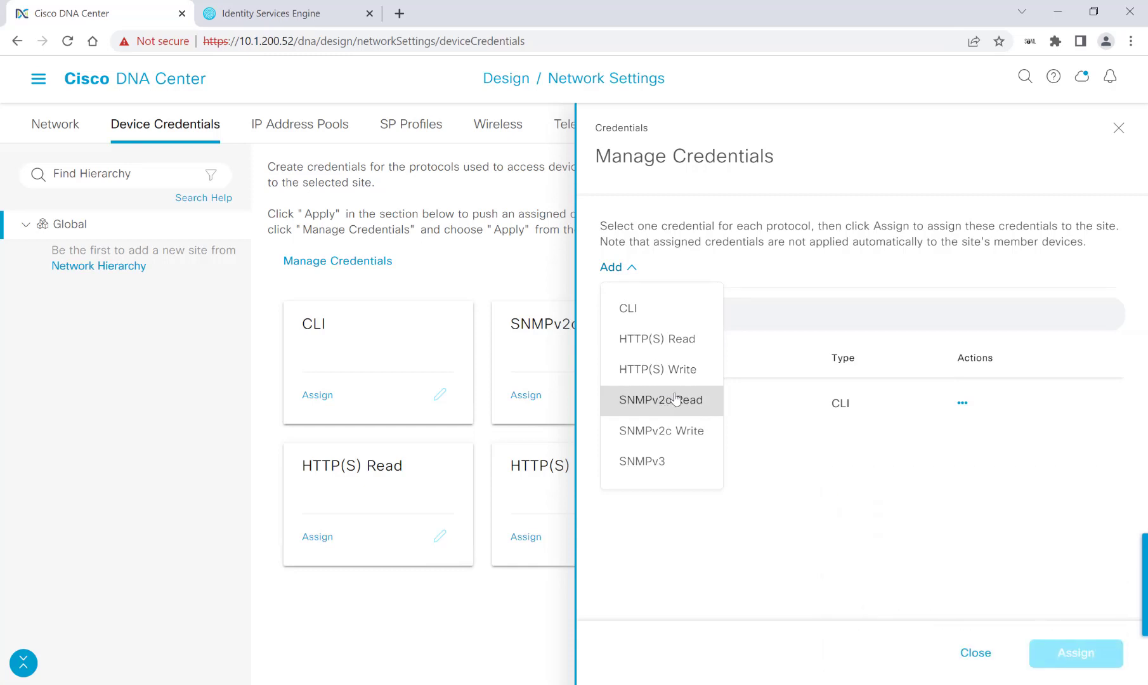
{"action": "left_click", "coordinate": [676, 400]}
{"action": "left_click", "coordinate": [866, 247]}
{"action": "type", "text": "snmpread"}
{"action": "left_click", "coordinate": [885, 299]}
{"action": "type", "text": "readonly123"}
{"action": "left_click", "coordinate": [804, 349]}
{"action": "left_click", "coordinate": [1064, 650]}
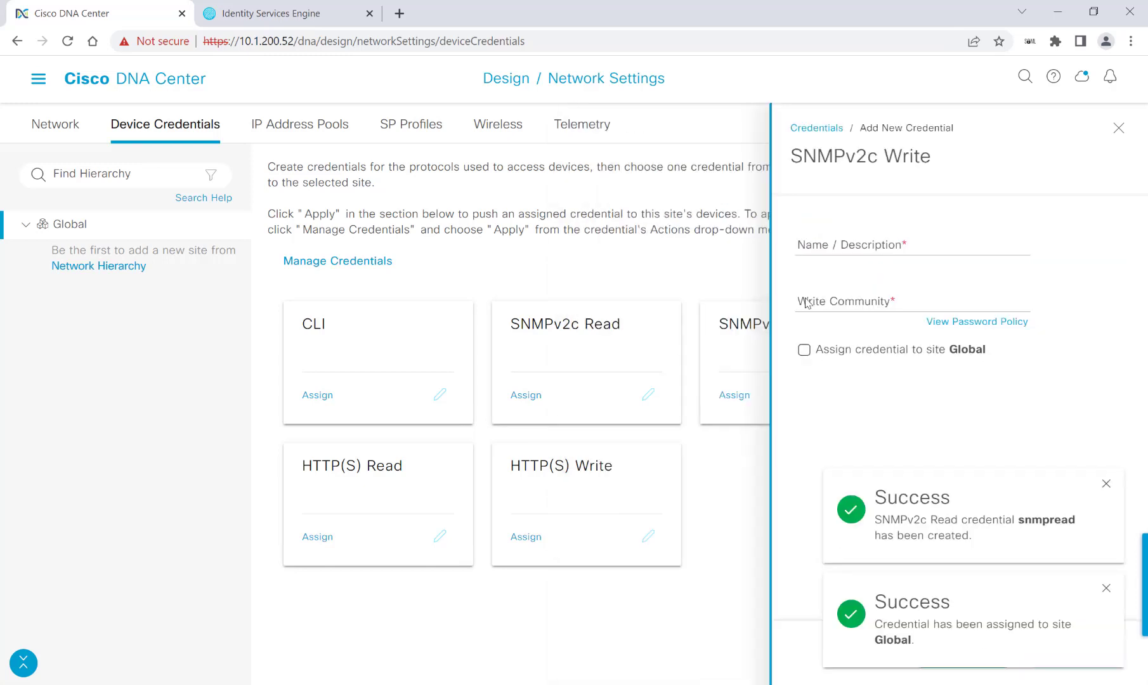
Add the snmpwrite SNMPv2c Write credential assigned to Global and close credential management
{"action": "left_click", "coordinate": [879, 241]}
{"action": "type", "text": "snmpwrite"}
{"action": "left_click", "coordinate": [804, 349]}
{"action": "left_click", "coordinate": [810, 298]}
{"action": "type", "text": "writeonly1"}
{"action": "left_click", "coordinate": [1075, 652]}
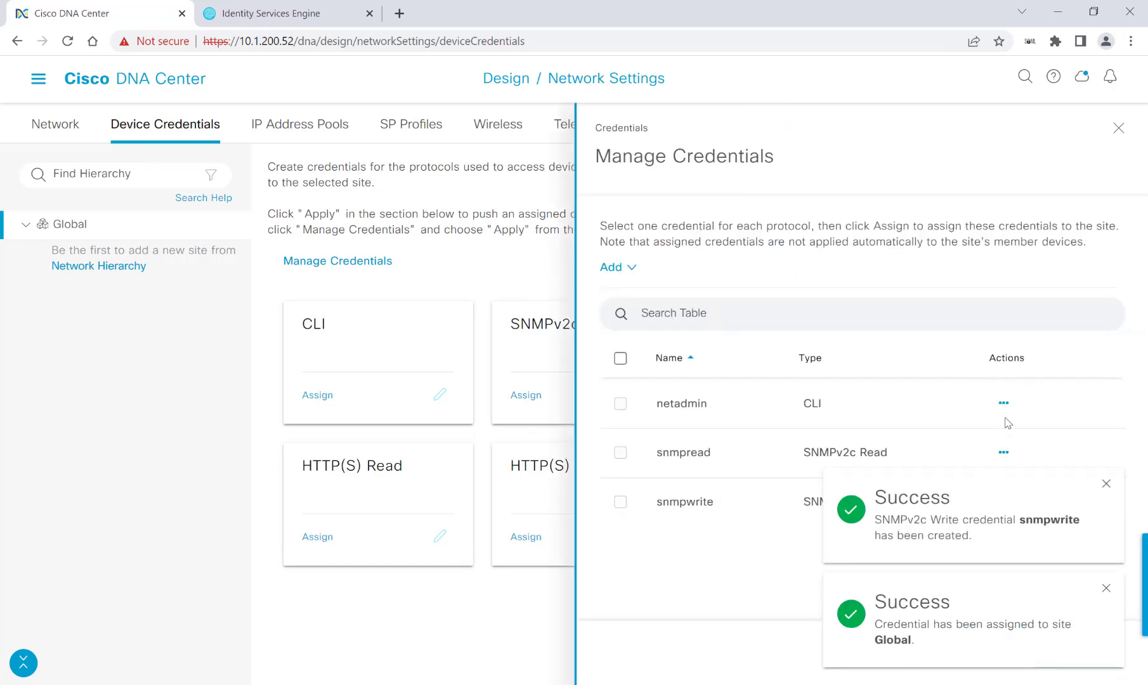
{"action": "left_click", "coordinate": [1118, 128]}
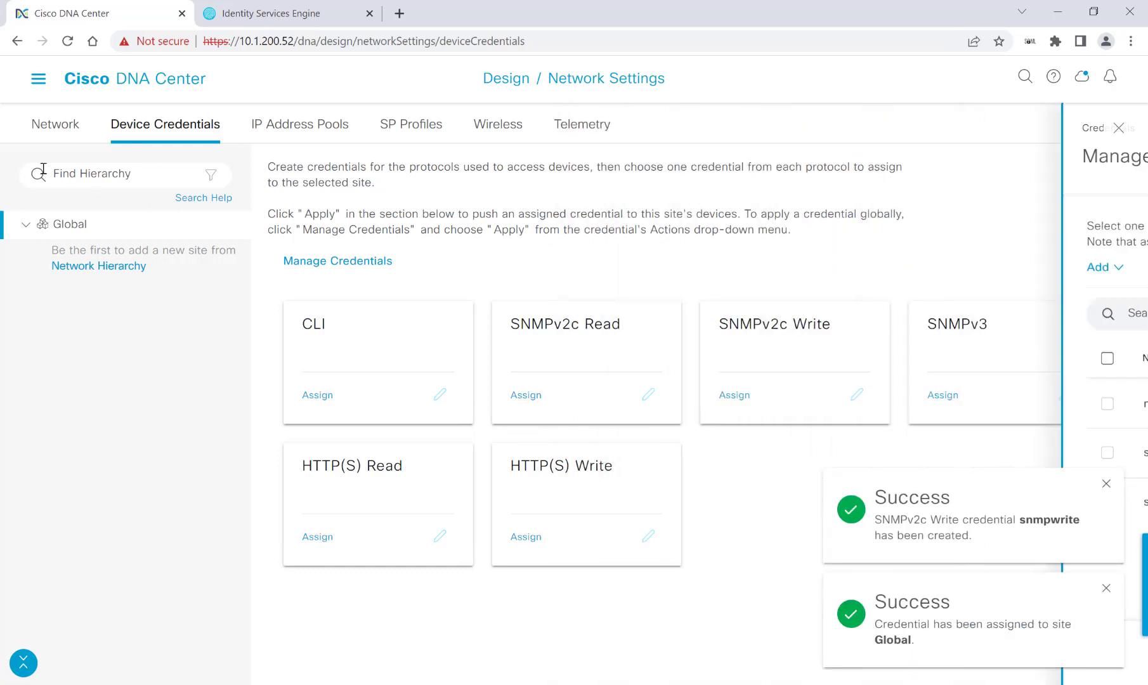
{"action": "left_click", "coordinate": [59, 129]}
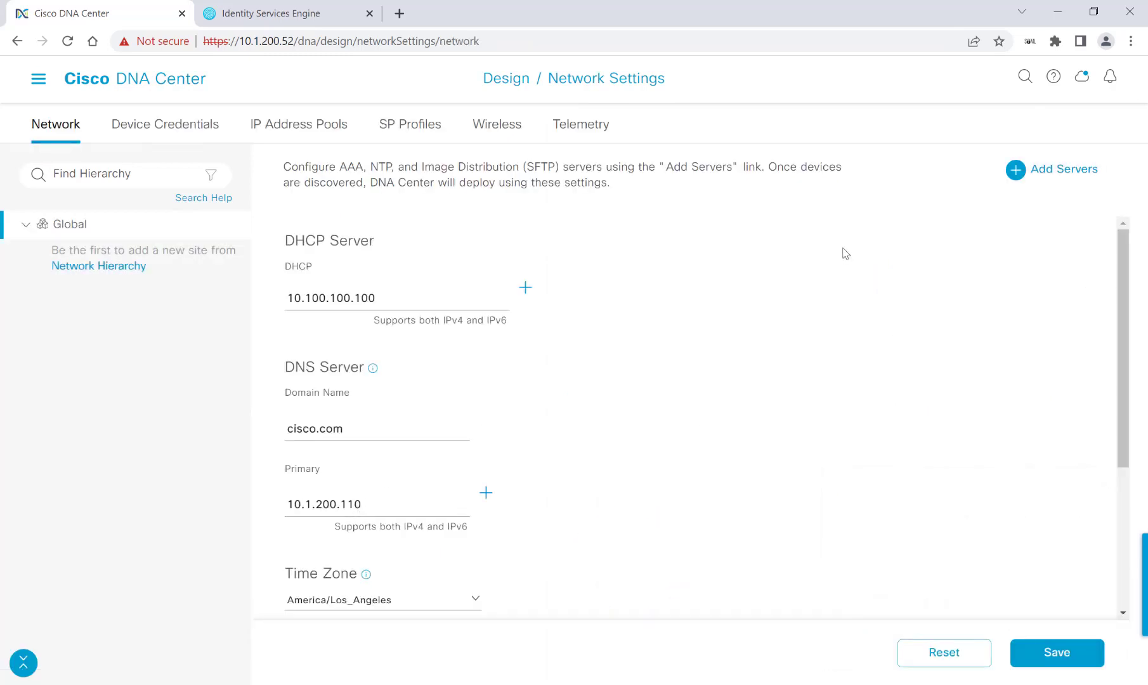
Add client/endpoint AAA using ISE server 10.1.200.11 as primary, then save the Global network settings
{"action": "left_click", "coordinate": [1071, 174]}
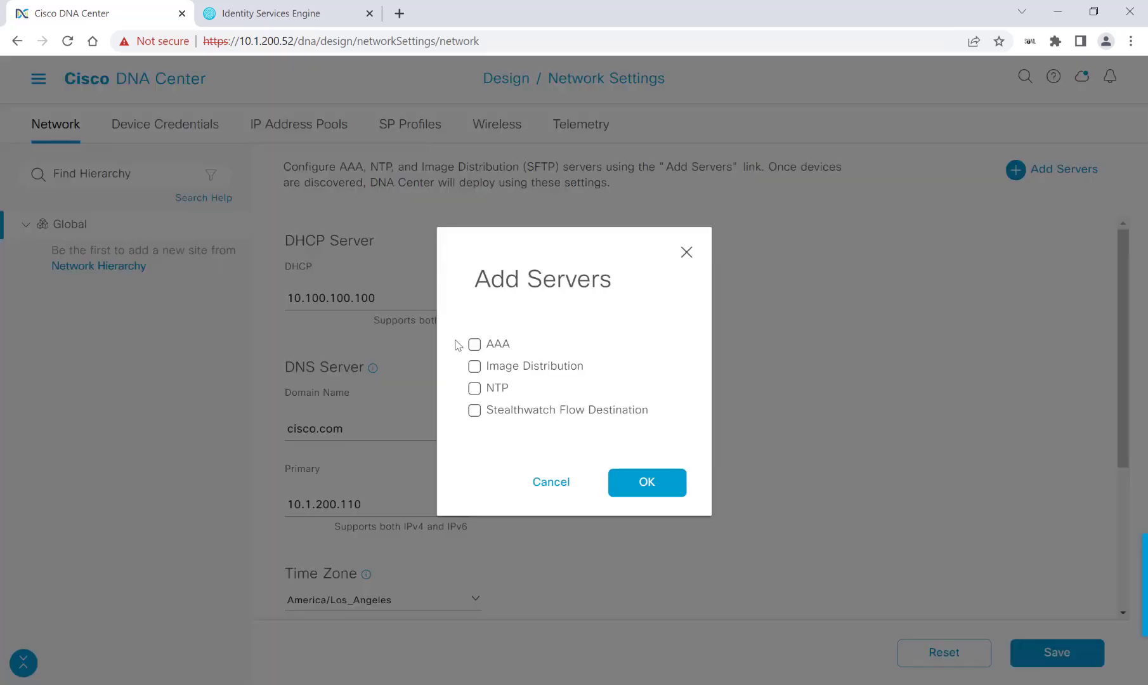
{"action": "left_click", "coordinate": [475, 346]}
{"action": "left_click", "coordinate": [647, 485]}
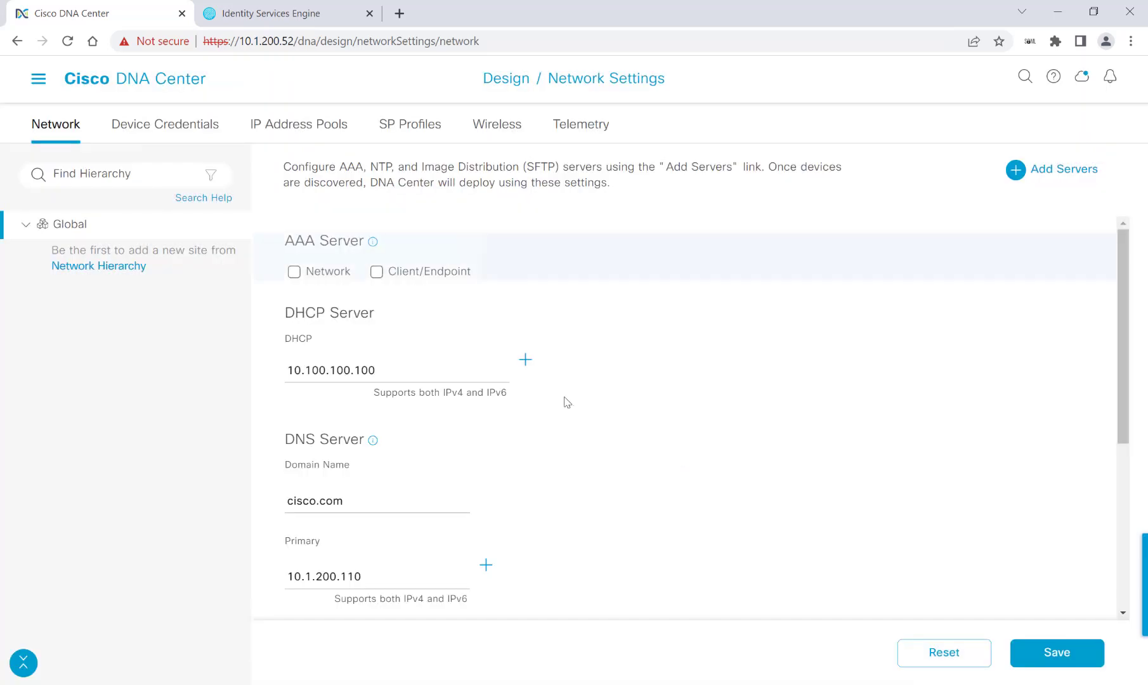
{"action": "left_click", "coordinate": [377, 273]}
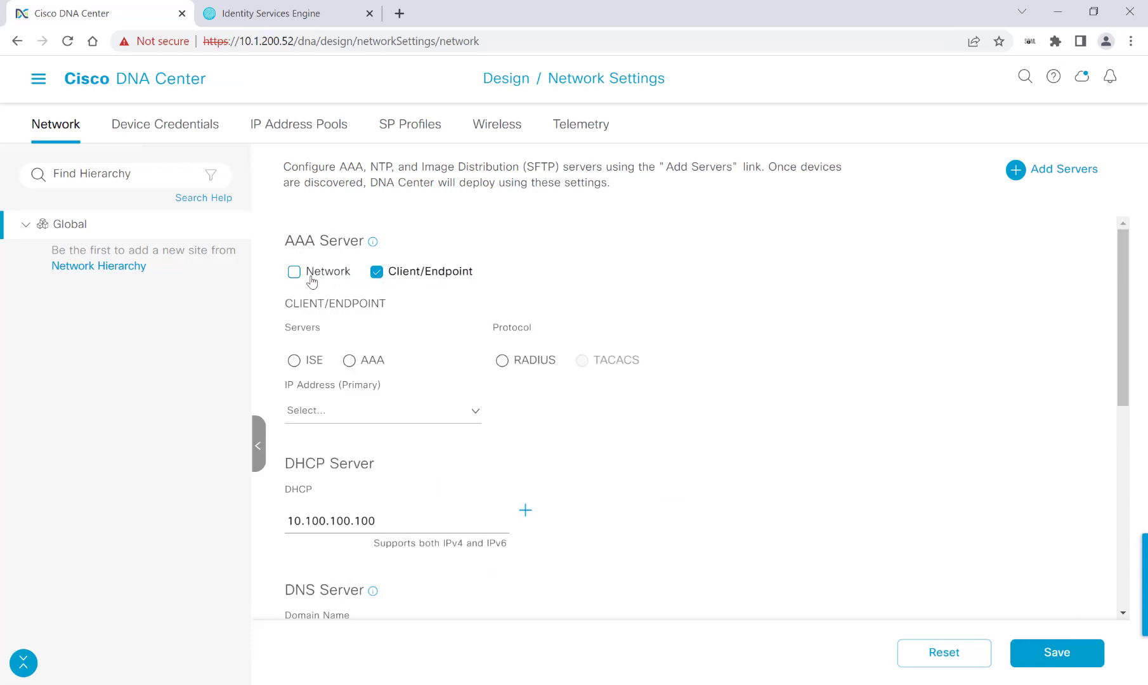
{"action": "left_click", "coordinate": [294, 360]}
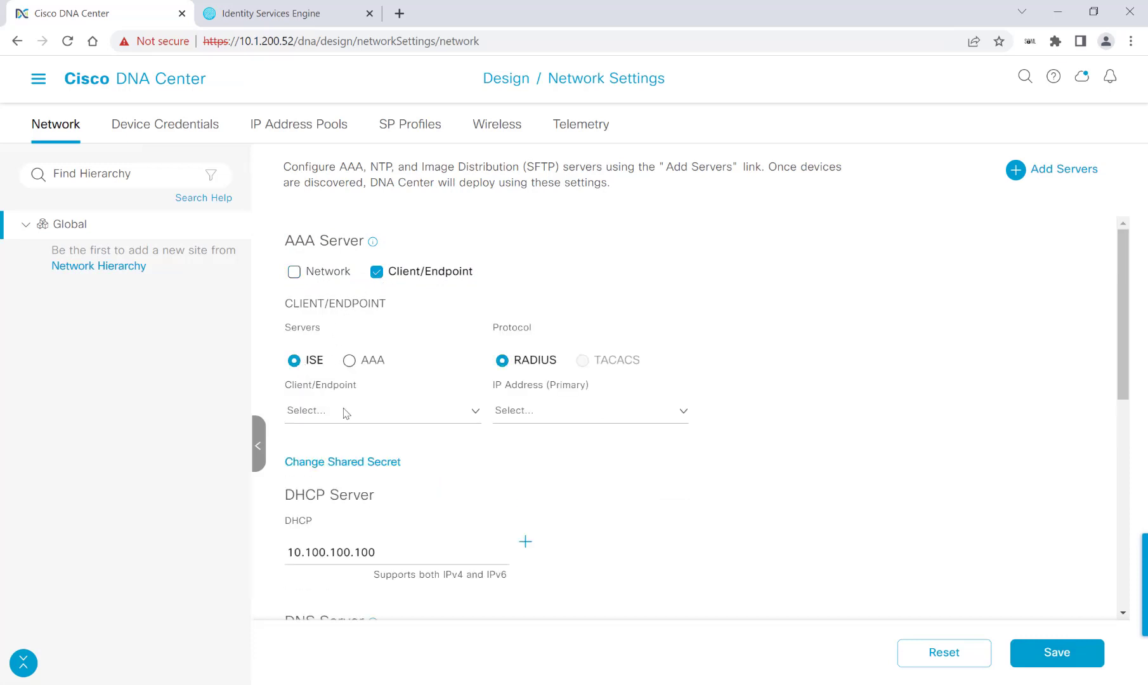
{"action": "left_click", "coordinate": [349, 412]}
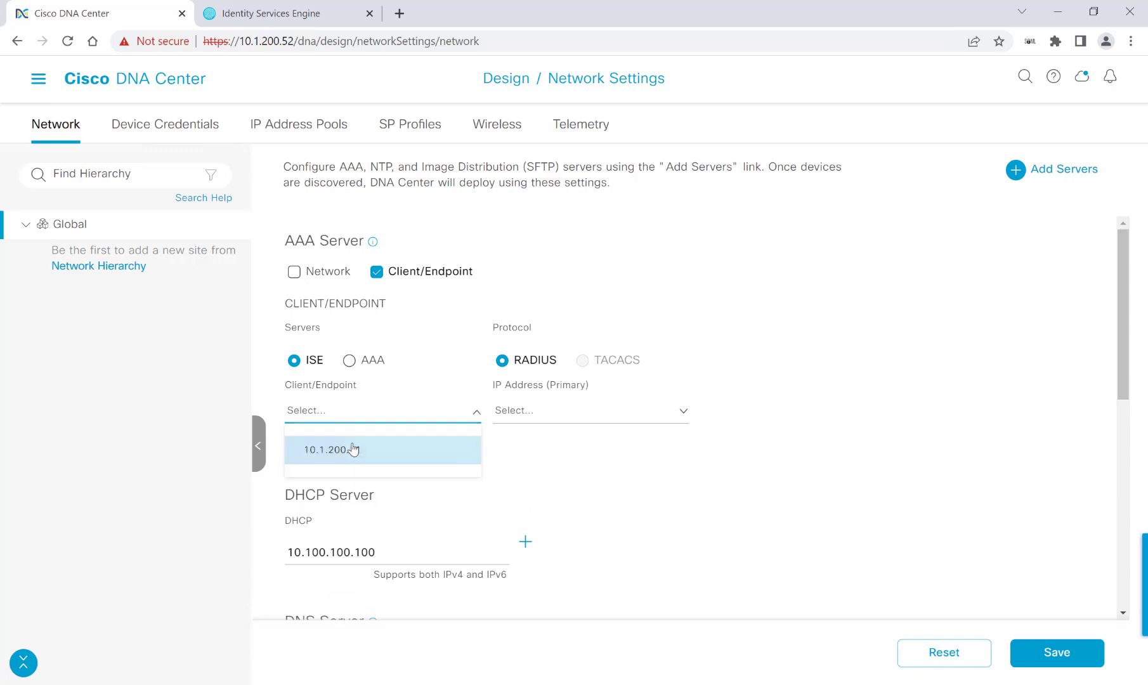
{"action": "left_click", "coordinate": [353, 450]}
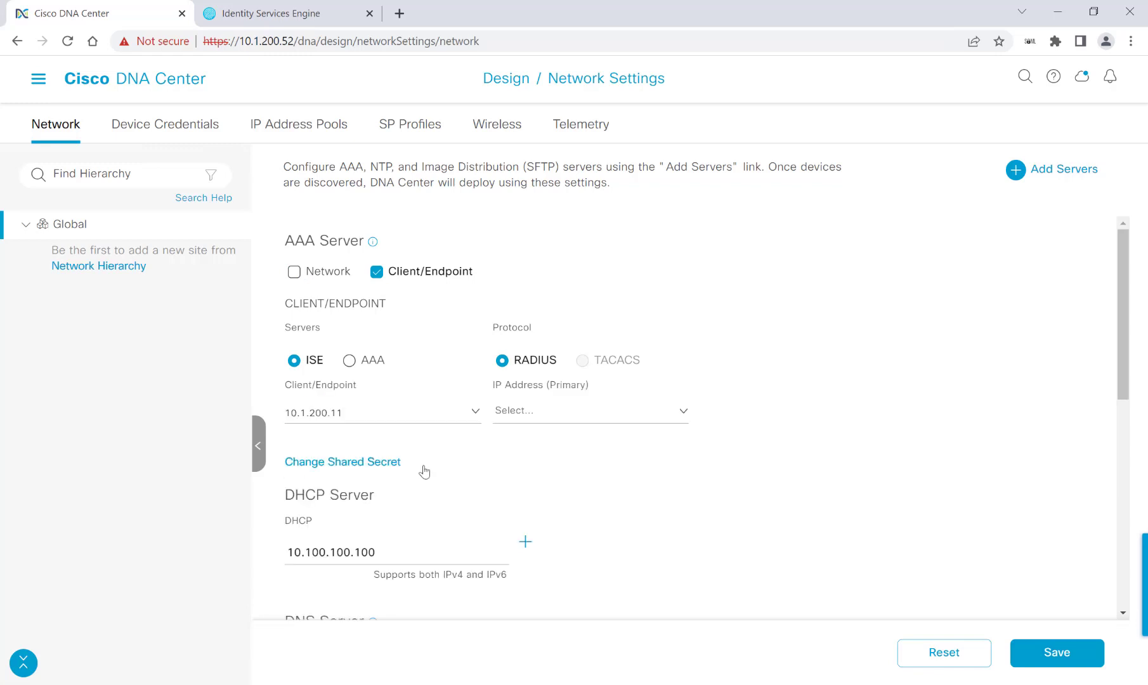
{"action": "left_click", "coordinate": [534, 418]}
{"action": "left_click", "coordinate": [549, 478]}
{"action": "scroll", "coordinate": [585, 457], "scroll_direction": "down", "scroll_amount": 5}
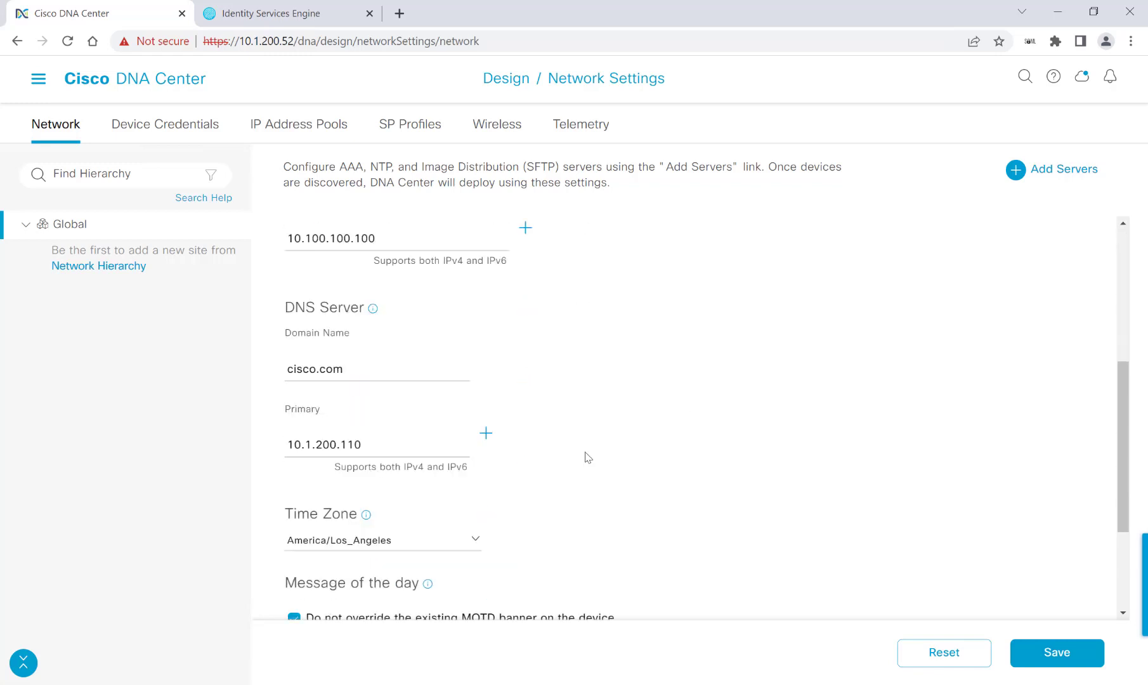
{"action": "scroll", "coordinate": [588, 457], "scroll_direction": "down", "scroll_amount": 3}
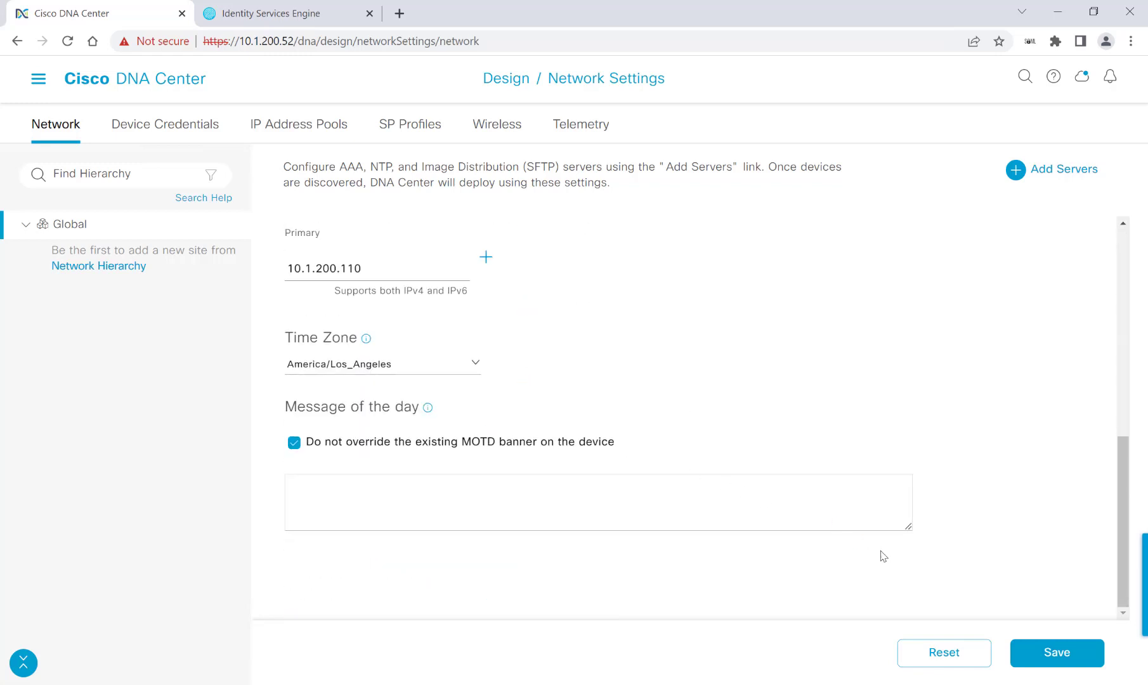
{"action": "left_click", "coordinate": [1056, 652]}
Start a new discovery named MyFirstDiscovery from Tools > Discovery
{"action": "left_click", "coordinate": [39, 80]}
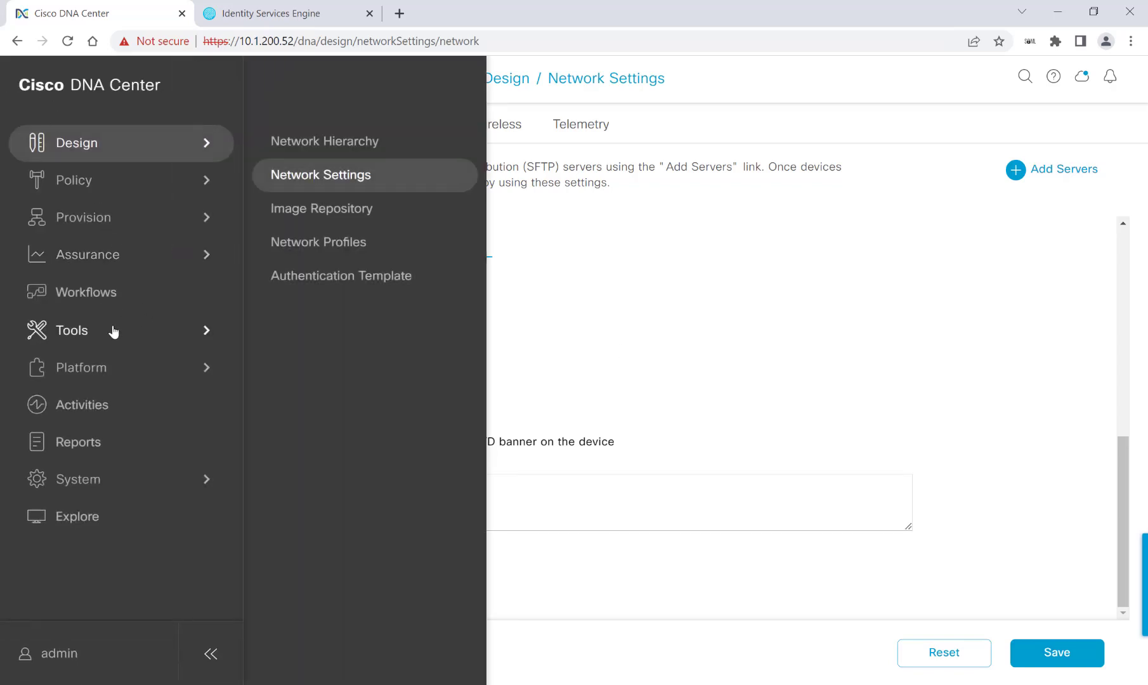
{"action": "mouse_move", "coordinate": [114, 330]}
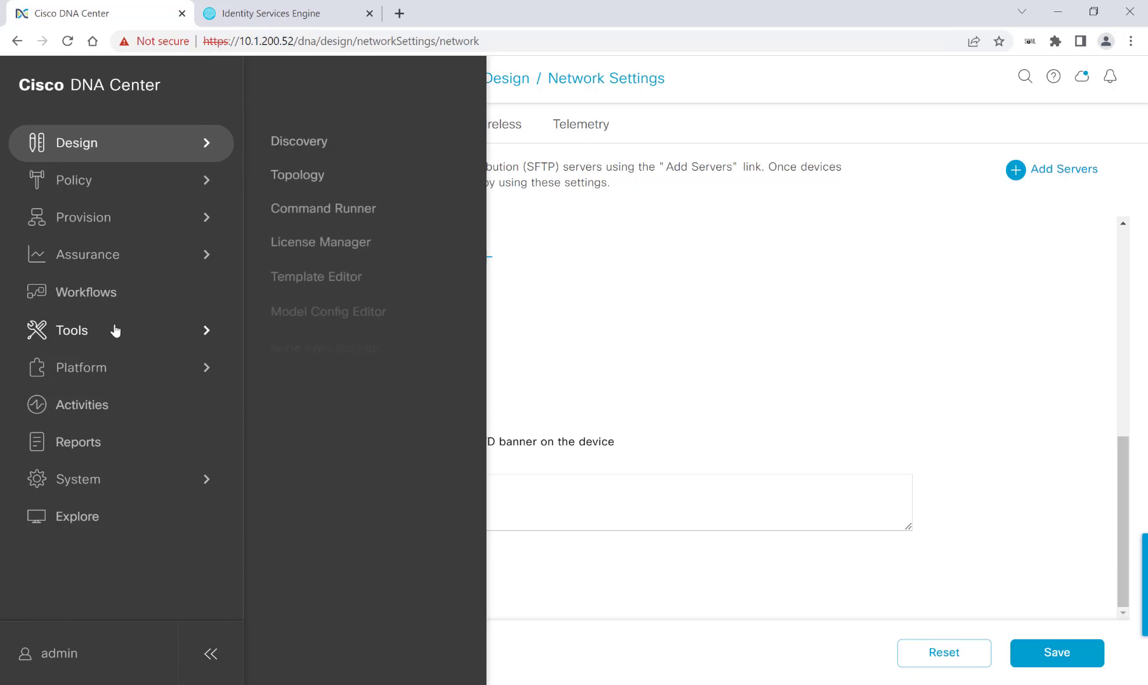
{"action": "left_click", "coordinate": [293, 145]}
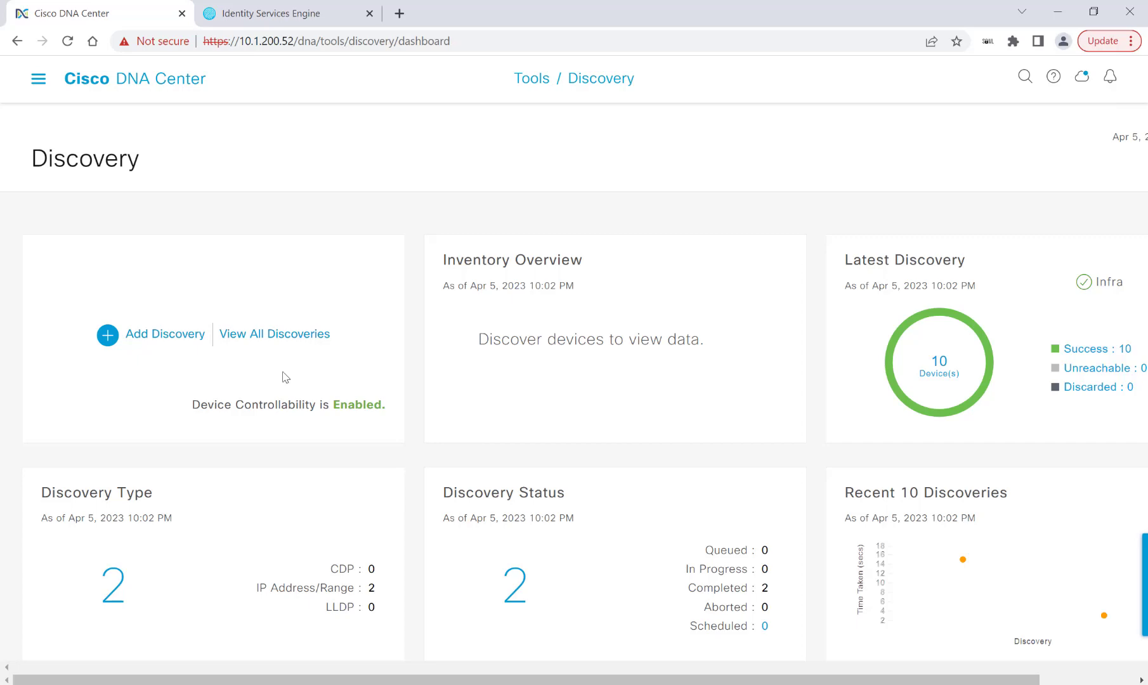
{"action": "left_click", "coordinate": [162, 338]}
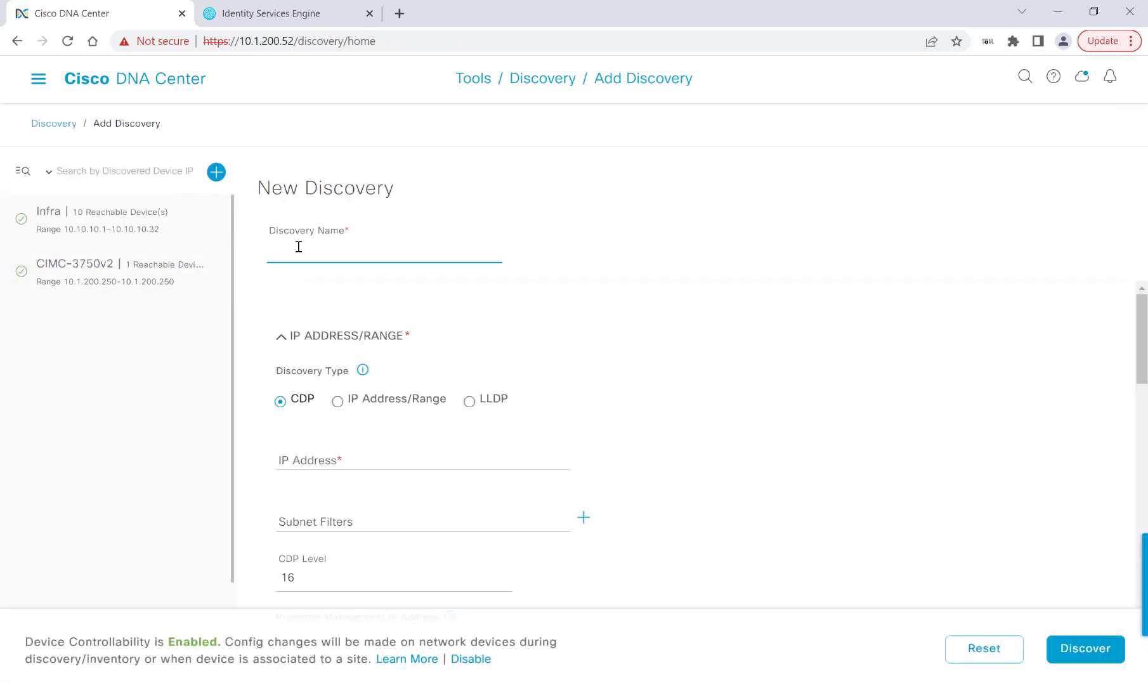
{"action": "type", "text": "My"}
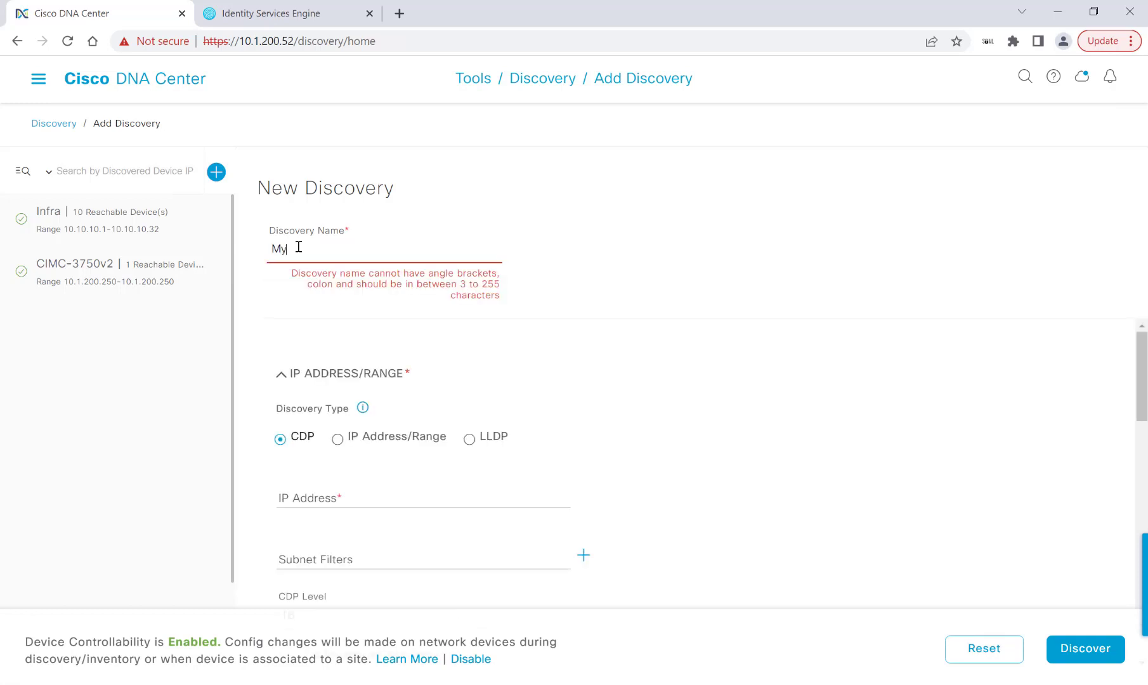
{"action": "type", "text": "FirstDiscovery"}
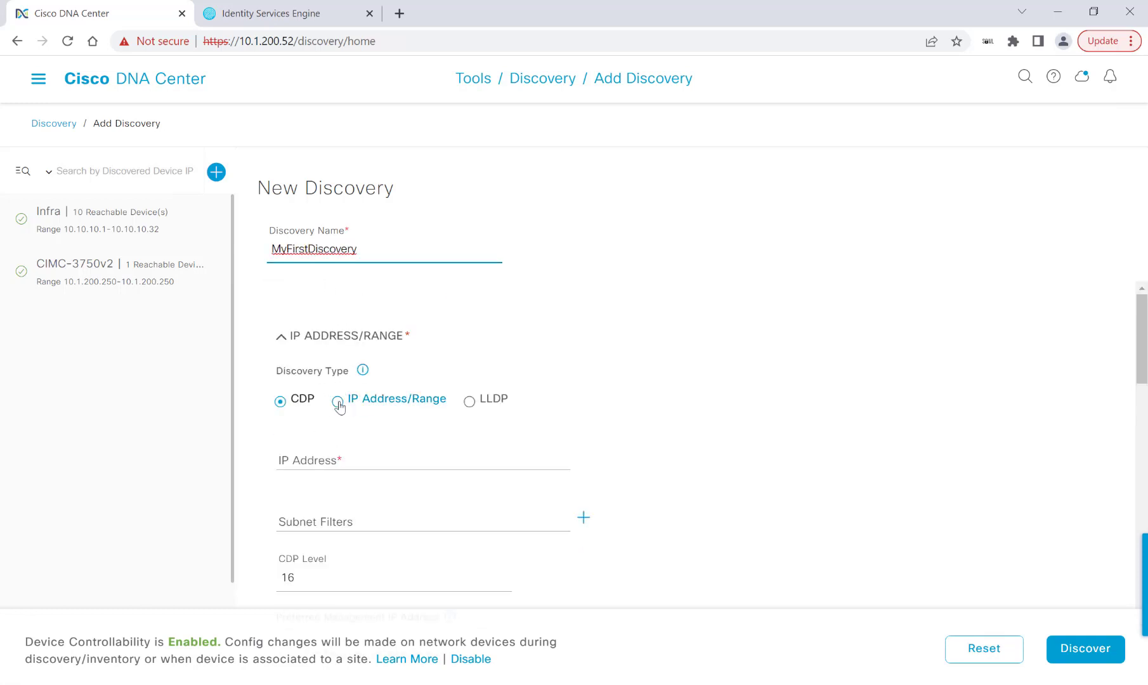
Set the discovery IP address range from 10.10.10.1 to 10.10.10.50
{"action": "left_click", "coordinate": [338, 402]}
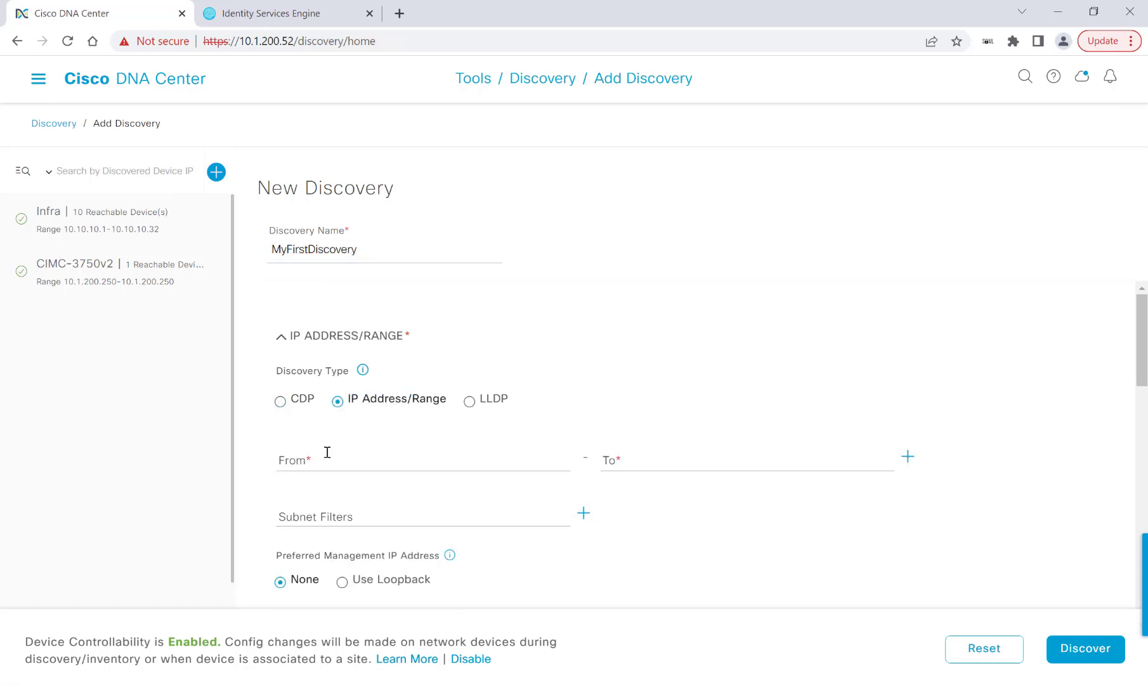
{"action": "left_click", "coordinate": [325, 456]}
{"action": "type", "text": "10.10.10.1"}
{"action": "key", "text": "Tab"}
{"action": "type", "text": "10.10.10.50"}
Choose Use Loopback for management addresses and review the discovery credentials
{"action": "scroll", "coordinate": [612, 413], "scroll_direction": "down", "scroll_amount": 1}
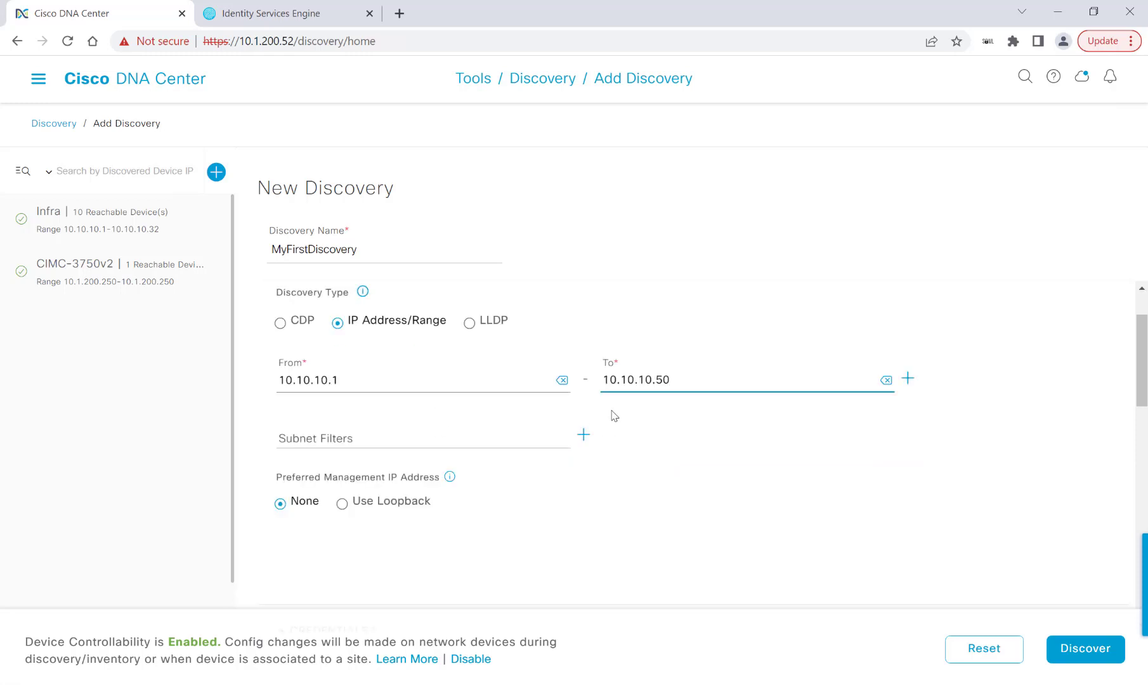
{"action": "left_click", "coordinate": [342, 505]}
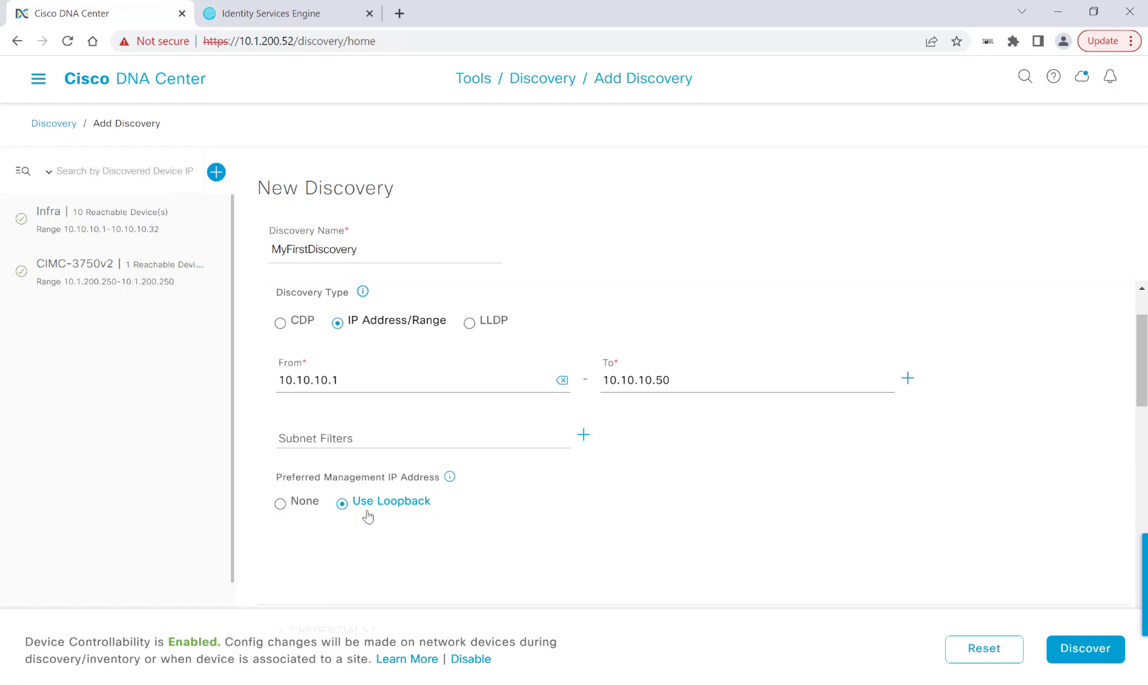
{"action": "scroll", "coordinate": [645, 484], "scroll_direction": "down", "scroll_amount": 3}
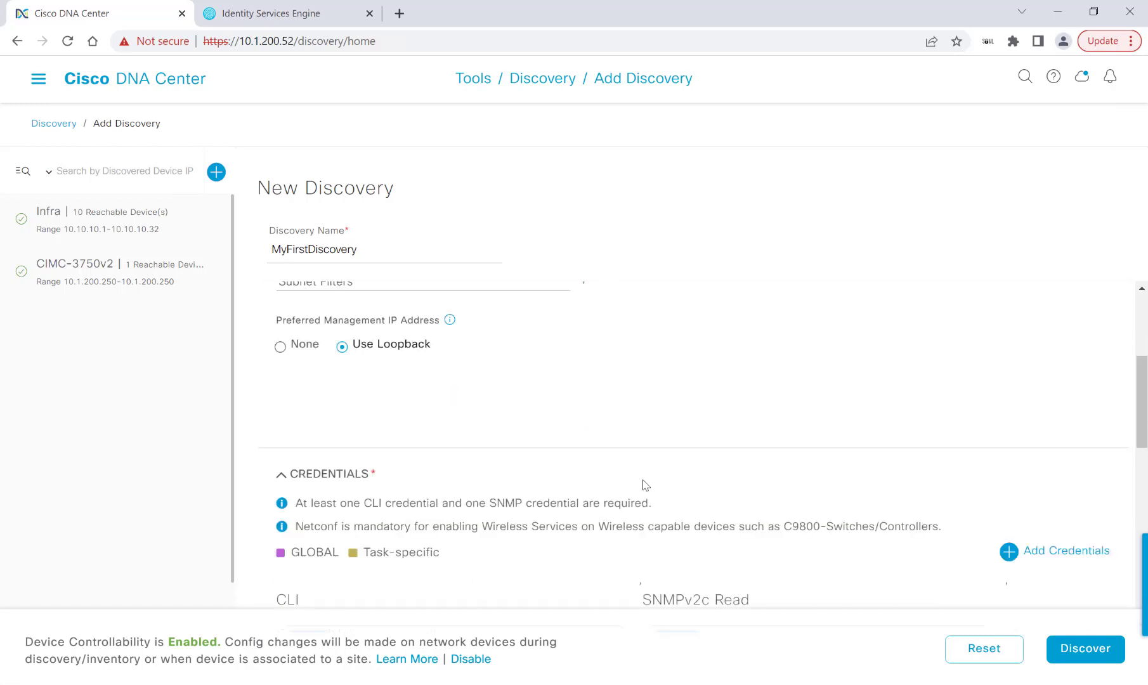
{"action": "scroll", "coordinate": [644, 485], "scroll_direction": "down", "scroll_amount": 6}
{"action": "scroll", "coordinate": [644, 485], "scroll_direction": "up", "scroll_amount": 2}
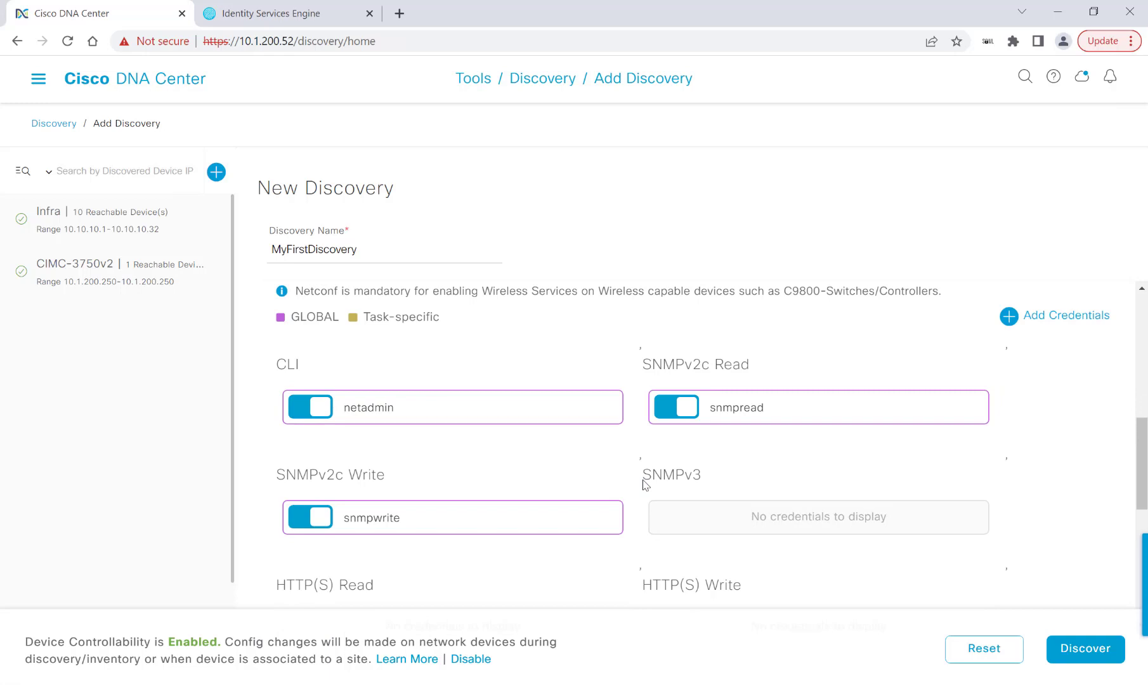
{"action": "scroll", "coordinate": [642, 481], "scroll_direction": "down", "scroll_amount": 4}
{"action": "left_click_drag", "start_coordinate": [278, 461], "coordinate": [346, 460]}
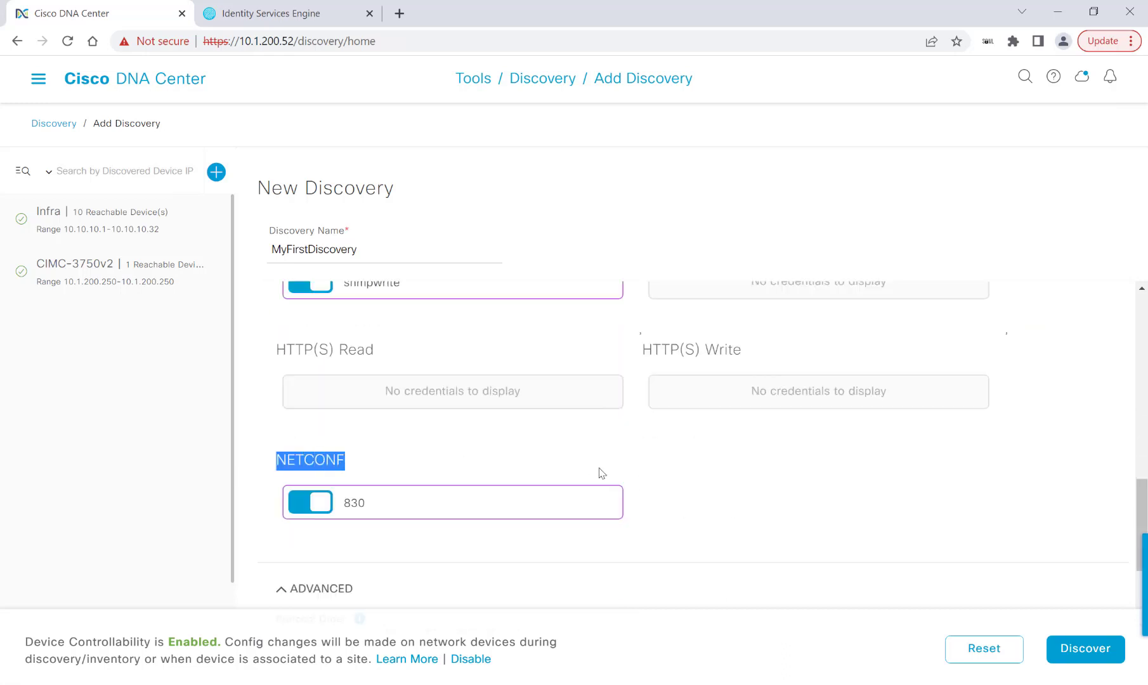
{"action": "left_click", "coordinate": [1018, 483]}
{"action": "scroll", "coordinate": [1016, 412], "scroll_direction": "up", "scroll_amount": 4}
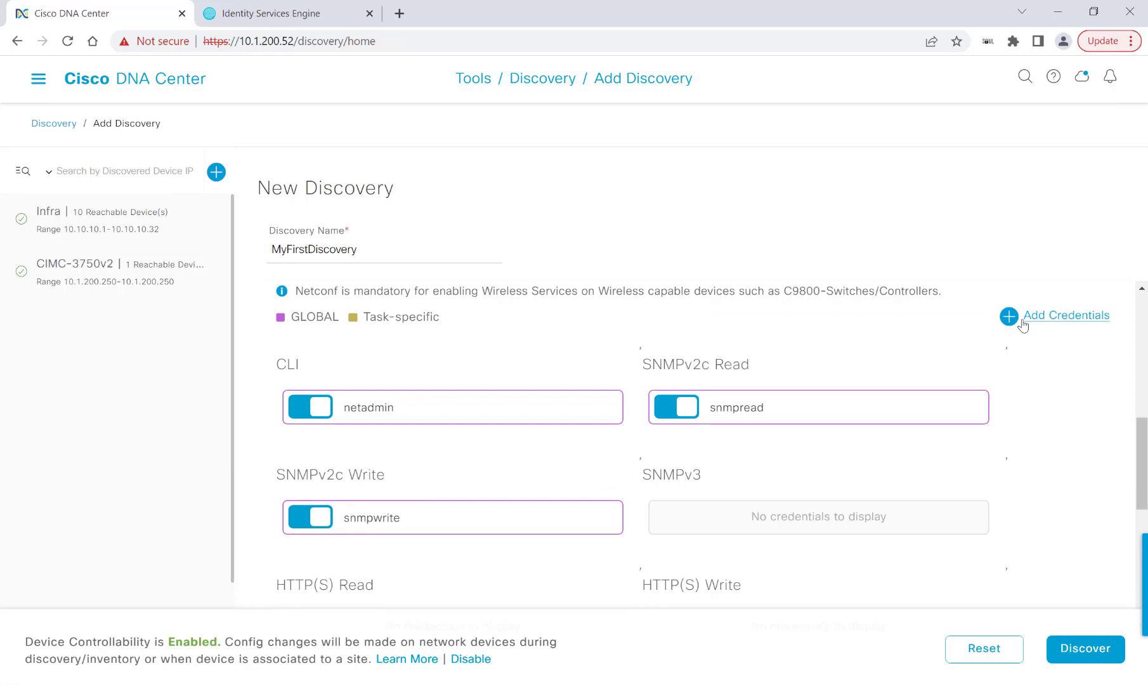
{"action": "left_click", "coordinate": [1023, 325]}
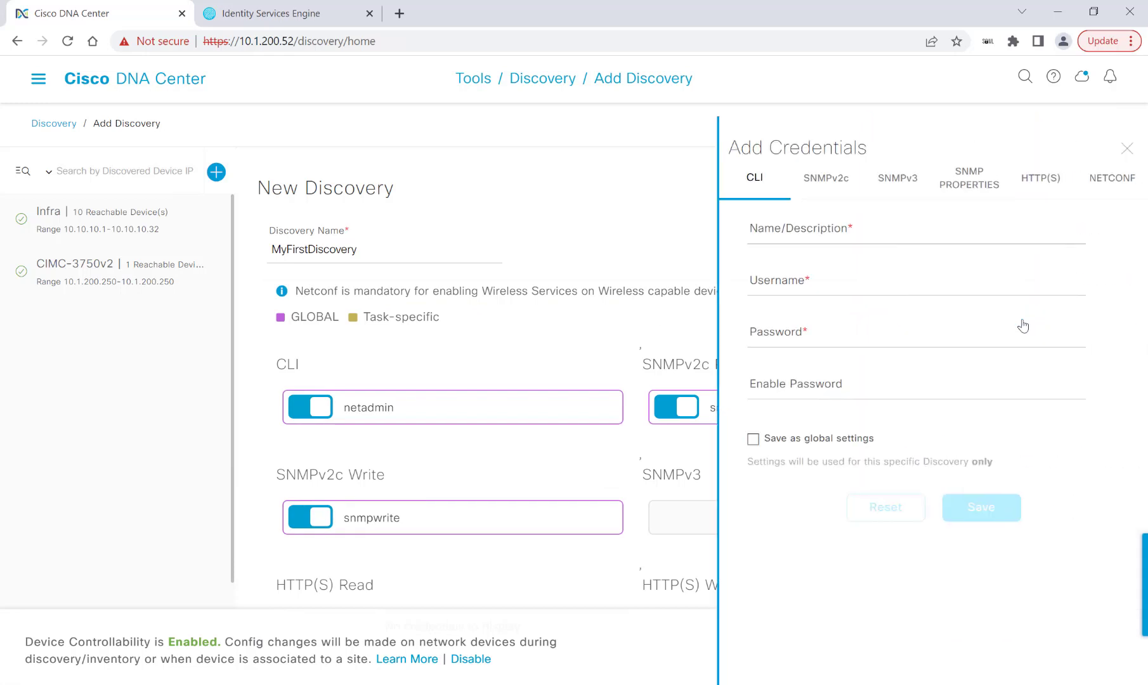
{"action": "left_click", "coordinate": [1109, 180]}
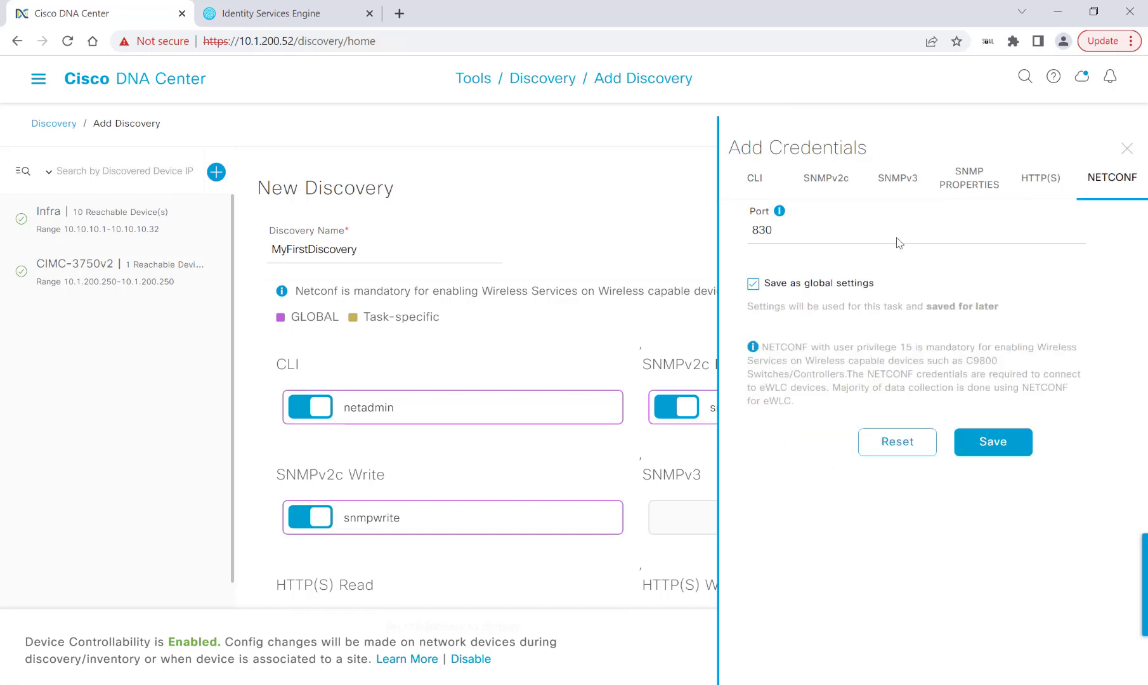
{"action": "left_click", "coordinate": [759, 232]}
{"action": "double_click", "coordinate": [760, 232]}
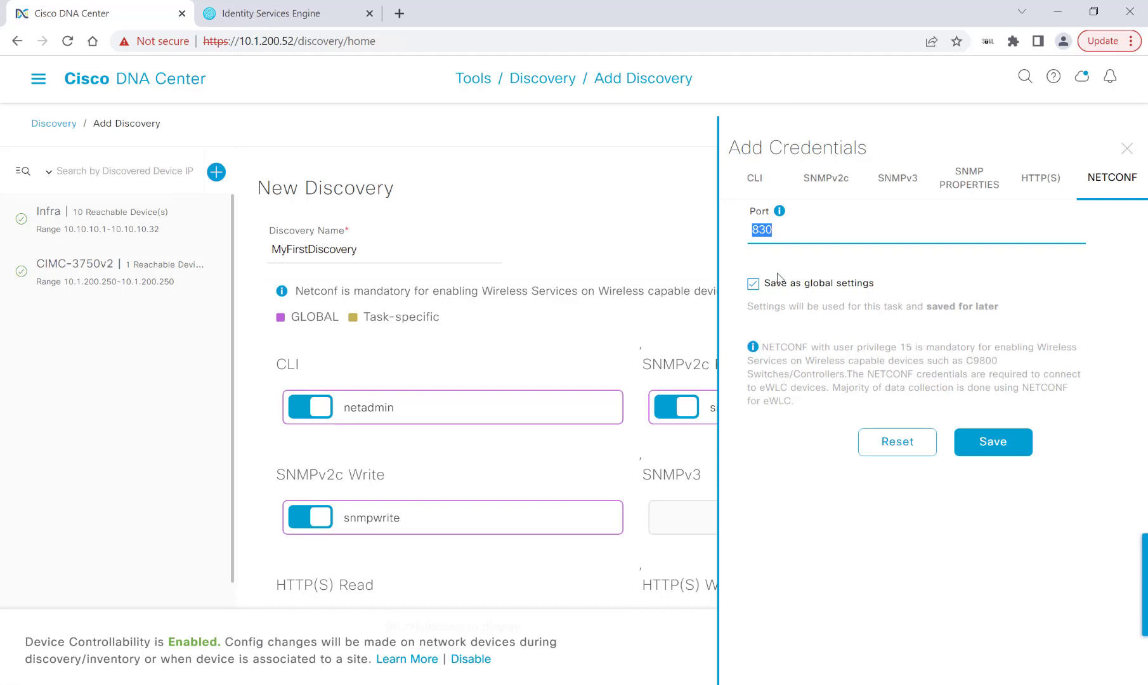
{"action": "left_click", "coordinate": [1125, 150]}
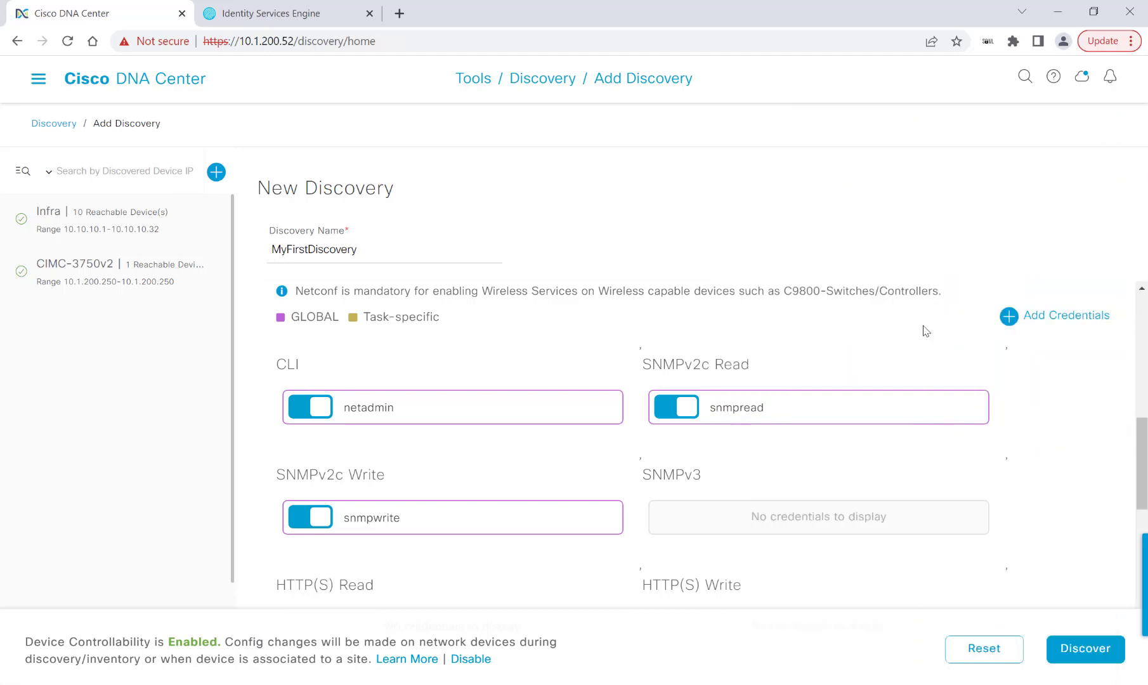
{"action": "scroll", "coordinate": [1032, 378], "scroll_direction": "down", "scroll_amount": 6}
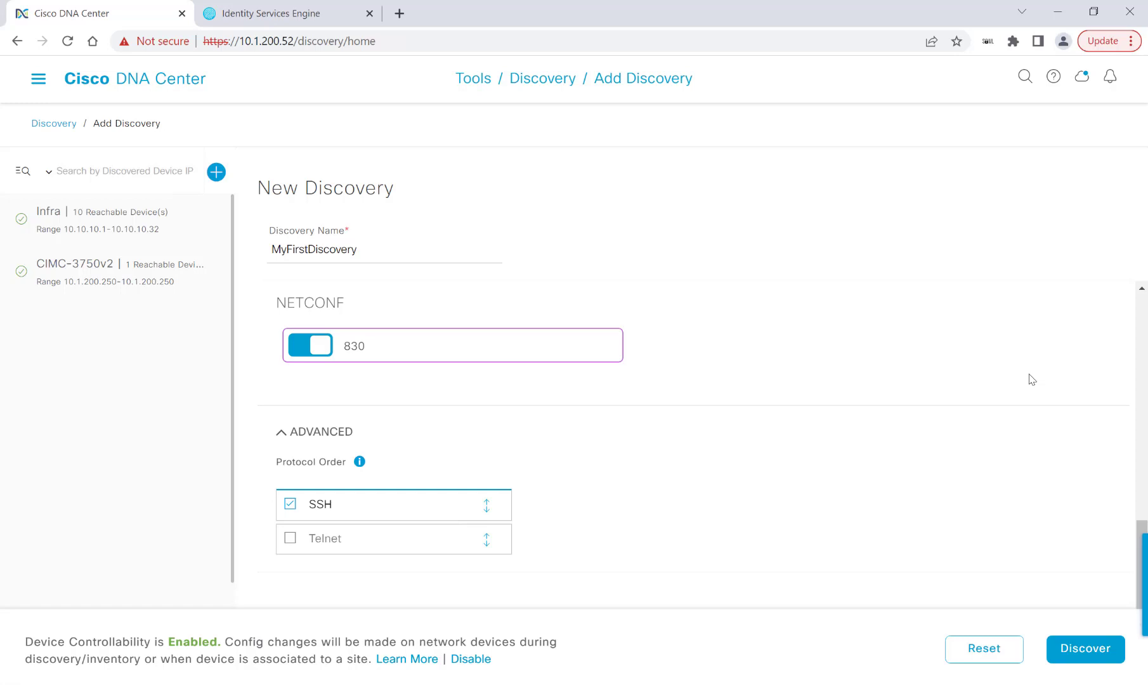
Run MyFirstDiscovery immediately and filter its results down to the 4 unreachable devices
{"action": "left_click", "coordinate": [1070, 653]}
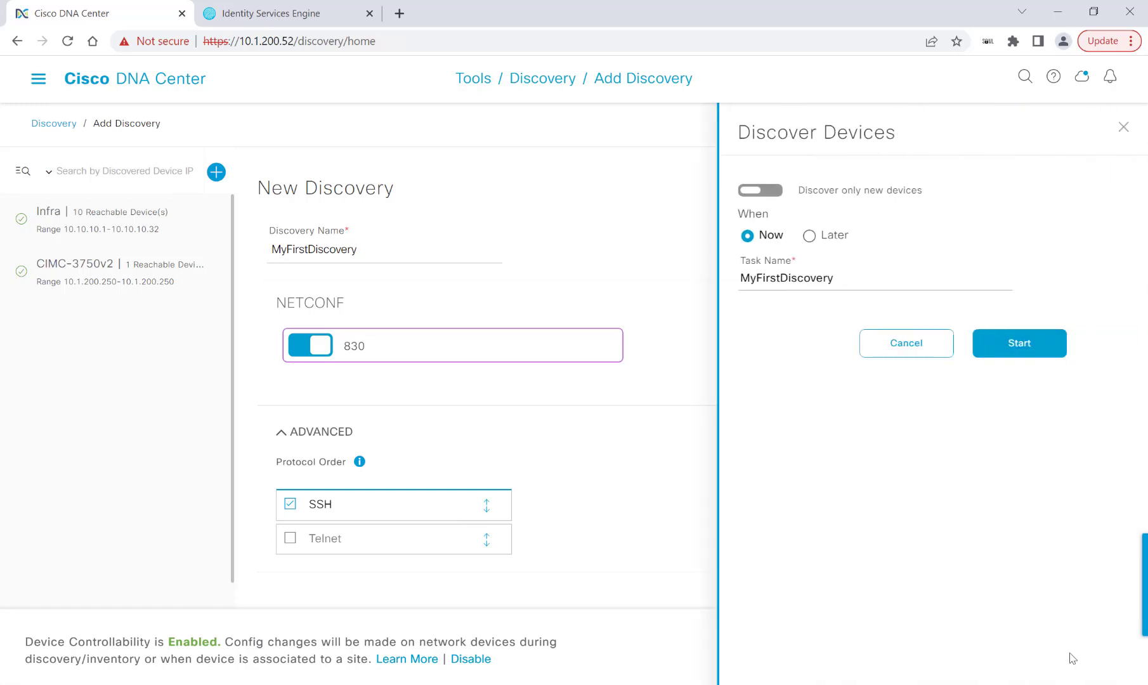
{"action": "left_click", "coordinate": [1020, 346]}
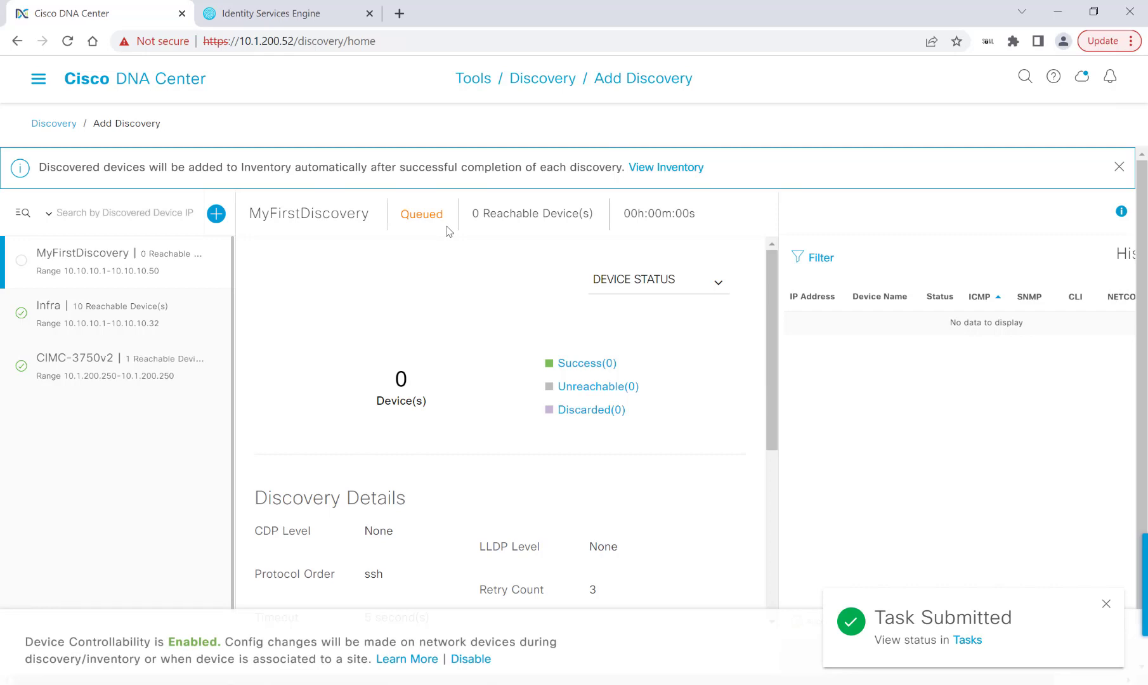
{"action": "double_click", "coordinate": [431, 216]}
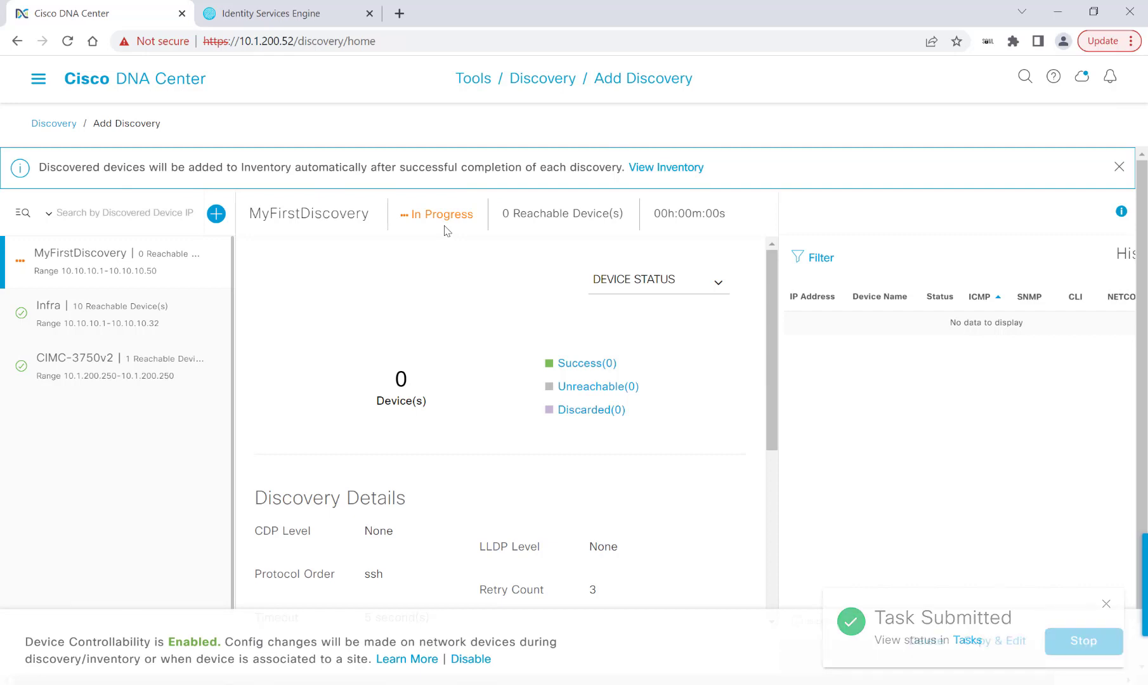
{"action": "left_click_drag", "start_coordinate": [430, 218], "coordinate": [475, 227]}
{"action": "left_click", "coordinate": [470, 233]}
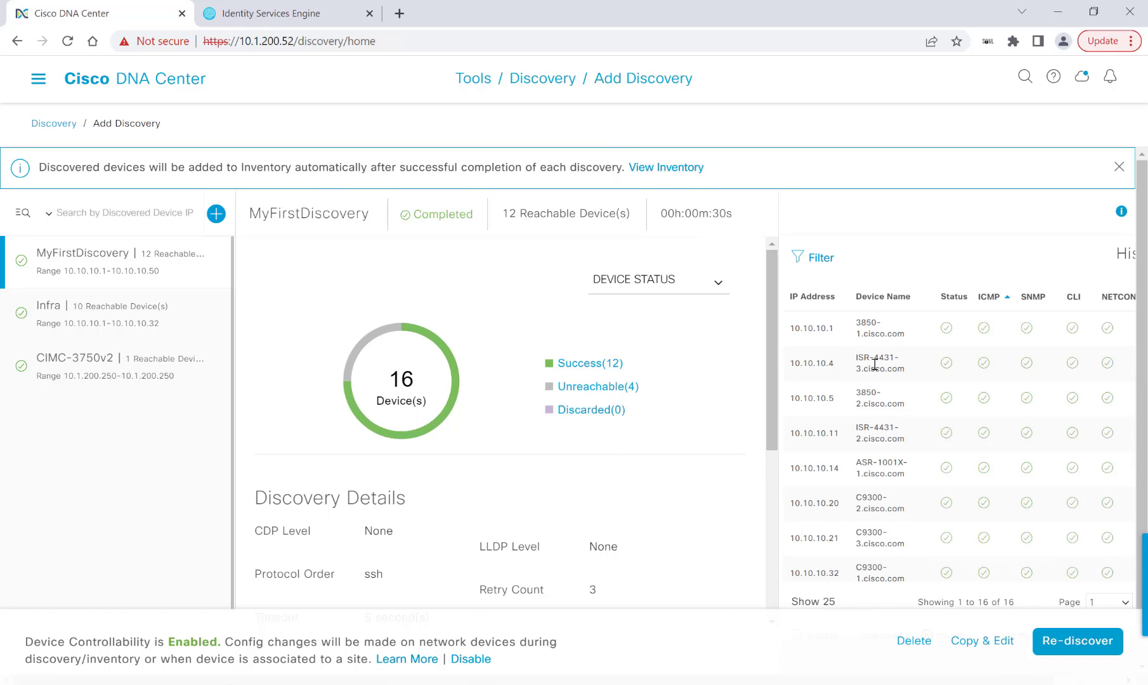
{"action": "left_click", "coordinate": [590, 363]}
{"action": "left_click", "coordinate": [674, 386]}
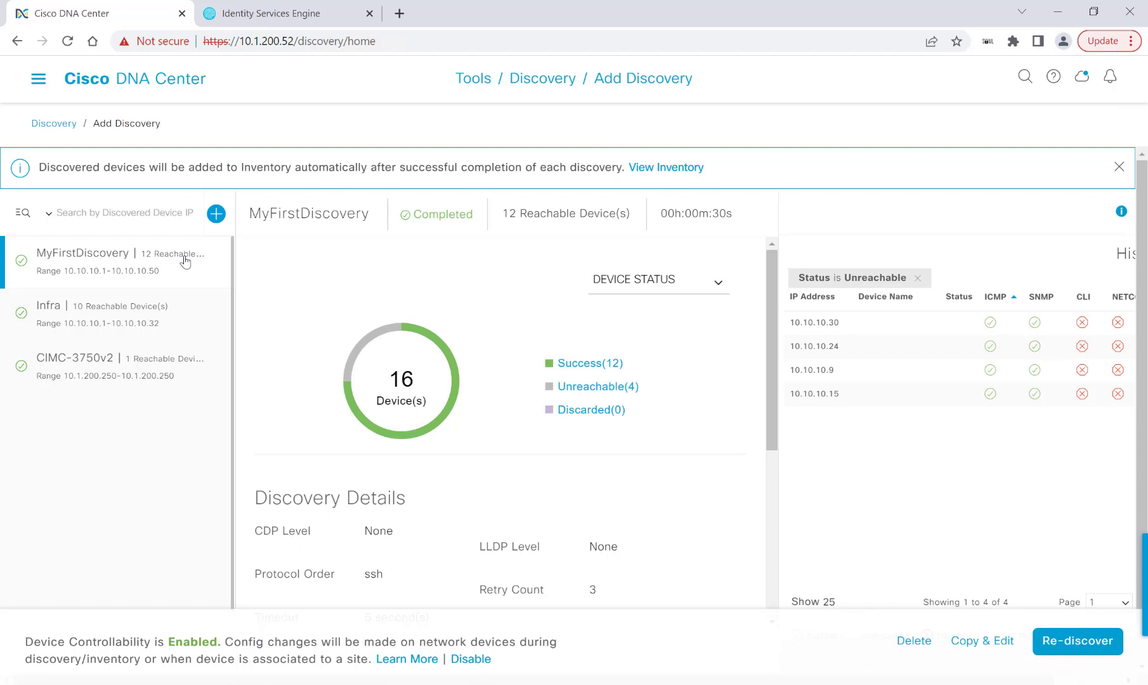
Show the network device inventory listing the 14 discovered devices
{"action": "left_click", "coordinate": [39, 79]}
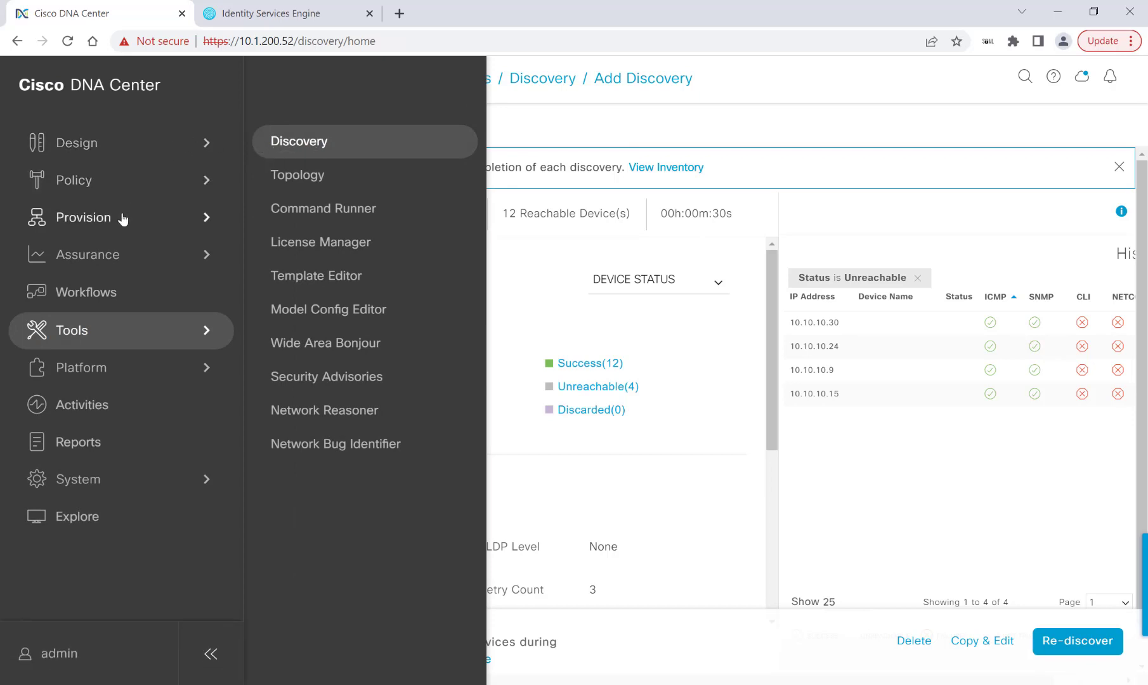
{"action": "mouse_move", "coordinate": [179, 208]}
{"action": "left_click", "coordinate": [302, 163]}
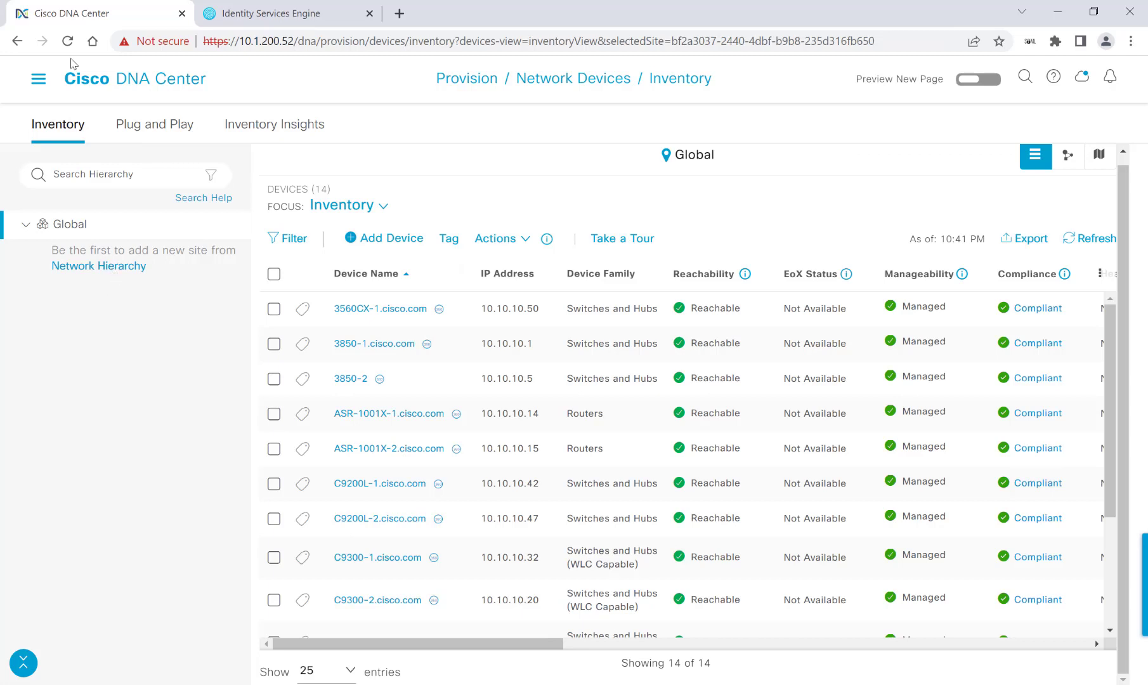
Reveal the Design pages, including Network Hierarchy, in the main navigation menu
{"action": "left_click", "coordinate": [38, 80]}
{"action": "mouse_move", "coordinate": [70, 216]}
{"action": "mouse_move", "coordinate": [143, 145]}
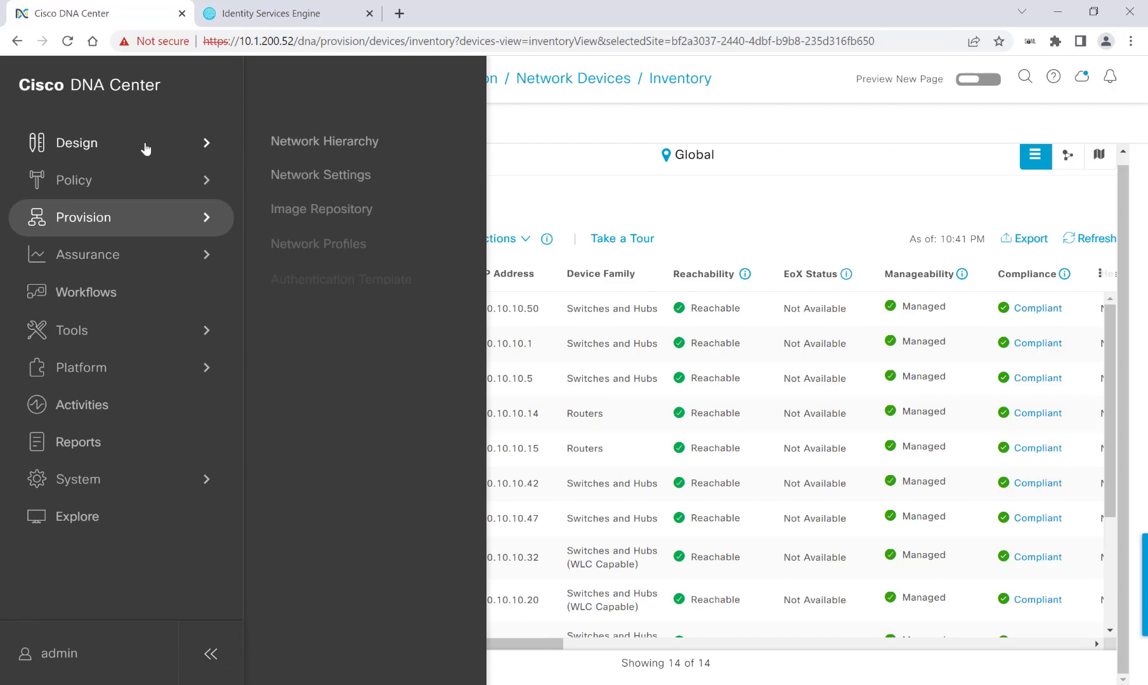
Add the area 'San Jose Campus' under Global in Network Hierarchy, then select it
{"action": "left_click", "coordinate": [330, 147]}
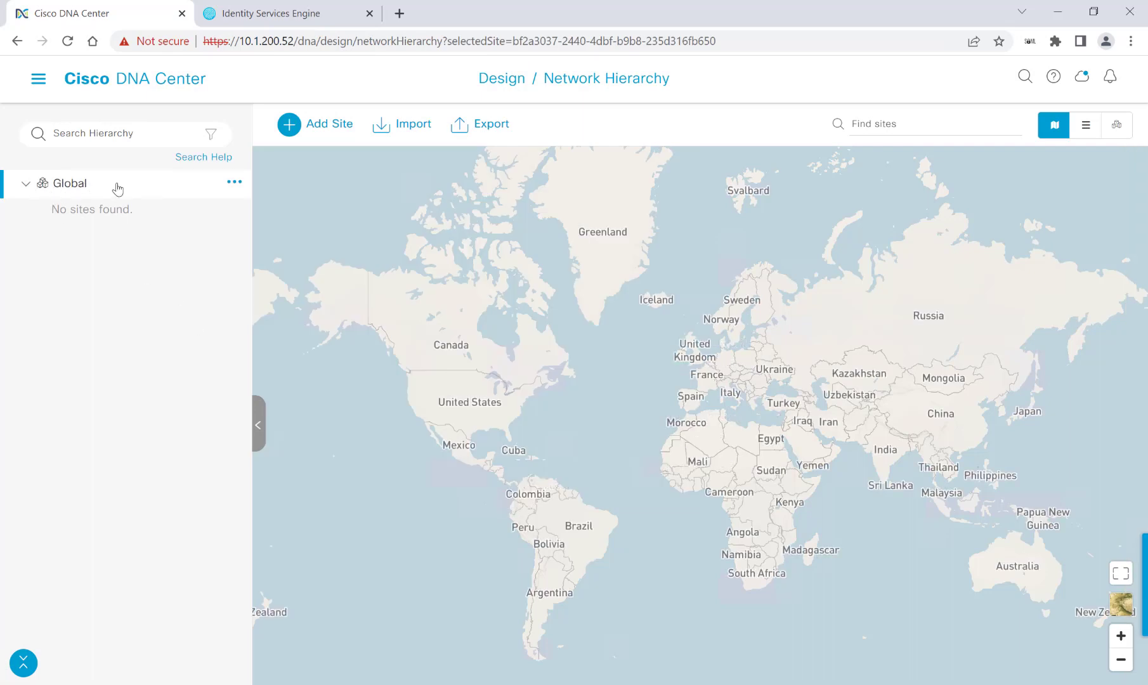
{"action": "left_click", "coordinate": [233, 183]}
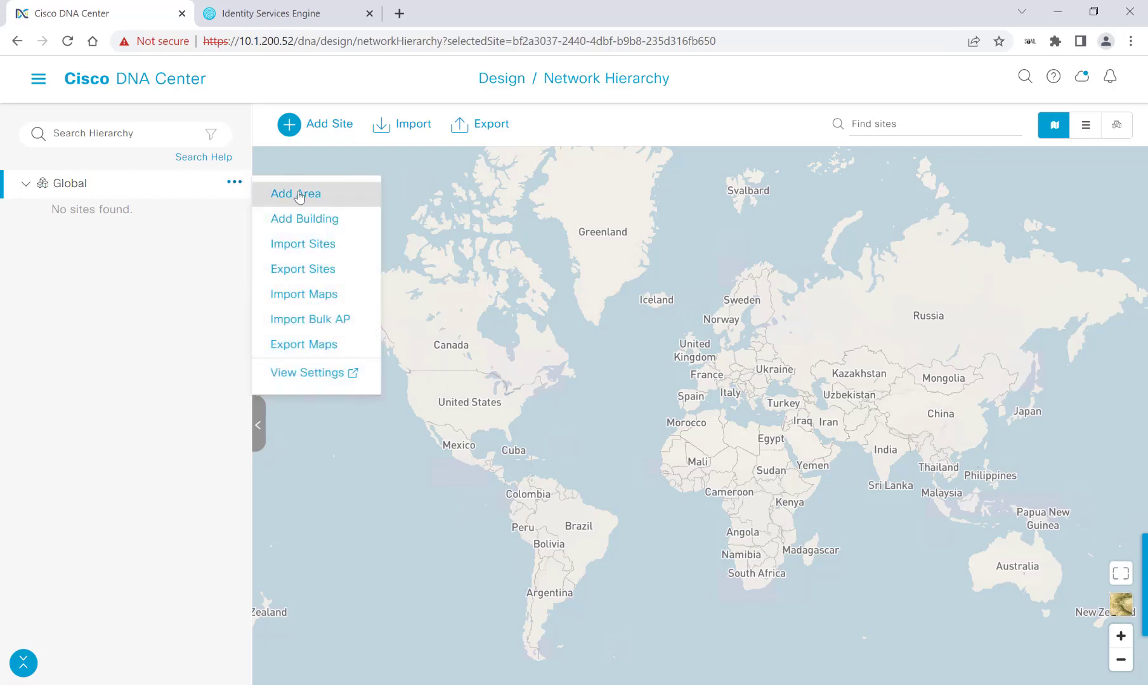
{"action": "left_click", "coordinate": [301, 194]}
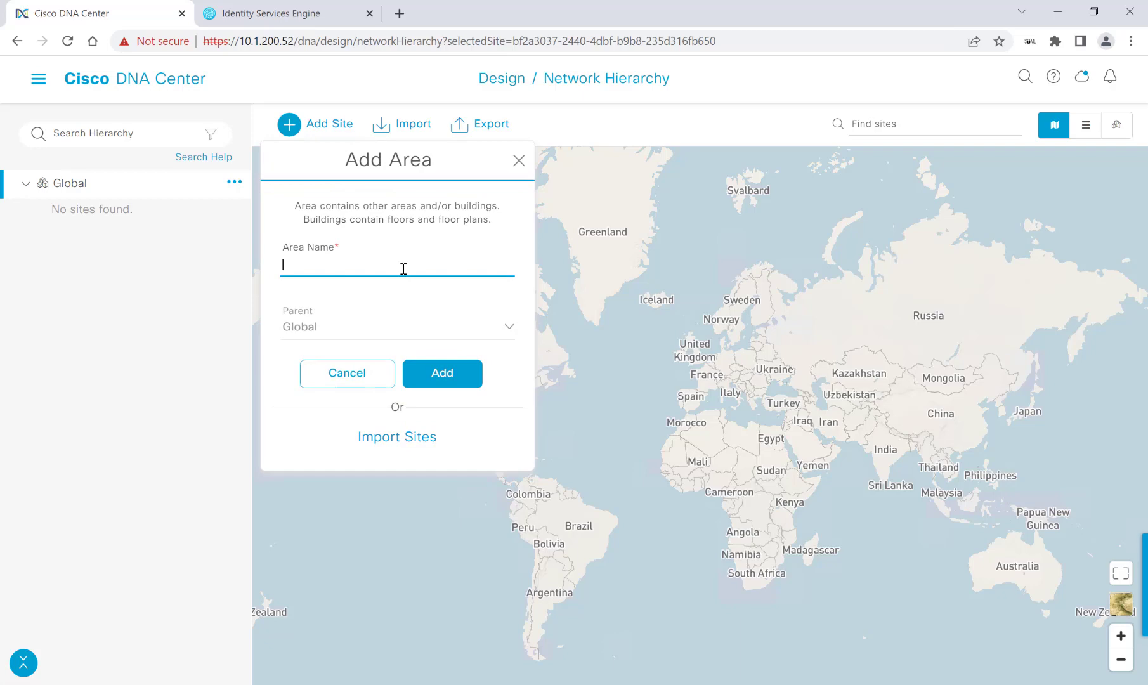
{"action": "type", "text": "San Jose Campus"}
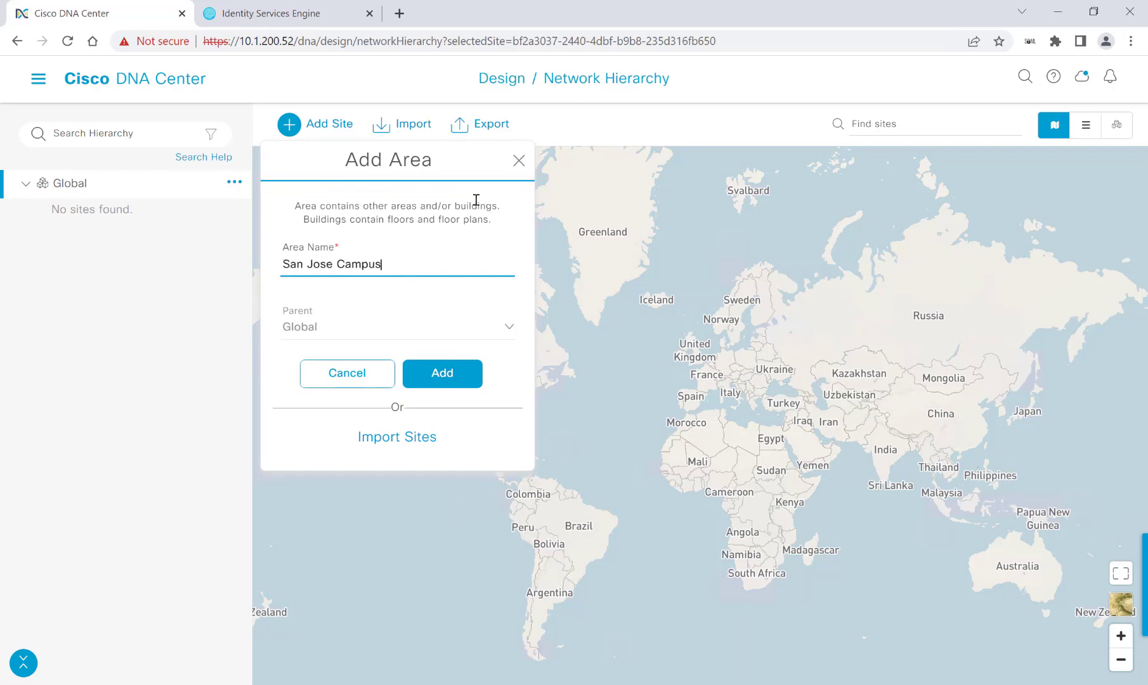
{"action": "left_click", "coordinate": [424, 379]}
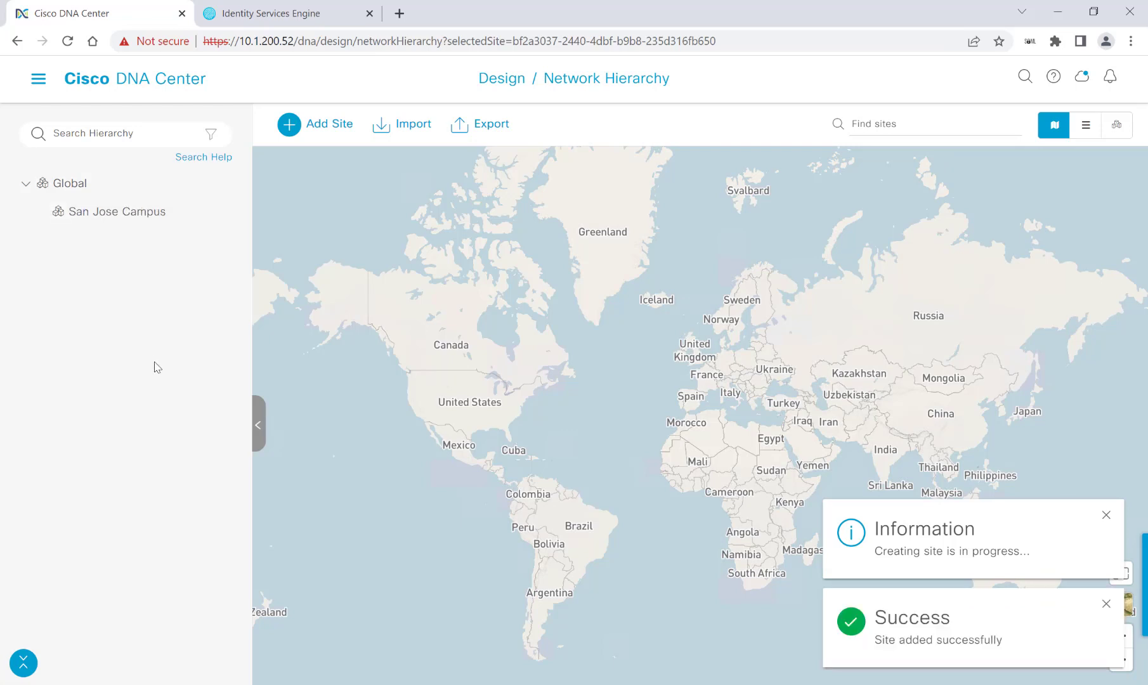
{"action": "left_click", "coordinate": [181, 208]}
{"action": "left_click", "coordinate": [234, 211]}
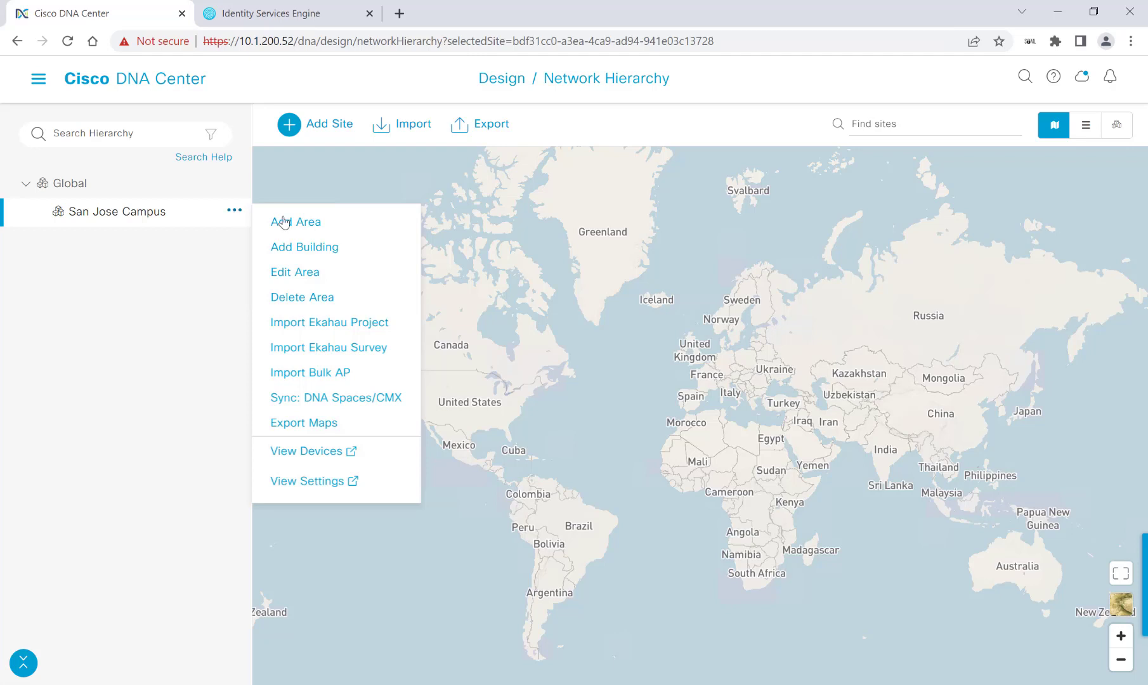
Create 'Building 4' at 275 East Tasman Drive under San Jose Campus and expand the area
{"action": "left_click", "coordinate": [306, 248]}
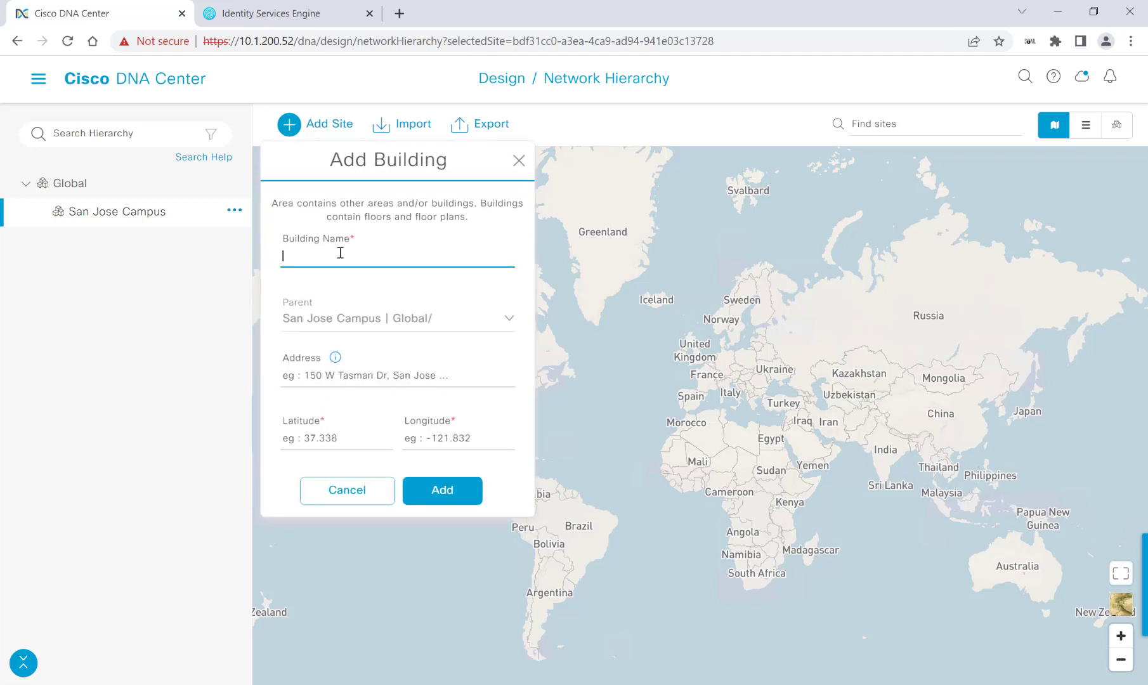
{"action": "type", "text": "Building 4"}
{"action": "left_click", "coordinate": [339, 374]}
{"action": "type", "text": "275 east tasman"}
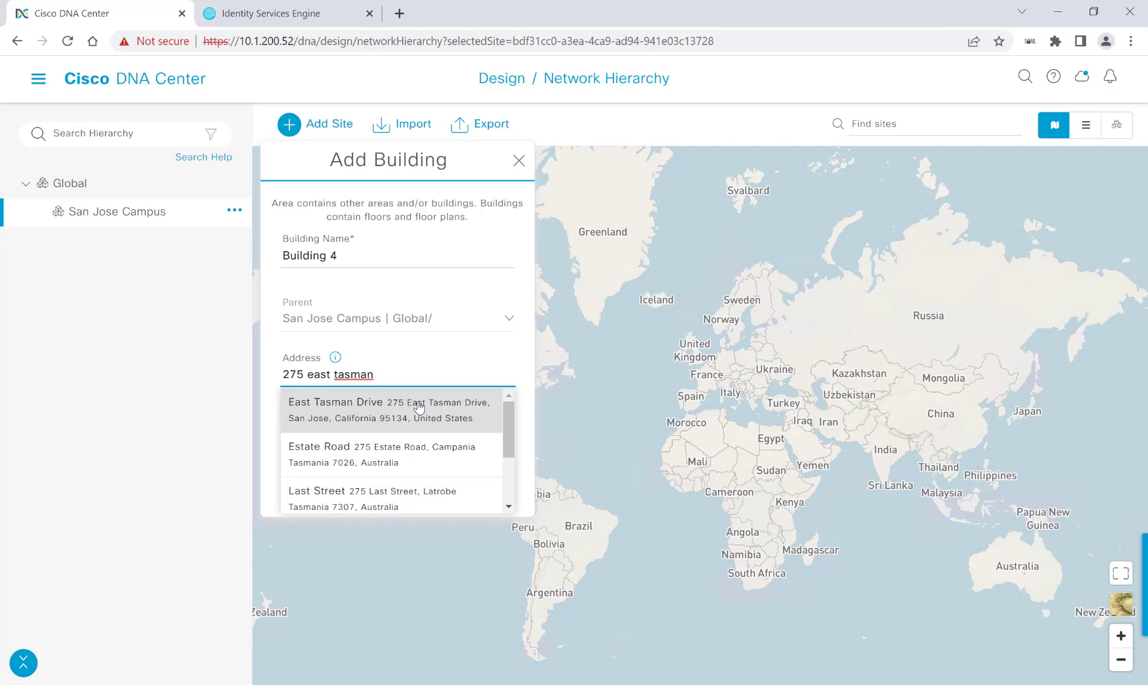
{"action": "left_click", "coordinate": [418, 408]}
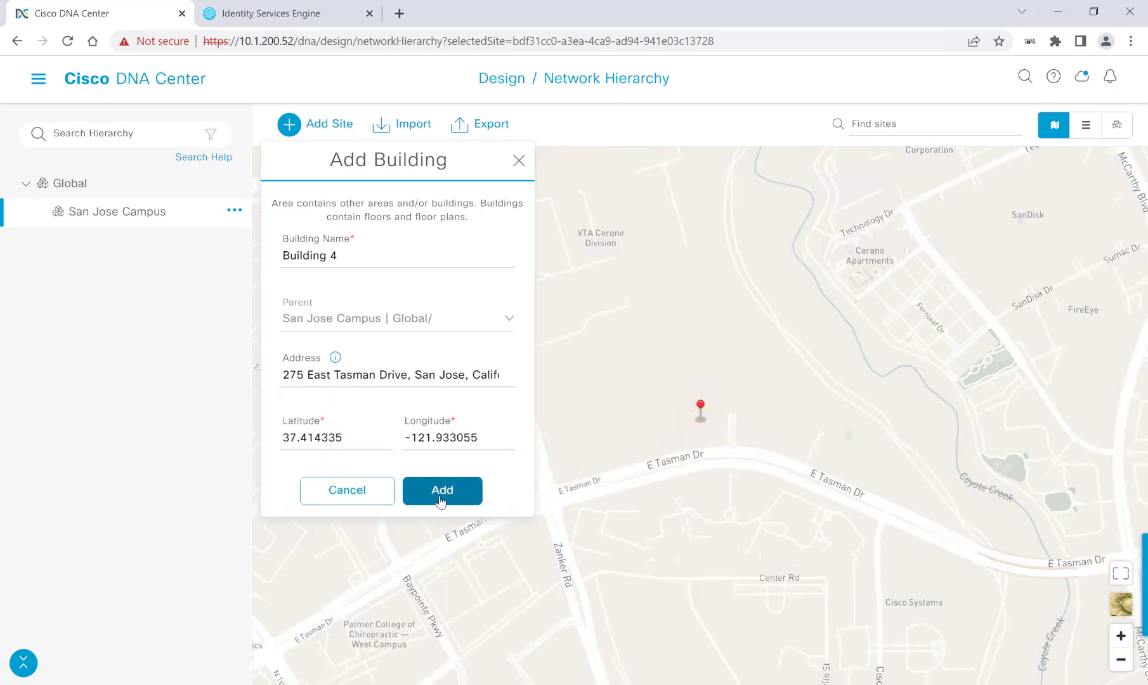
{"action": "left_click", "coordinate": [442, 498]}
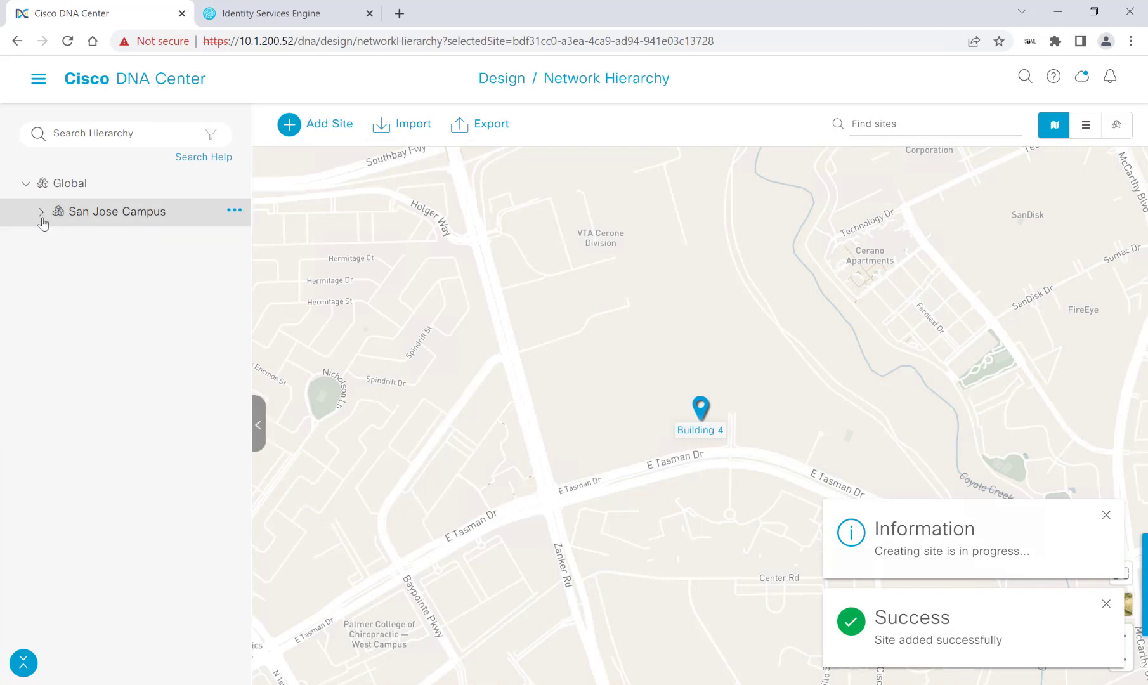
{"action": "left_click", "coordinate": [42, 216]}
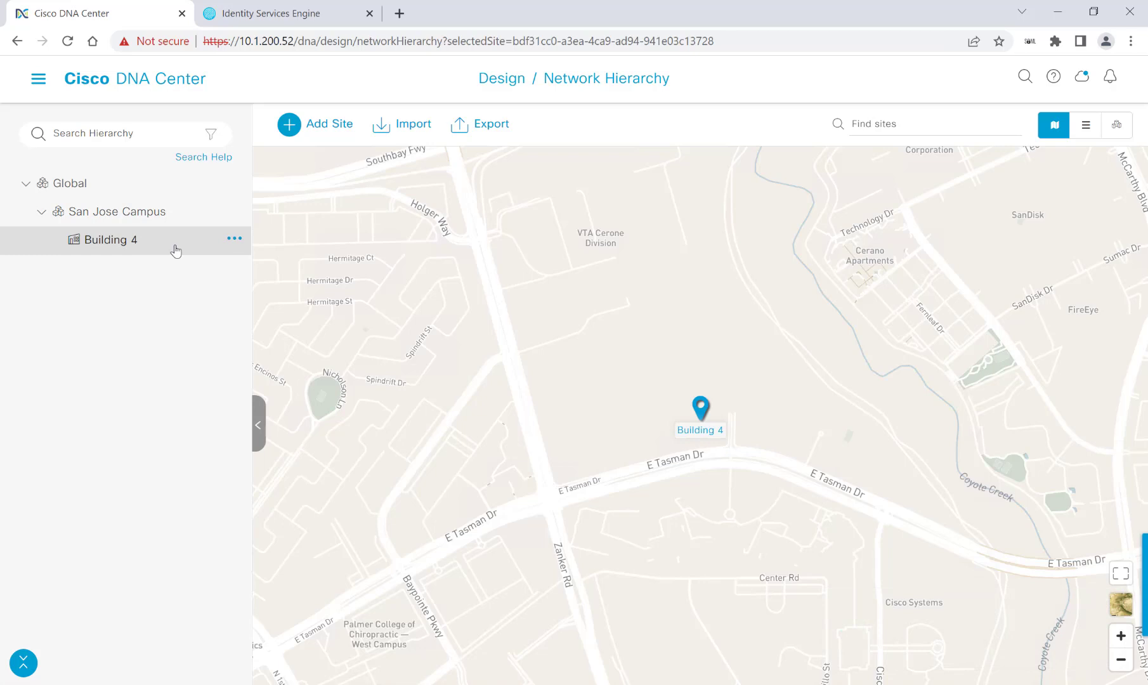
Add 'Floor 1' to Building 4 without a floor plan image
{"action": "left_click", "coordinate": [235, 239]}
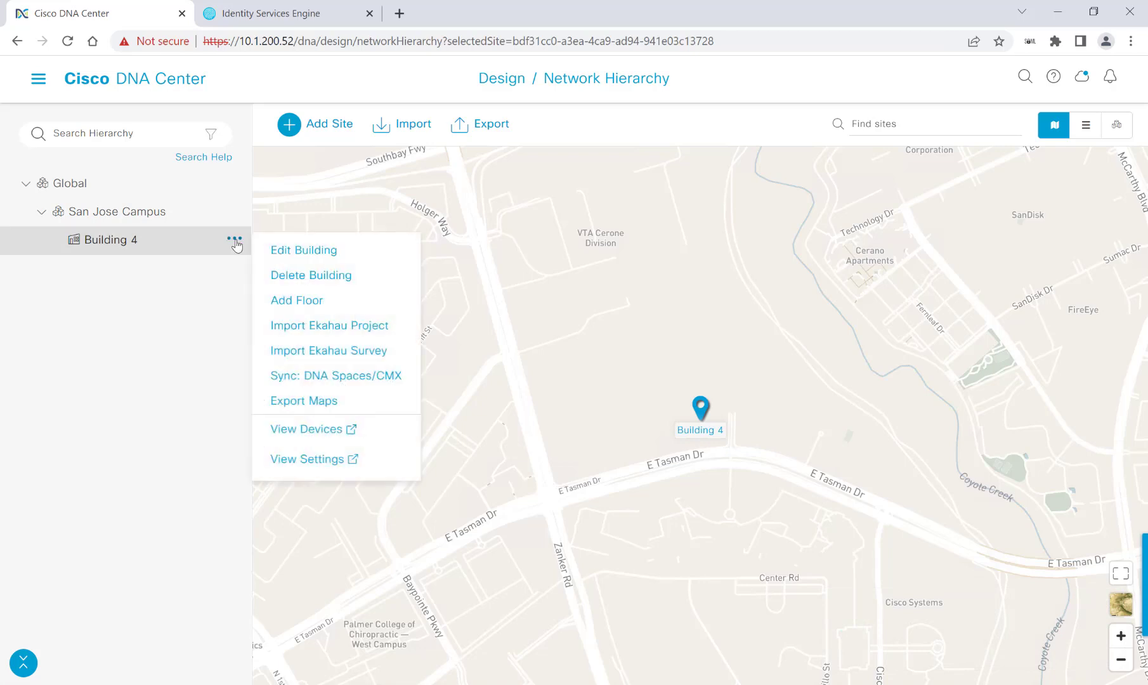
{"action": "left_click", "coordinate": [299, 303]}
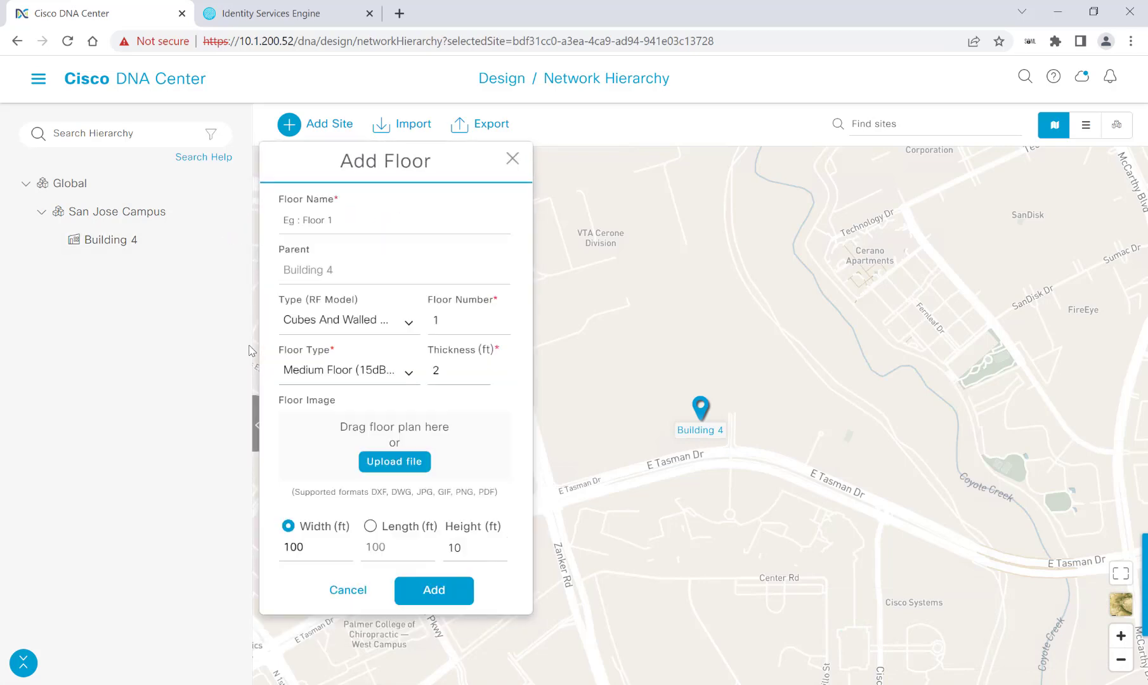
{"action": "left_click", "coordinate": [312, 223]}
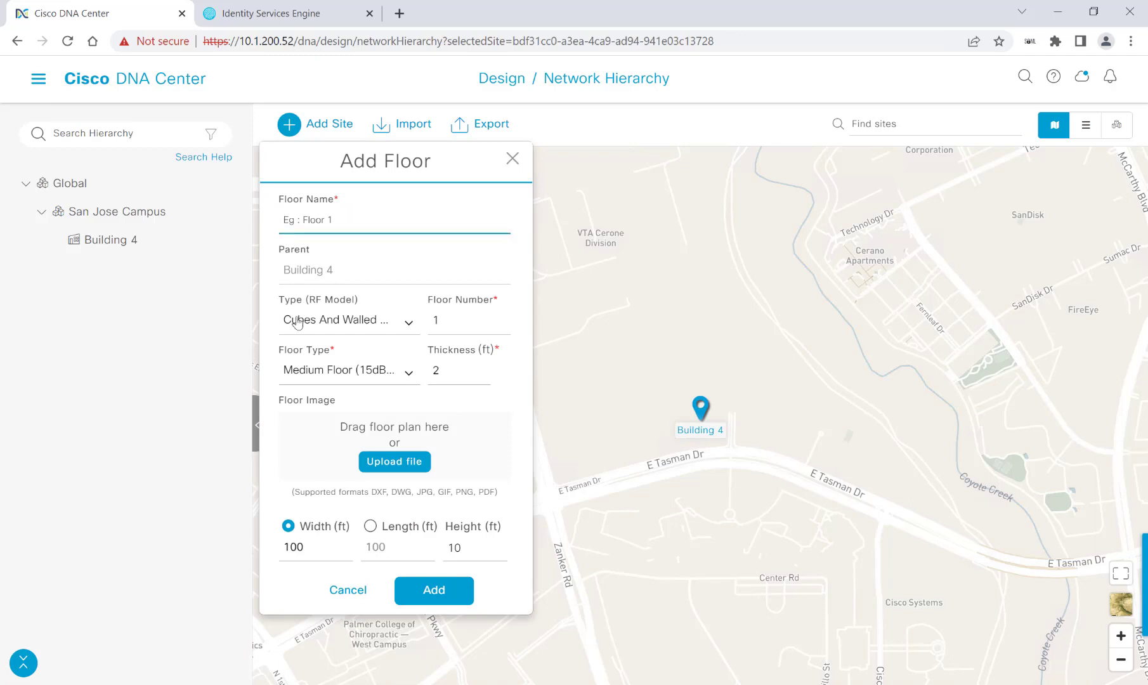
{"action": "type", "text": "Floor 1"}
{"action": "left_click", "coordinate": [434, 590]}
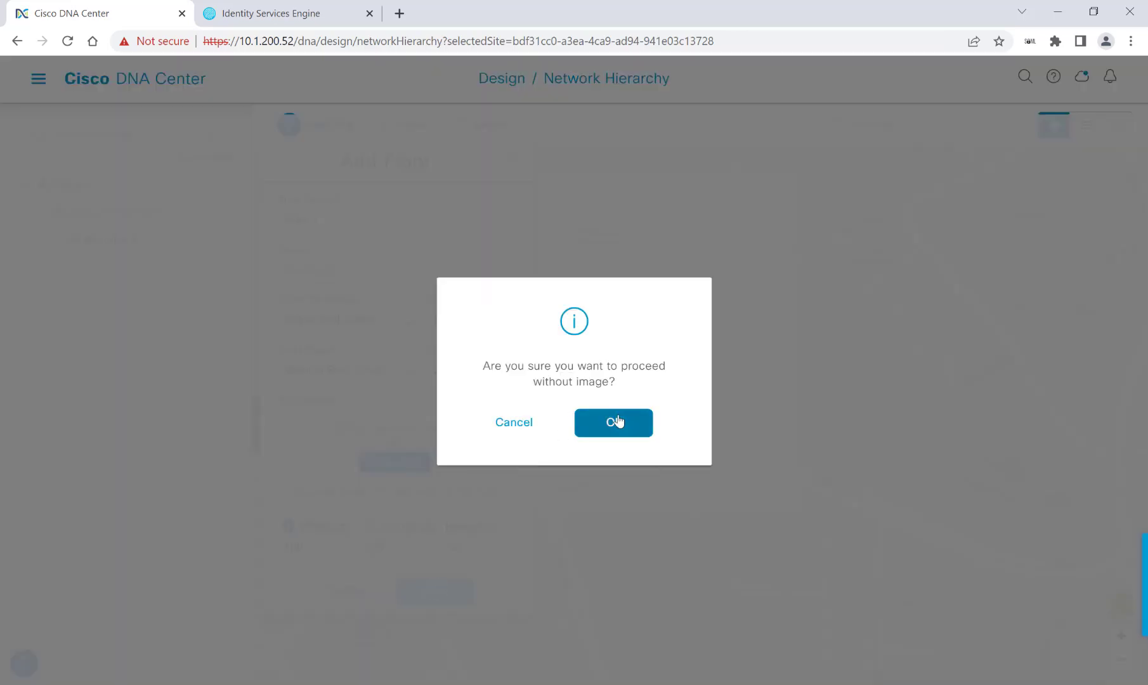
{"action": "left_click", "coordinate": [619, 423]}
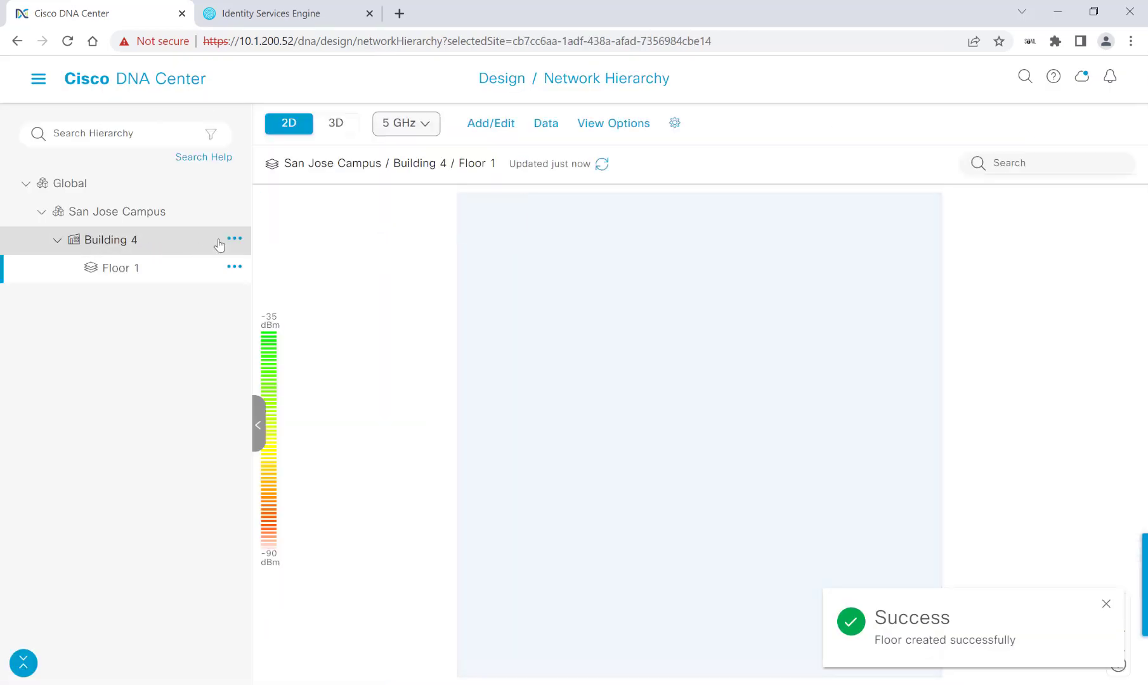
Add 'Floor 2' to Building 4, also without an image
{"action": "left_click", "coordinate": [234, 239]}
{"action": "left_click", "coordinate": [234, 240]}
{"action": "left_click", "coordinate": [234, 239]}
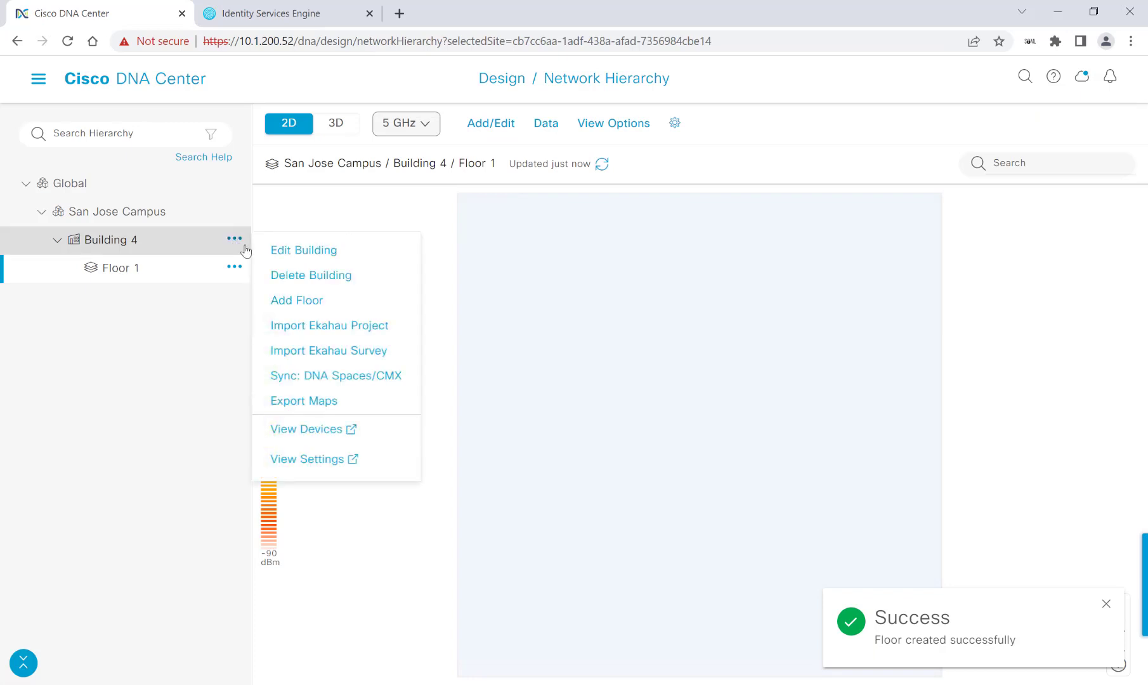
{"action": "left_click", "coordinate": [311, 302]}
{"action": "left_click", "coordinate": [343, 225]}
{"action": "type", "text": "Floor 2"}
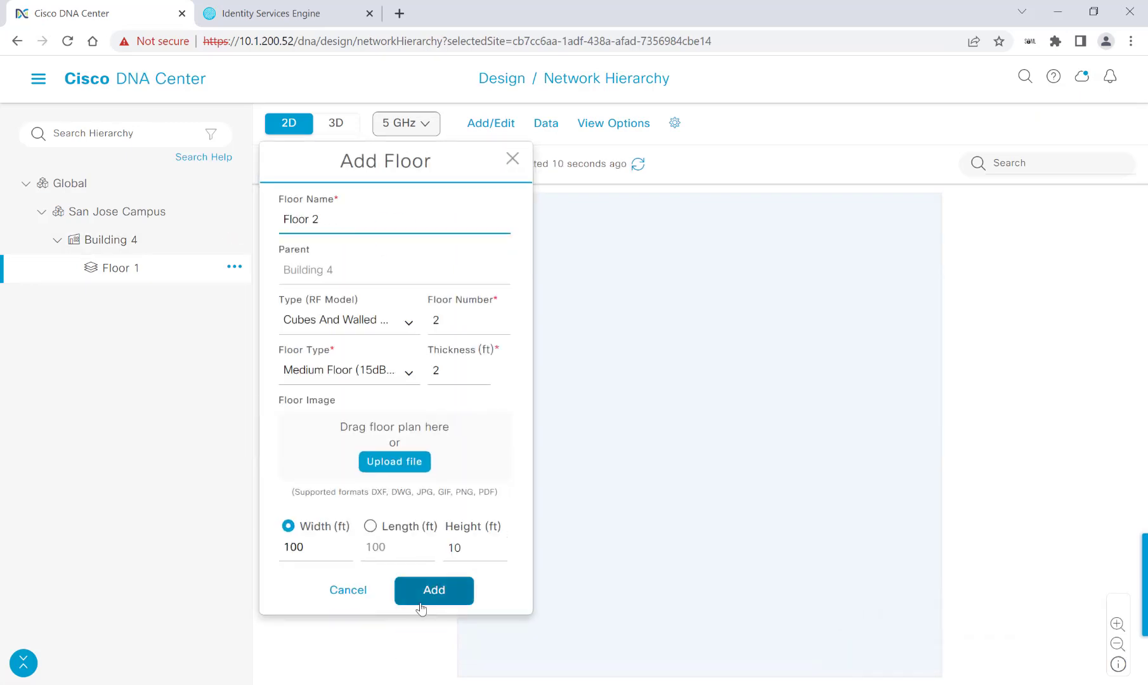
{"action": "left_click", "coordinate": [418, 598]}
{"action": "left_click", "coordinate": [613, 422]}
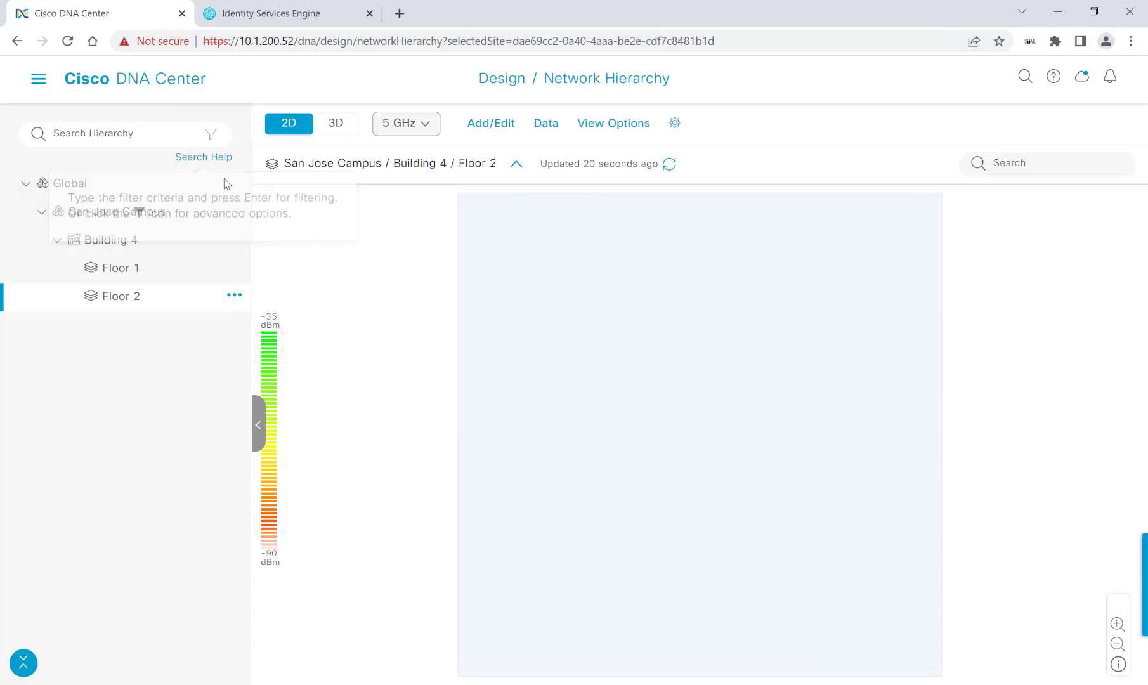
Create the areas 'Site 1' and 'Site 2' under Global
{"action": "left_click", "coordinate": [231, 184]}
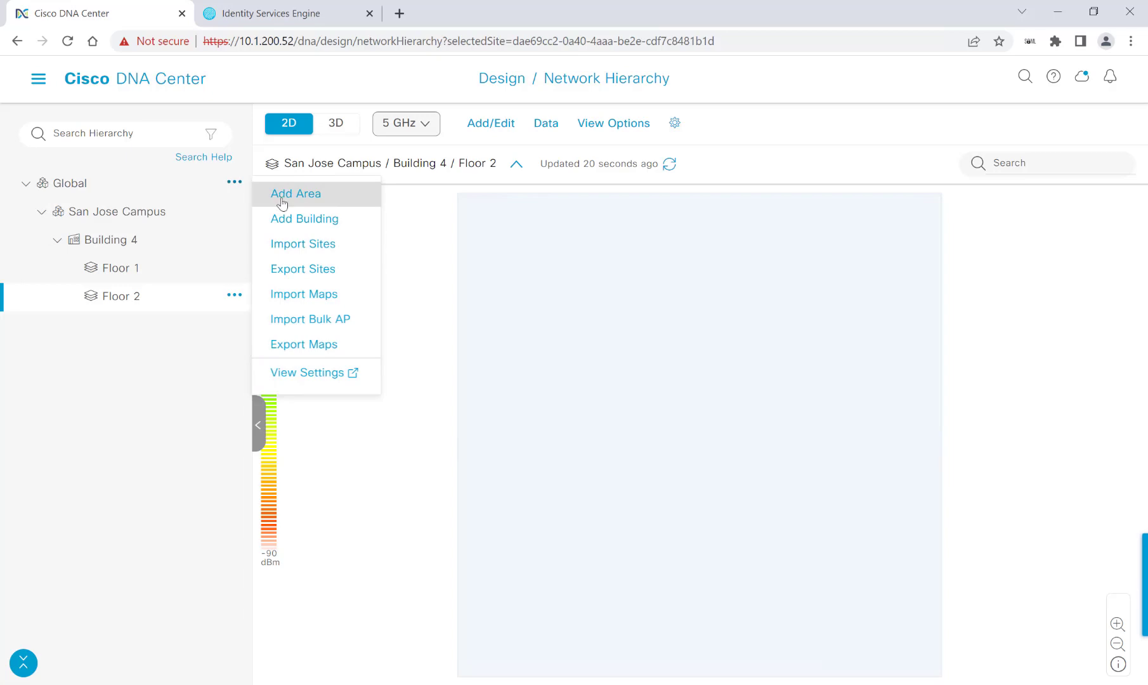
{"action": "left_click", "coordinate": [282, 202]}
{"action": "left_click", "coordinate": [234, 182]}
{"action": "left_click", "coordinate": [277, 192]}
{"action": "type", "text": "Site 1"}
{"action": "key", "text": "Return"}
{"action": "type", "text": "Site 2"}
{"action": "key", "text": "Return"}
Add a 'Data Center' building to Site 1 on McCarthy Blvd
{"action": "left_click", "coordinate": [233, 325]}
{"action": "left_click", "coordinate": [289, 358]}
{"action": "type", "text": "Data Center"}
{"action": "left_click", "coordinate": [409, 374]}
{"action": "type", "text": "560 mc"}
{"action": "left_click", "coordinate": [355, 406]}
{"action": "left_click", "coordinate": [442, 490]}
Add a 'Branch' building to Site 2 at 510 McCarthy Boulevard
{"action": "left_click", "coordinate": [233, 353]}
{"action": "left_click", "coordinate": [309, 387]}
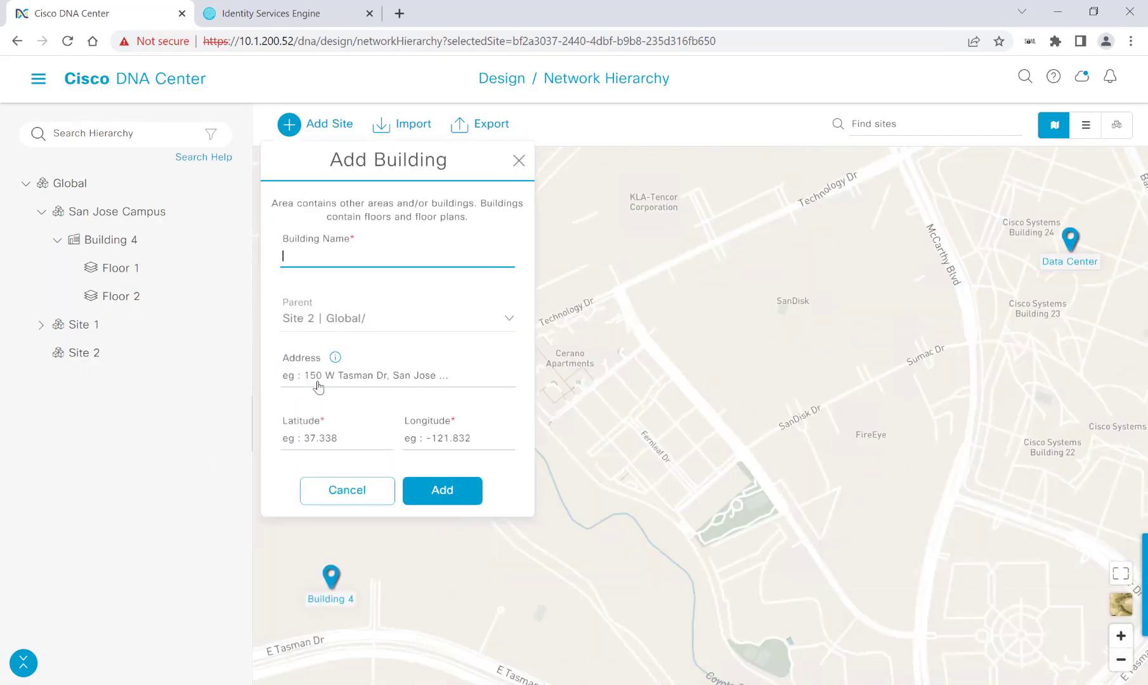
{"action": "left_click", "coordinate": [286, 256]}
{"action": "type", "text": "Branch"}
{"action": "left_click", "coordinate": [317, 379]}
{"action": "type", "text": "510 mccarthy b"}
{"action": "left_click", "coordinate": [342, 405]}
{"action": "left_click", "coordinate": [458, 492]}
{"action": "left_click", "coordinate": [42, 324]}
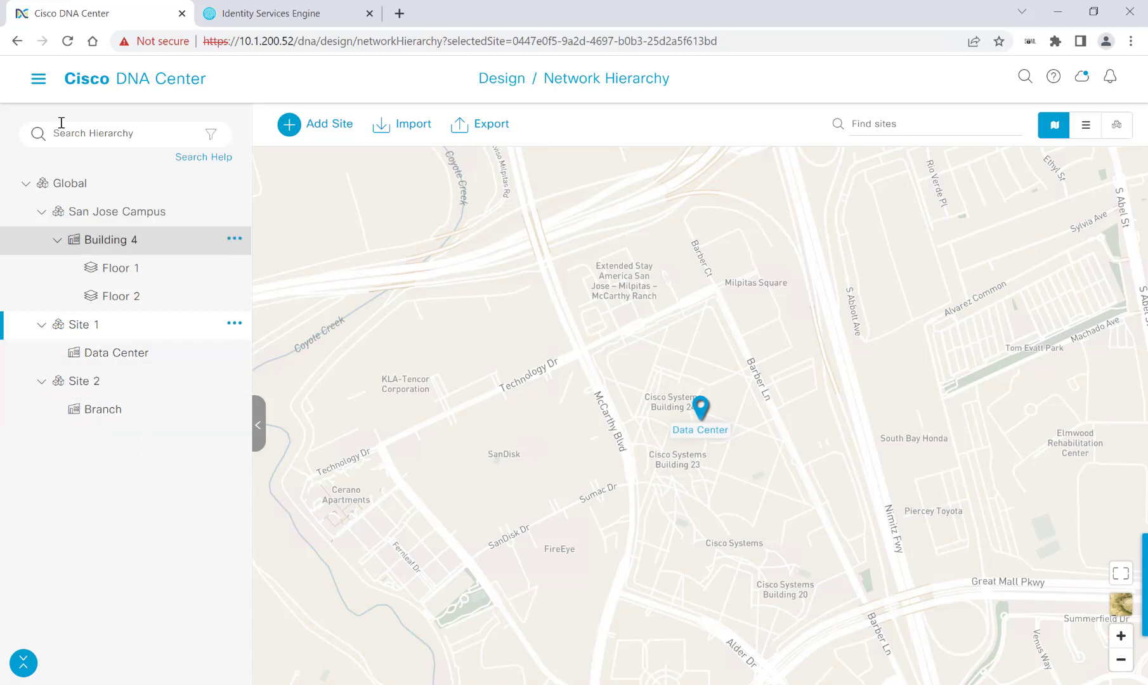
Go to Design > Network Settings and show the empty IP Address Pools list
{"action": "left_click", "coordinate": [39, 78]}
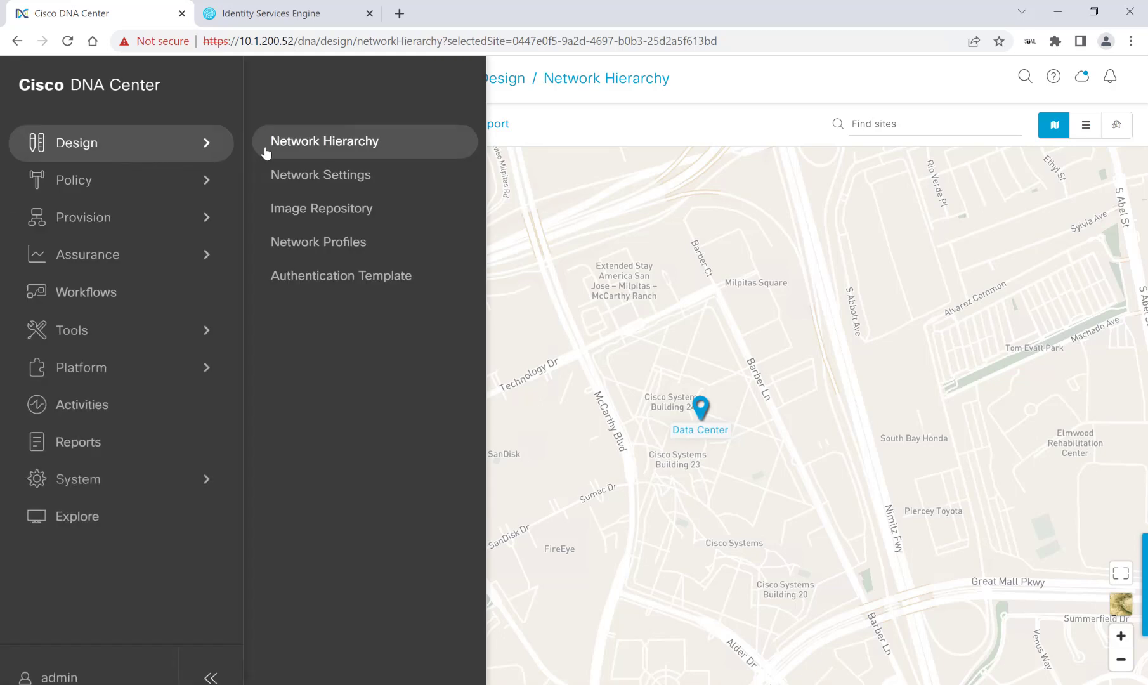
{"action": "left_click", "coordinate": [298, 175]}
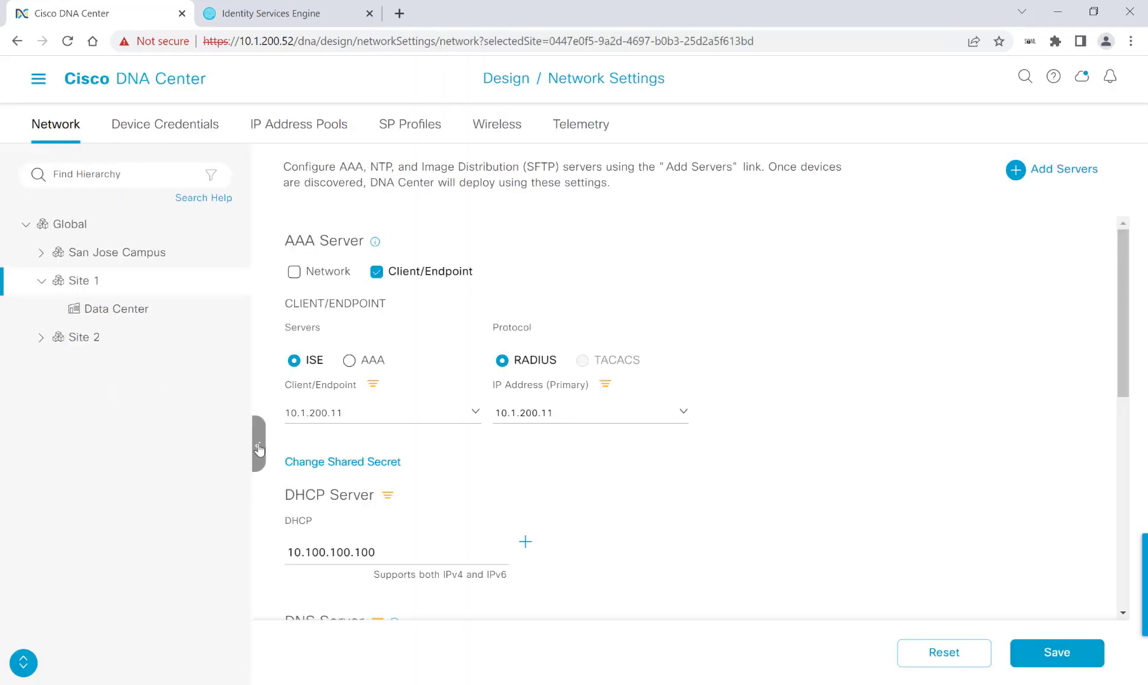
{"action": "left_click", "coordinate": [295, 125]}
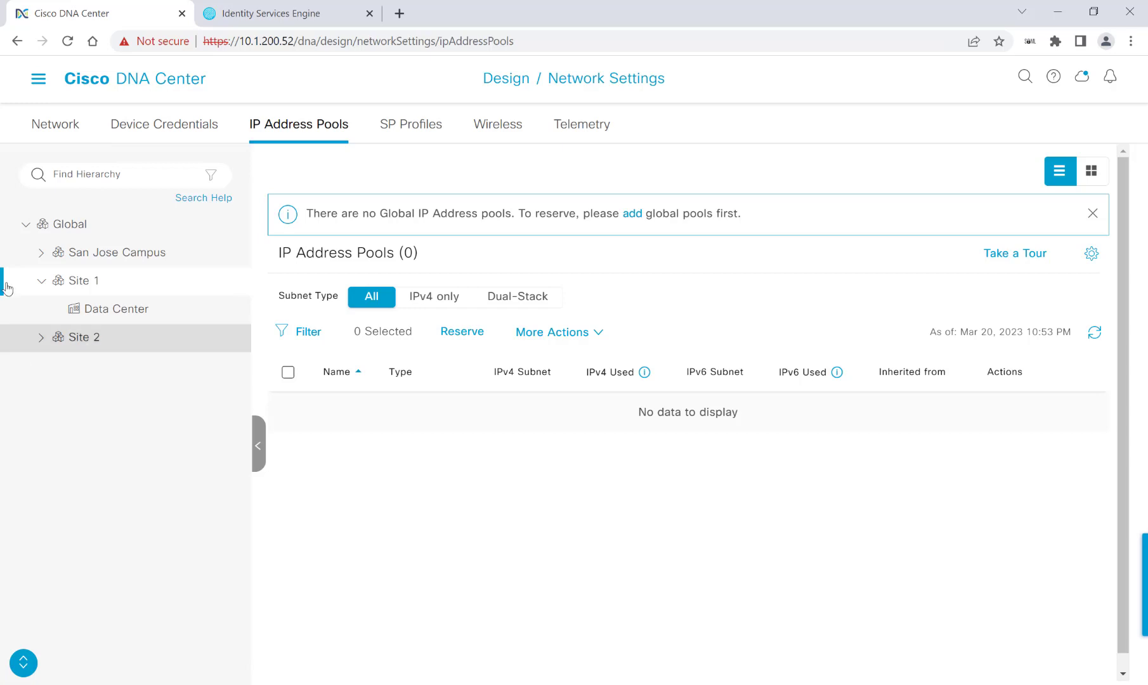
Save a global pool 'Corporate' with subnet 10.1.0.0 and prefix /16
{"action": "left_click", "coordinate": [65, 226]}
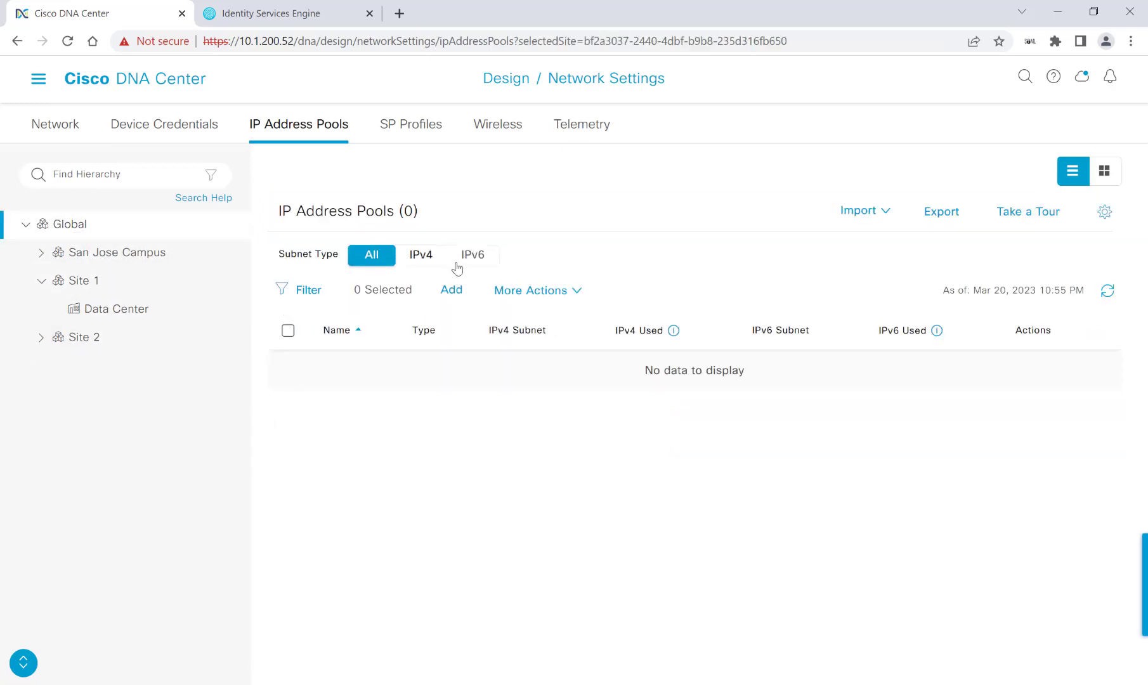
{"action": "left_click", "coordinate": [452, 291]}
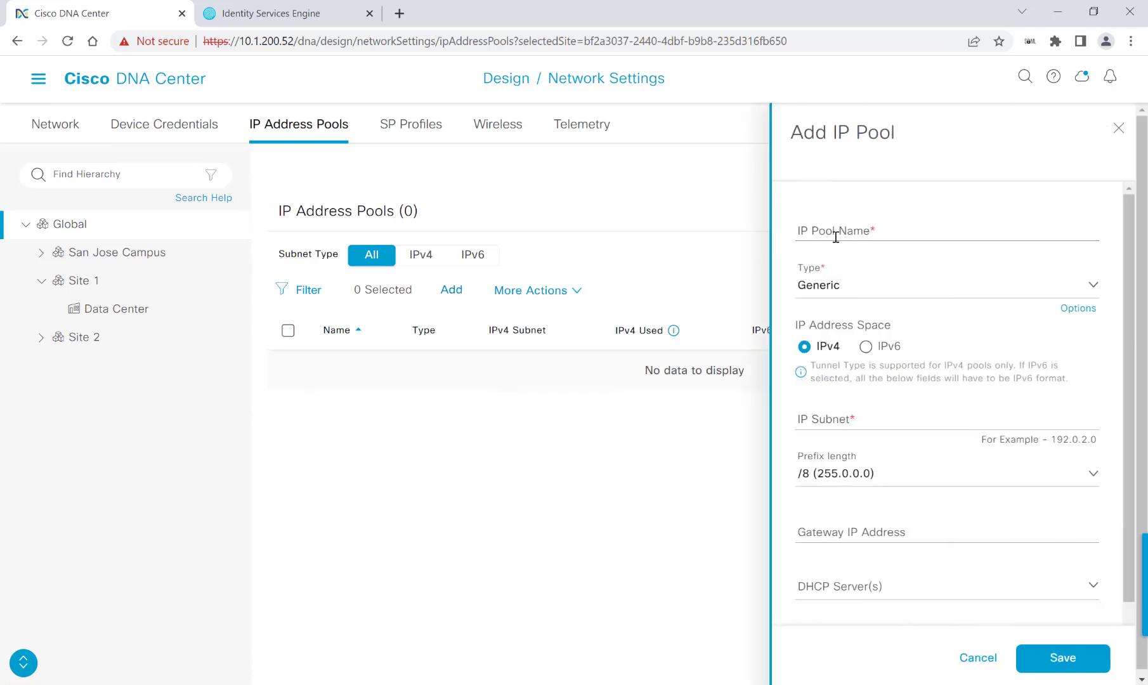
{"action": "left_click", "coordinate": [836, 234]}
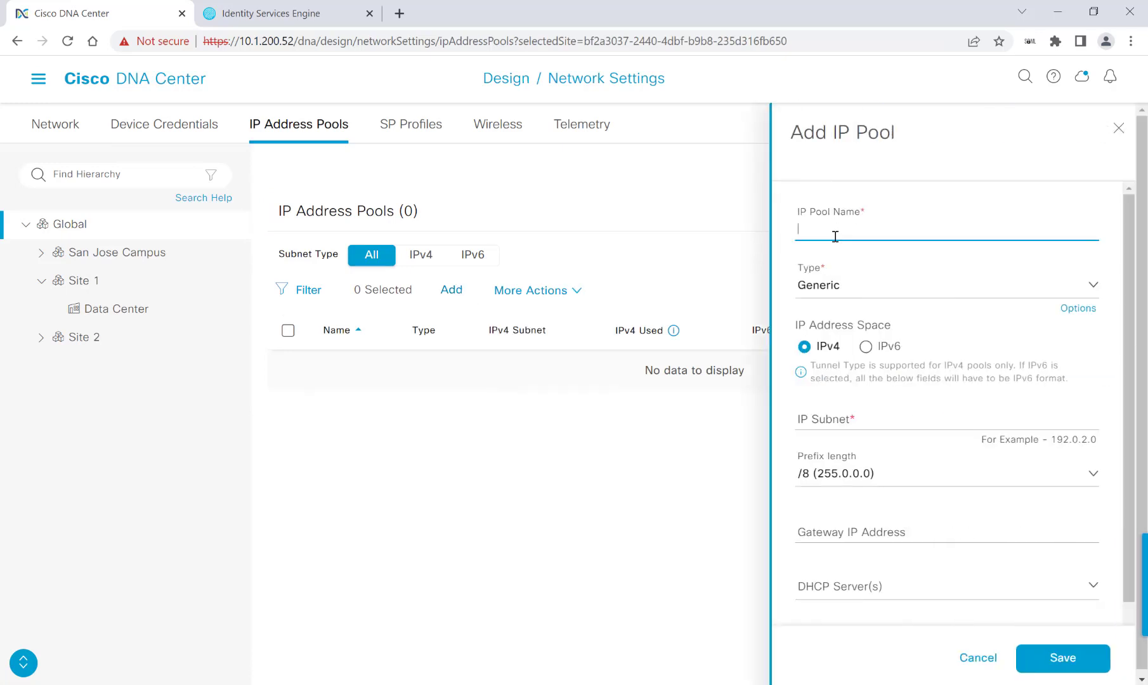
{"action": "type", "text": "Corporate"}
{"action": "left_click", "coordinate": [858, 417]}
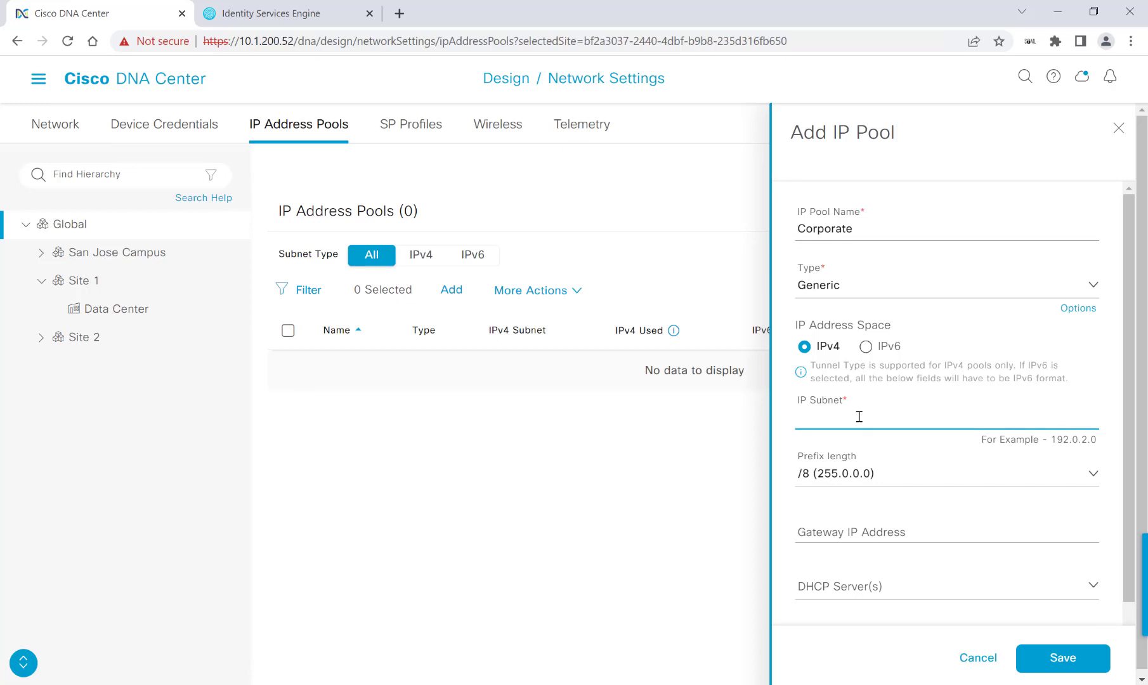
{"action": "type", "text": "10.1."}
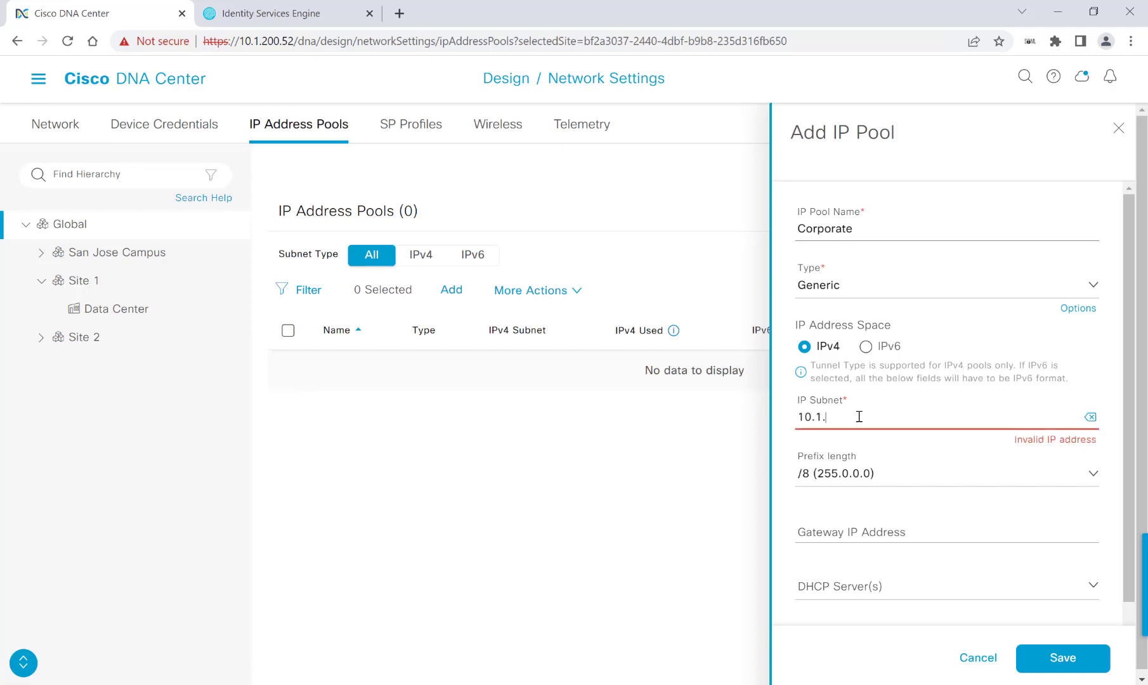
{"action": "type", "text": "0.0"}
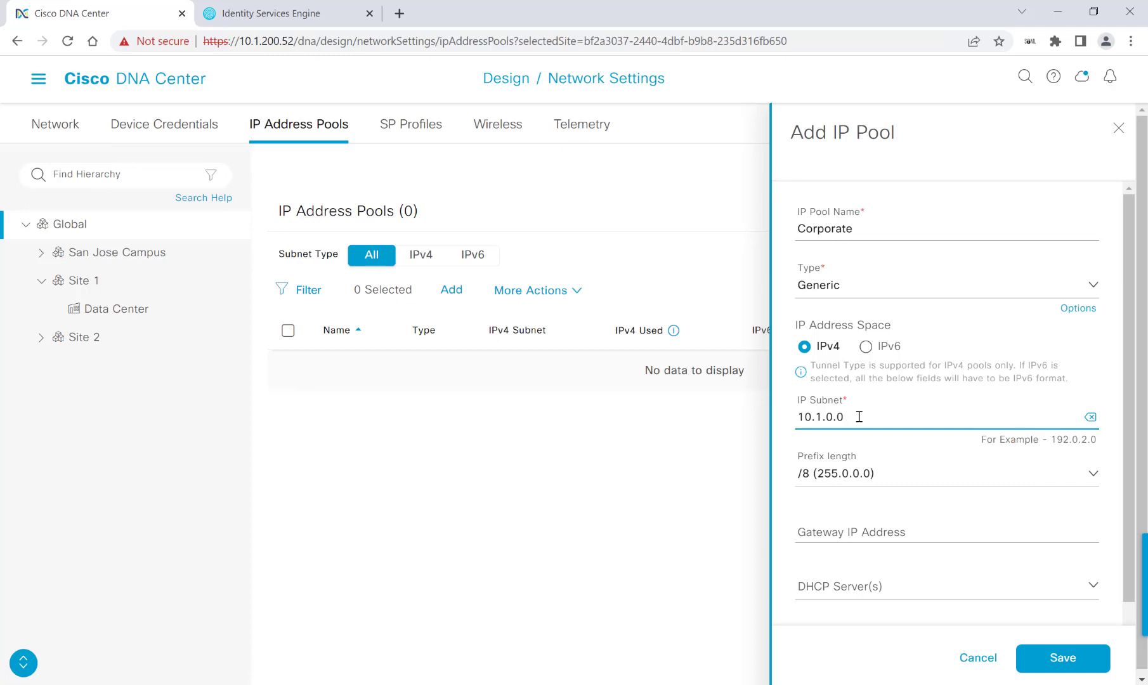
{"action": "left_click", "coordinate": [885, 476]}
{"action": "scroll", "coordinate": [945, 444], "scroll_direction": "down", "scroll_amount": 2}
{"action": "scroll", "coordinate": [936, 499], "scroll_direction": "down", "scroll_amount": 3}
{"action": "scroll", "coordinate": [936, 499], "scroll_direction": "down", "scroll_amount": 1}
{"action": "left_click", "coordinate": [875, 441]}
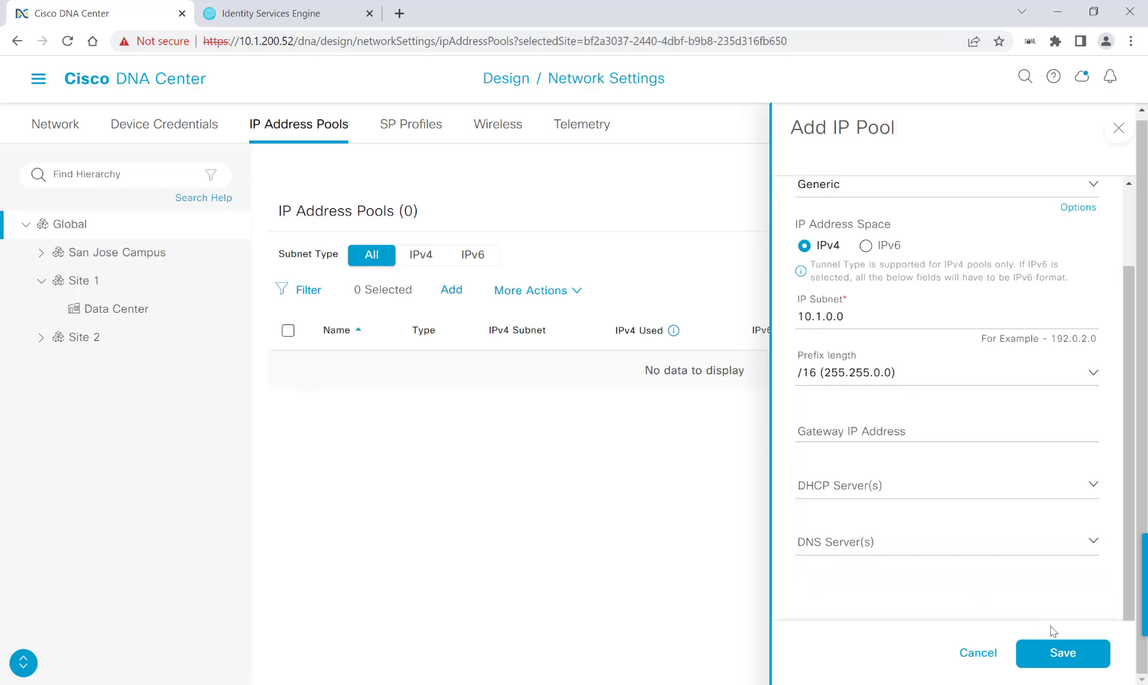
{"action": "left_click", "coordinate": [1065, 660]}
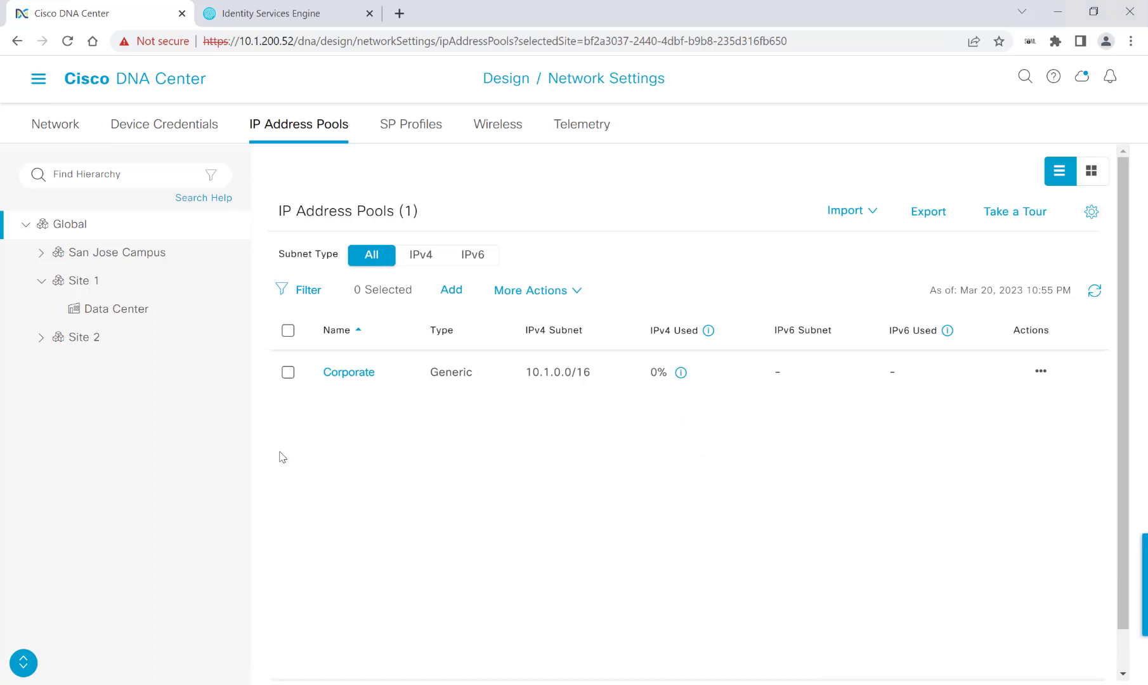
Add the Guest and IOT global pools, correcting IOT's duplicate subnet
{"action": "left_click", "coordinate": [452, 290]}
{"action": "left_click", "coordinate": [845, 233]}
{"action": "type", "text": "Guest"}
{"action": "left_click", "coordinate": [878, 420]}
{"action": "type", "text": "10.3.0.0"}
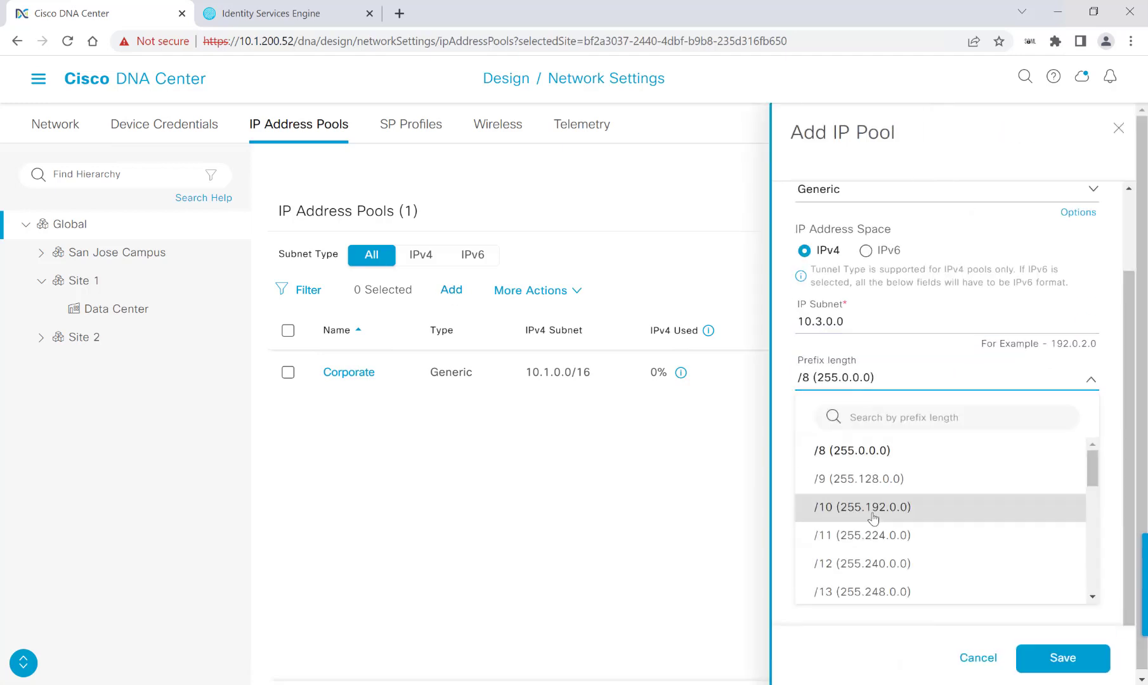
{"action": "left_click", "coordinate": [946, 511]}
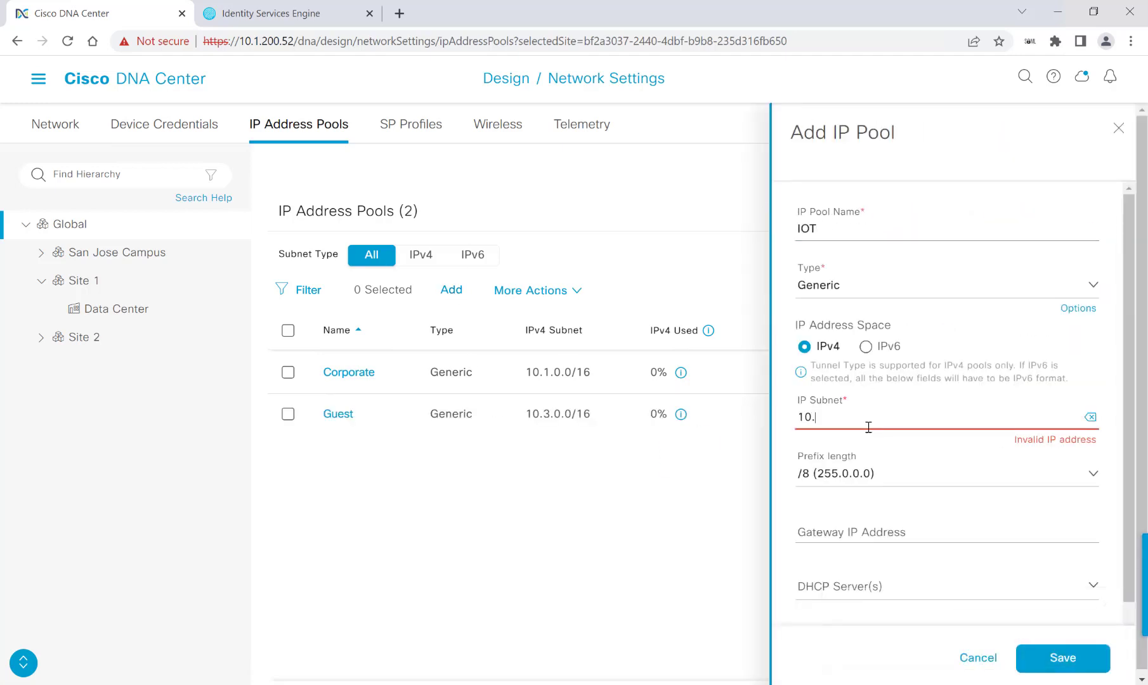
{"action": "type", "text": "3.0.0"}
{"action": "left_click", "coordinate": [1063, 658]}
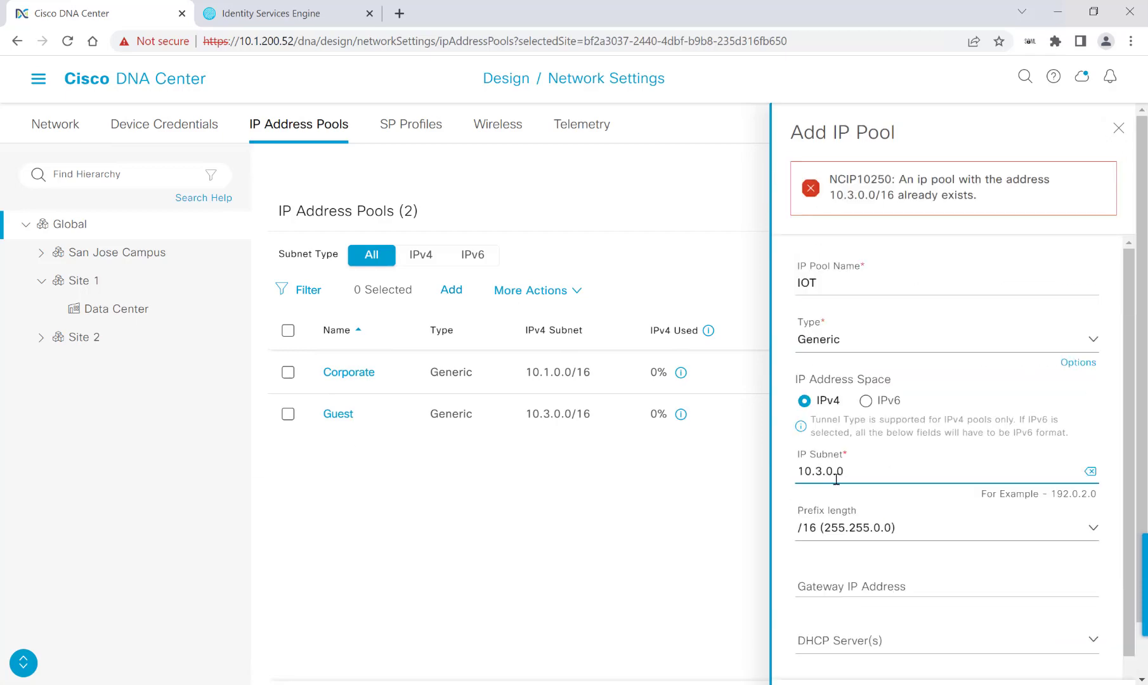
{"action": "key", "text": "BackSpace"}
{"action": "type", "text": "2"}
{"action": "left_click", "coordinate": [1063, 658]}
Enter the SJC04Lab pool with subnet 10.10.0.0 and choose its prefix length
{"action": "left_click", "coordinate": [830, 228]}
{"action": "type", "text": "SJC04Lab"}
{"action": "left_click", "coordinate": [874, 416]}
{"action": "type", "text": "10.10.0.0"}
{"action": "left_click", "coordinate": [889, 528]}
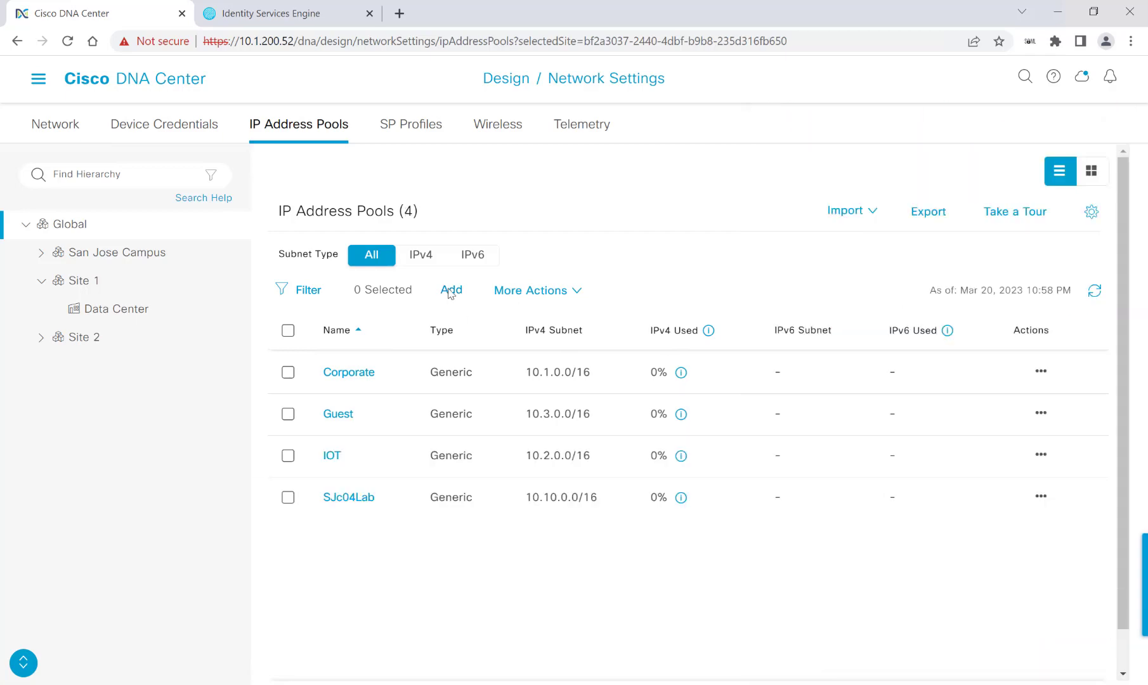
Add the global pool GLOBAL_L3_Handoff with subnet 10.4.0.0/16
{"action": "left_click", "coordinate": [451, 289]}
{"action": "left_click", "coordinate": [844, 228]}
{"action": "type", "text": "GLOBAL_L"}
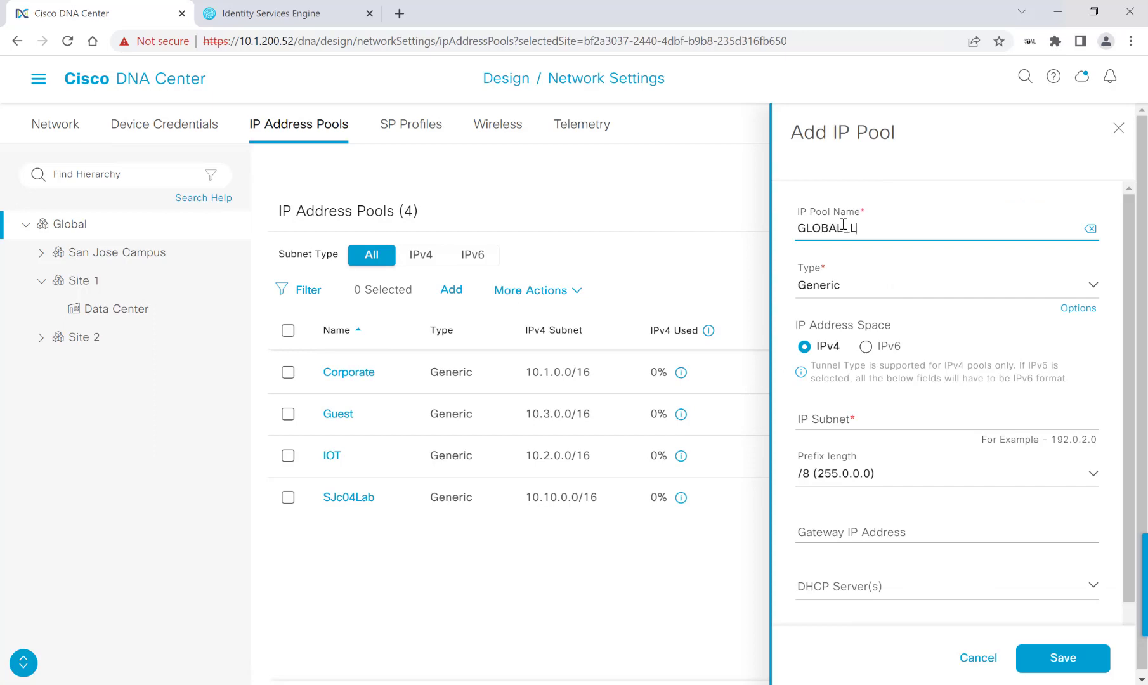
{"action": "type", "text": "3_Handoff"}
{"action": "left_click", "coordinate": [874, 419]}
{"action": "type", "text": "10.4.0.0"}
{"action": "left_click", "coordinate": [945, 474]}
{"action": "left_click", "coordinate": [871, 441]}
{"action": "left_click", "coordinate": [1063, 658]}
Add the global pool GLOBALv4 with subnet 172.16.0.0/16
{"action": "left_click", "coordinate": [451, 289]}
{"action": "left_click", "coordinate": [986, 222]}
{"action": "type", "text": "GLOBALv4"}
{"action": "left_click", "coordinate": [815, 416]}
{"action": "type", "text": "172.16.0.0"}
{"action": "left_click", "coordinate": [861, 474]}
{"action": "type", "text": "16"}
{"action": "left_click", "coordinate": [852, 468]}
{"action": "left_click", "coordinate": [1063, 657]}
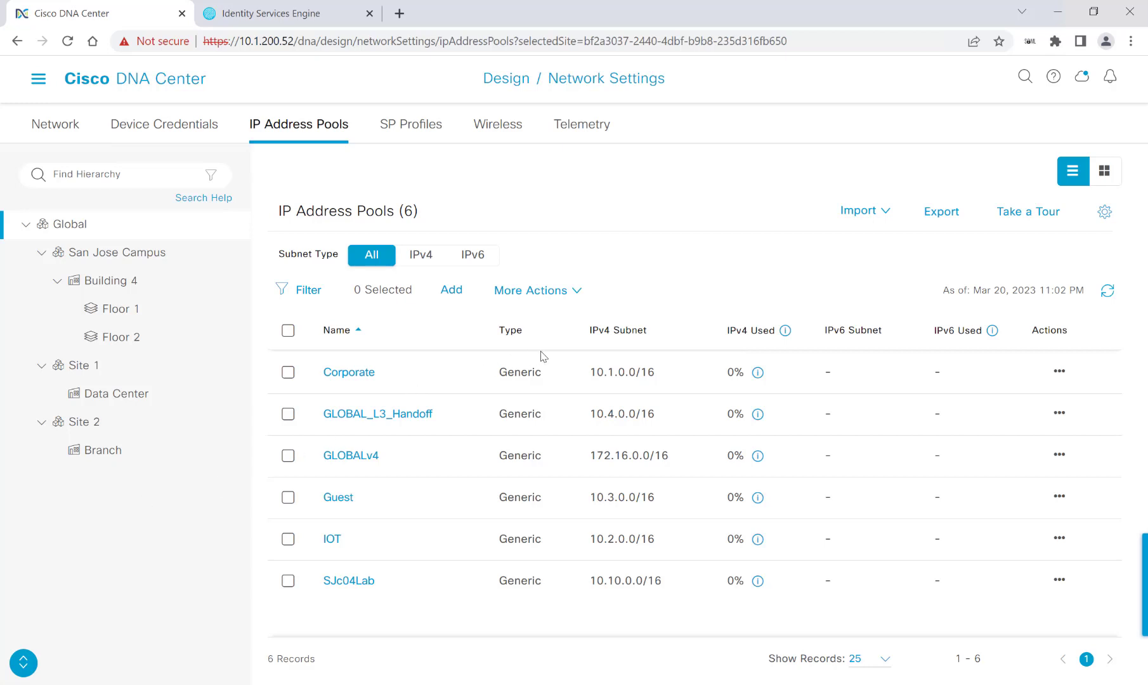
Begin a reservation for Building 4 named B4-AP, drawing from the GLOBALv4 pool
{"action": "left_click", "coordinate": [99, 288]}
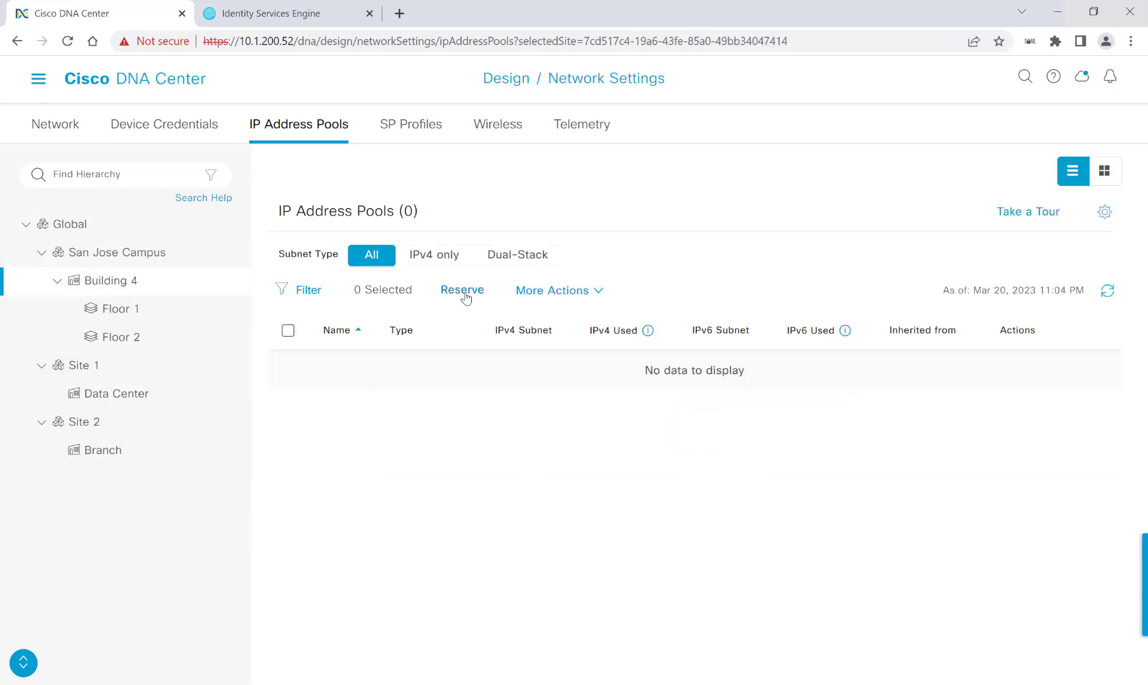
{"action": "left_click", "coordinate": [463, 290]}
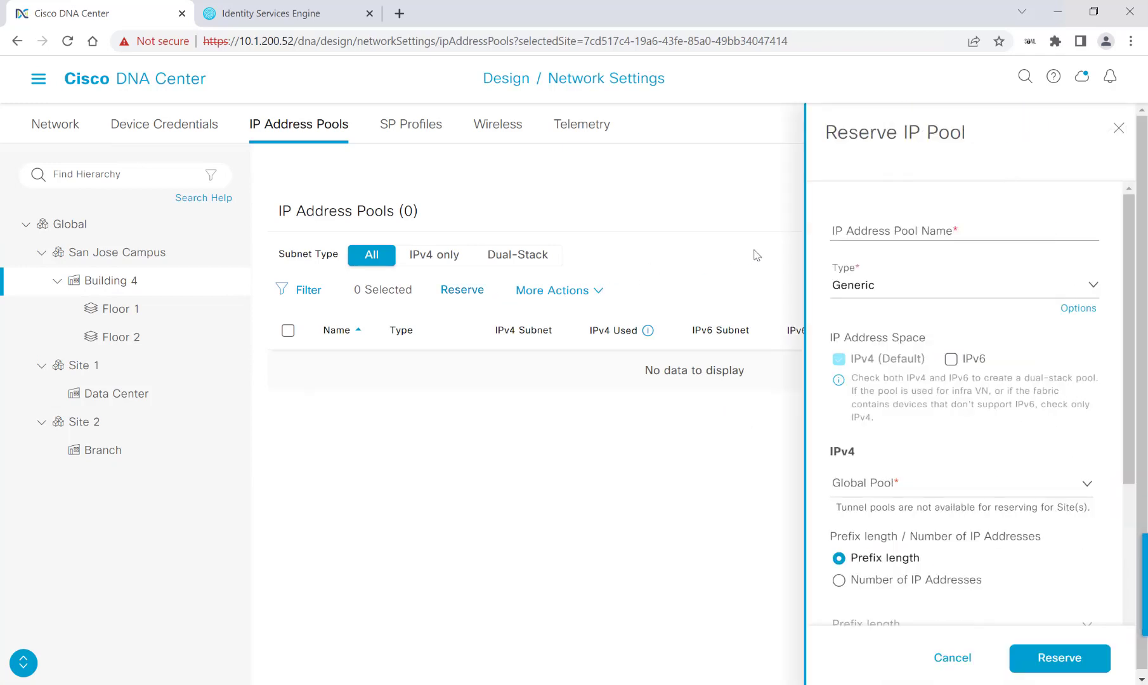
{"action": "left_click", "coordinate": [890, 230]}
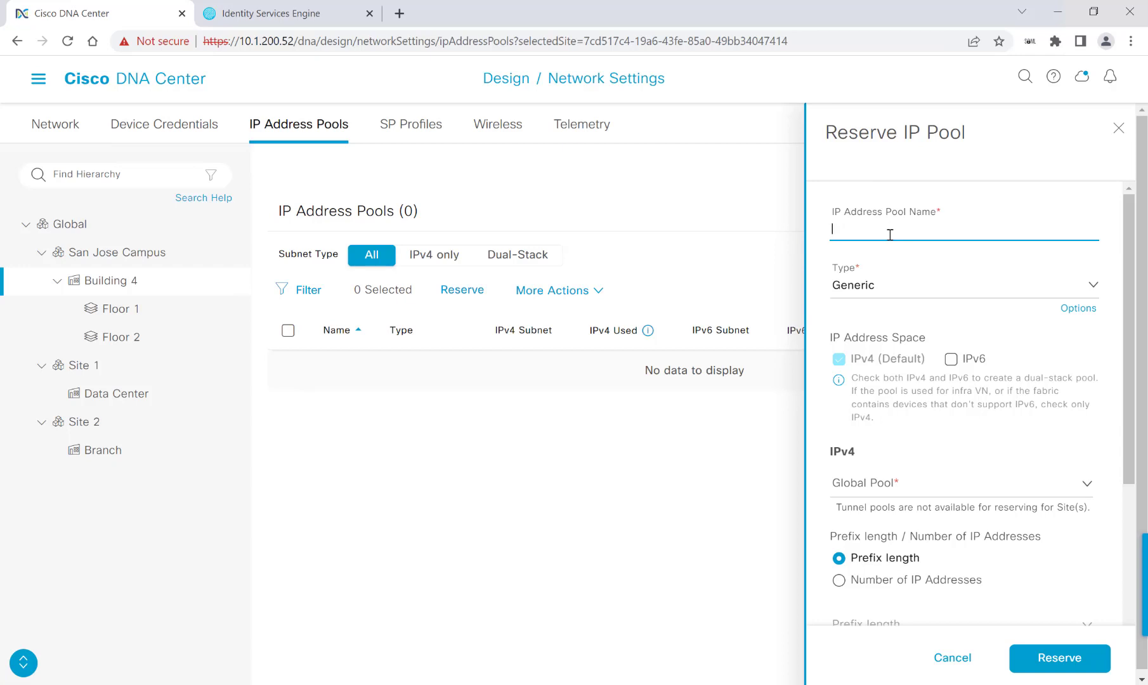
{"action": "type", "text": "B4-AP"}
{"action": "scroll", "coordinate": [919, 334], "scroll_direction": "down", "scroll_amount": 2}
{"action": "left_click", "coordinate": [911, 322]}
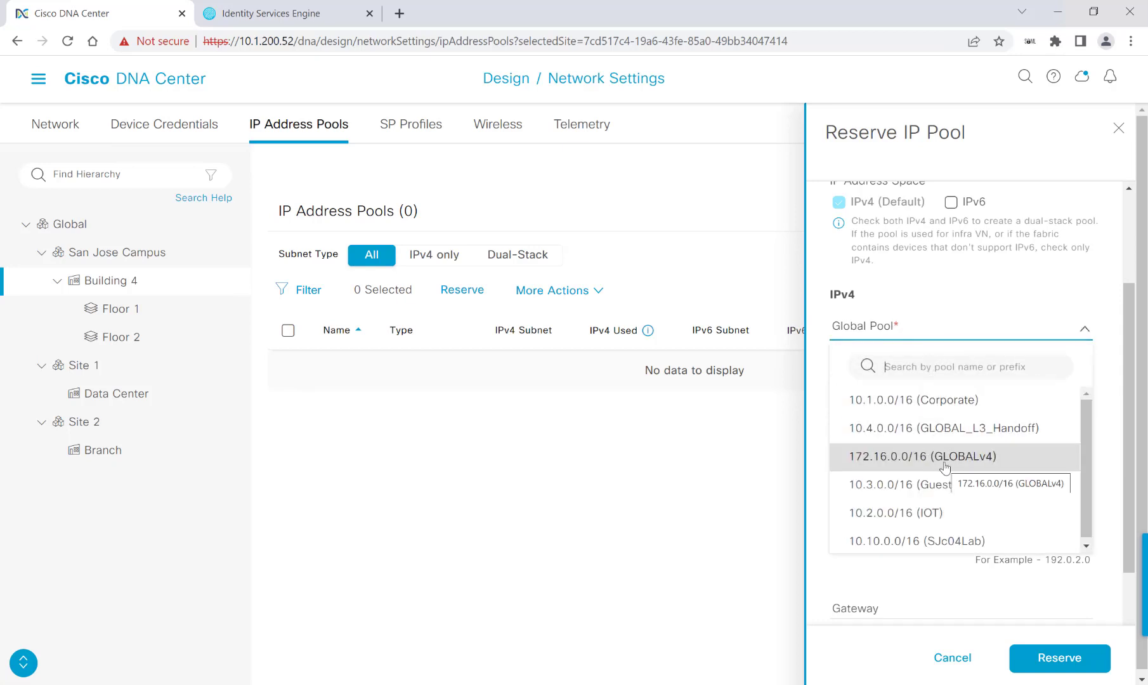
{"action": "left_click", "coordinate": [945, 467]}
Set the B4-AP prefix to /24 with subnet 172.16.4.0 and reserve it
{"action": "scroll", "coordinate": [927, 422], "scroll_direction": "down", "scroll_amount": 1}
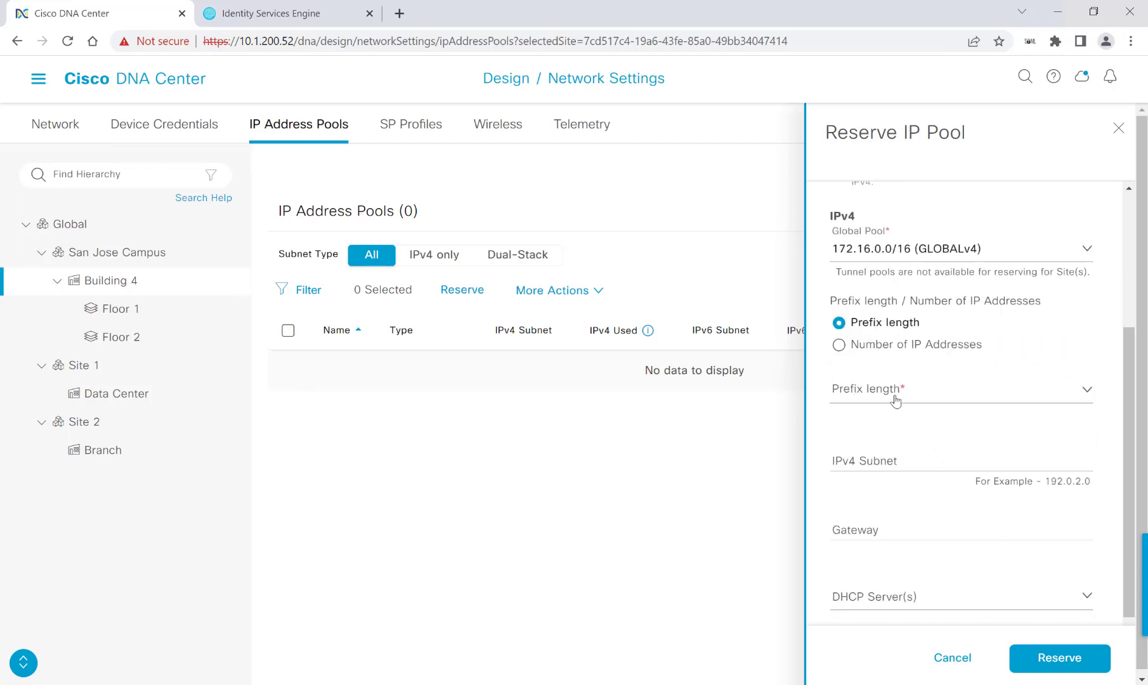
{"action": "left_click", "coordinate": [897, 398]}
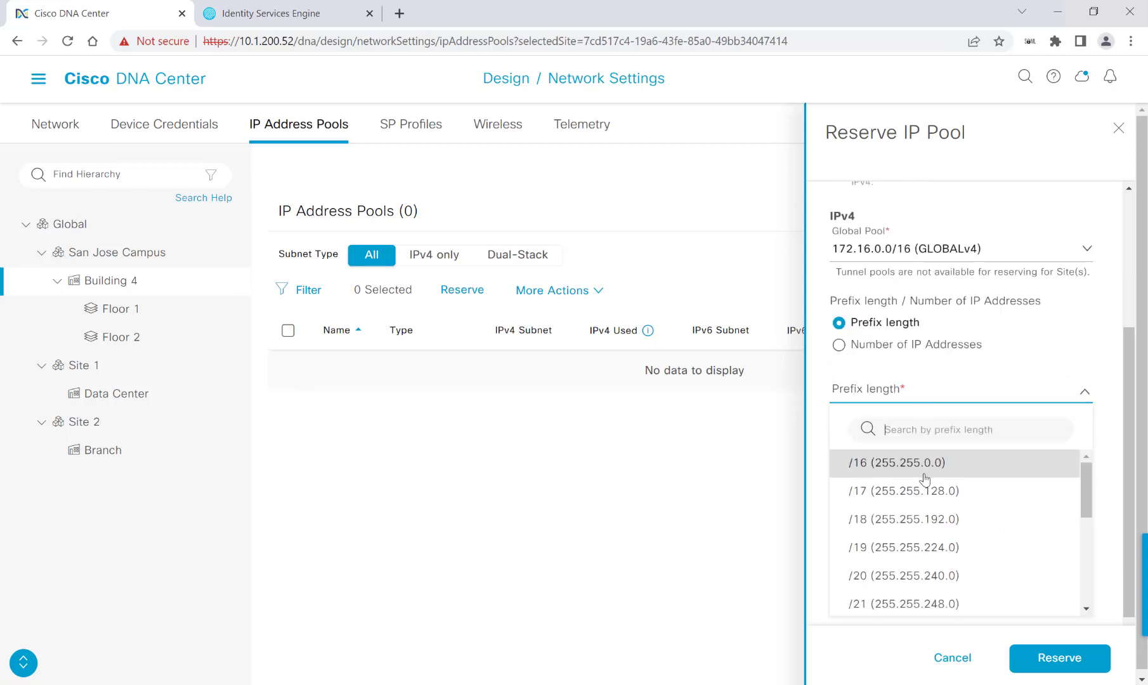
{"action": "scroll", "coordinate": [923, 479], "scroll_direction": "down", "scroll_amount": 4}
{"action": "scroll", "coordinate": [910, 497], "scroll_direction": "up", "scroll_amount": 3}
{"action": "left_click", "coordinate": [910, 506]}
{"action": "left_click", "coordinate": [875, 385]}
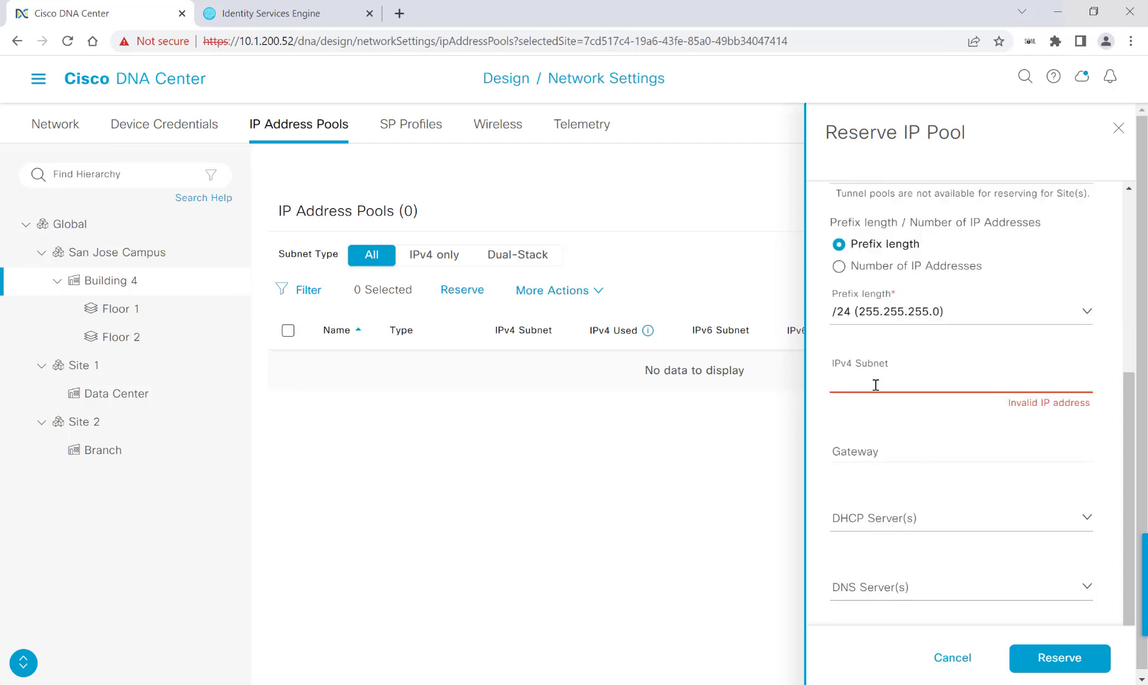
{"action": "type", "text": "172.16.4.0"}
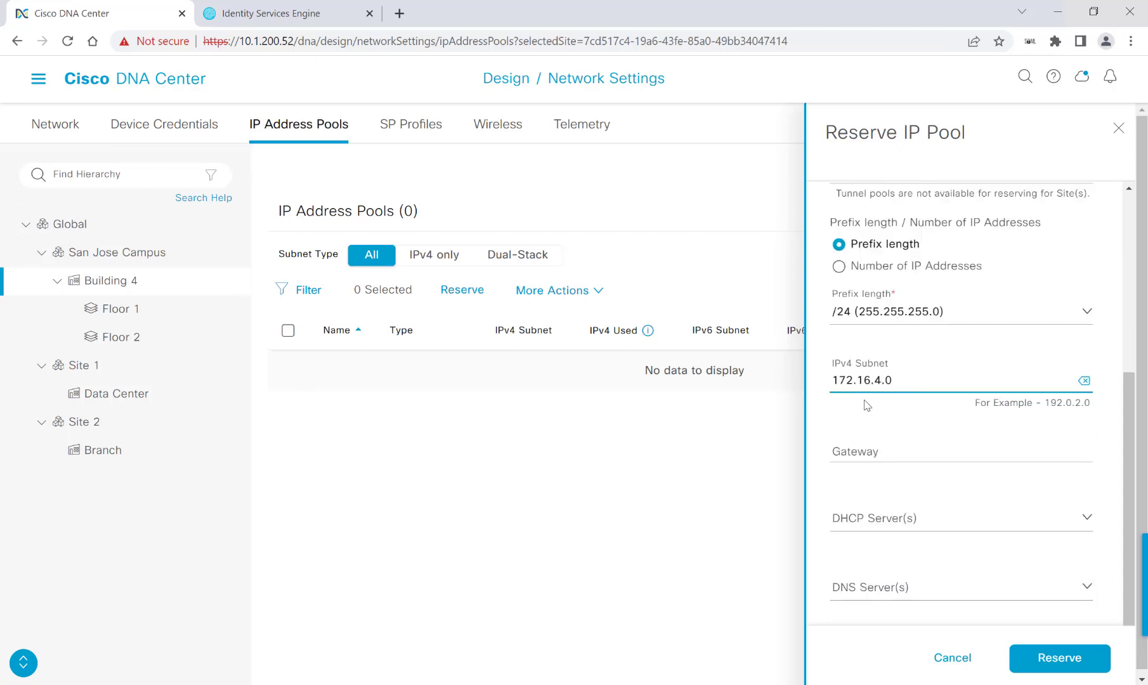
{"action": "scroll", "coordinate": [918, 405], "scroll_direction": "down", "scroll_amount": 1}
{"action": "scroll", "coordinate": [912, 382], "scroll_direction": "up", "scroll_amount": 2}
{"action": "scroll", "coordinate": [927, 427], "scroll_direction": "down", "scroll_amount": 1}
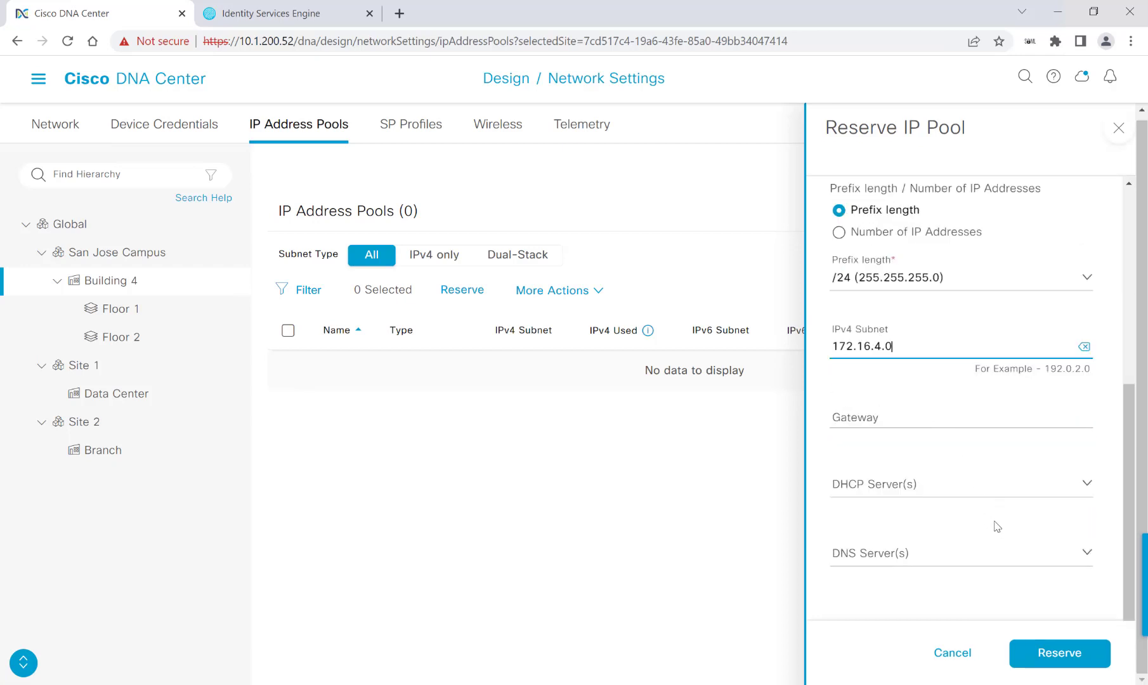
{"action": "left_click", "coordinate": [1064, 652]}
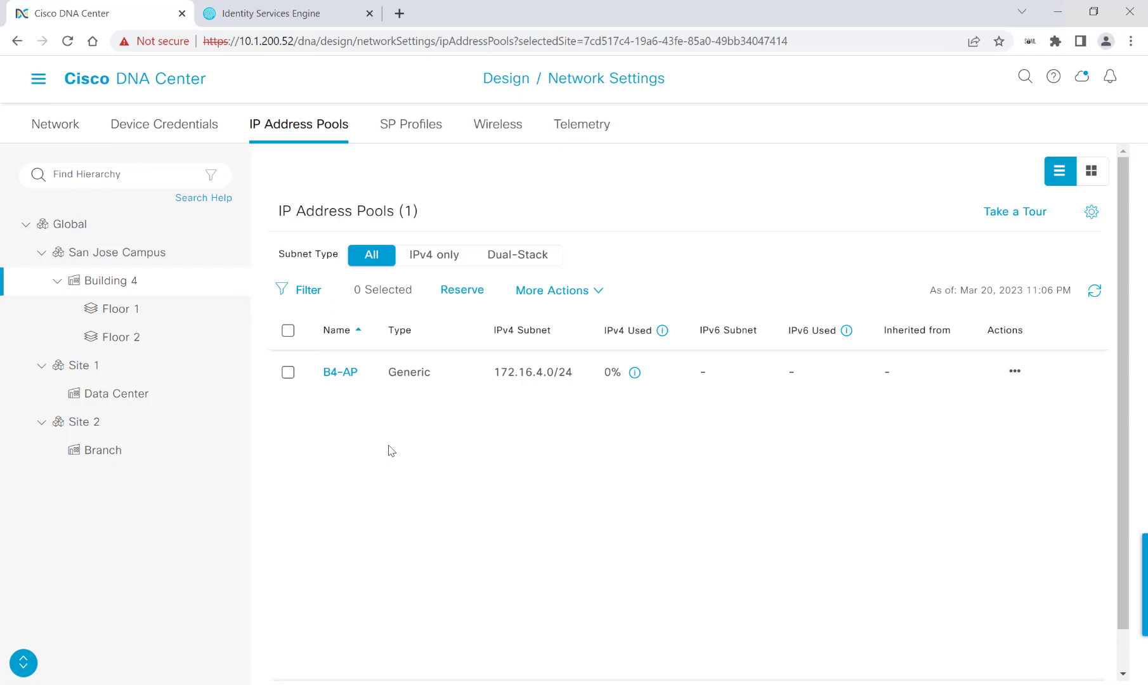
View the reserved IP pools of Branch, then Data Center, then Building 4
{"action": "left_click", "coordinate": [102, 450]}
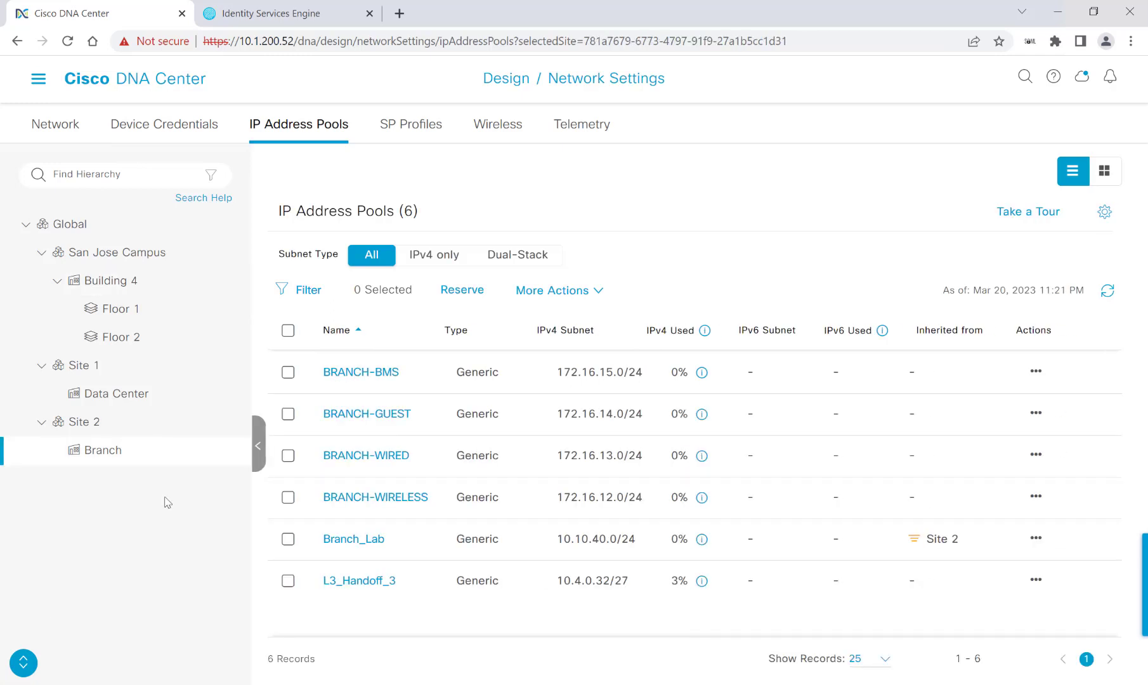
{"action": "left_click", "coordinate": [133, 393]}
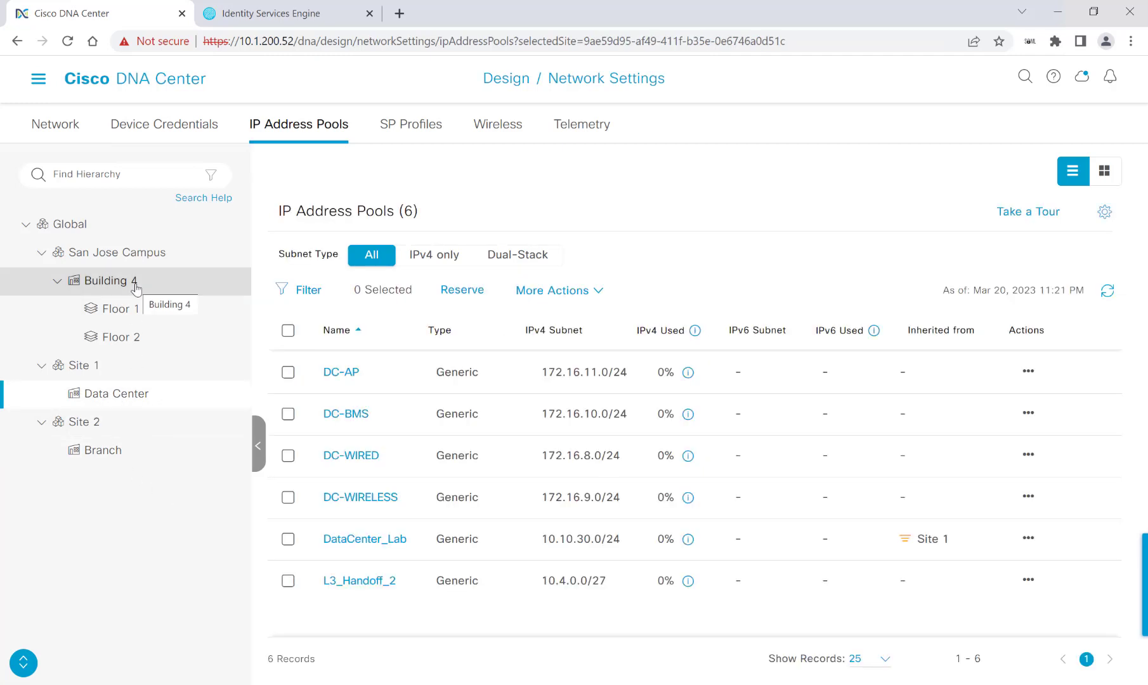
{"action": "left_click", "coordinate": [136, 284]}
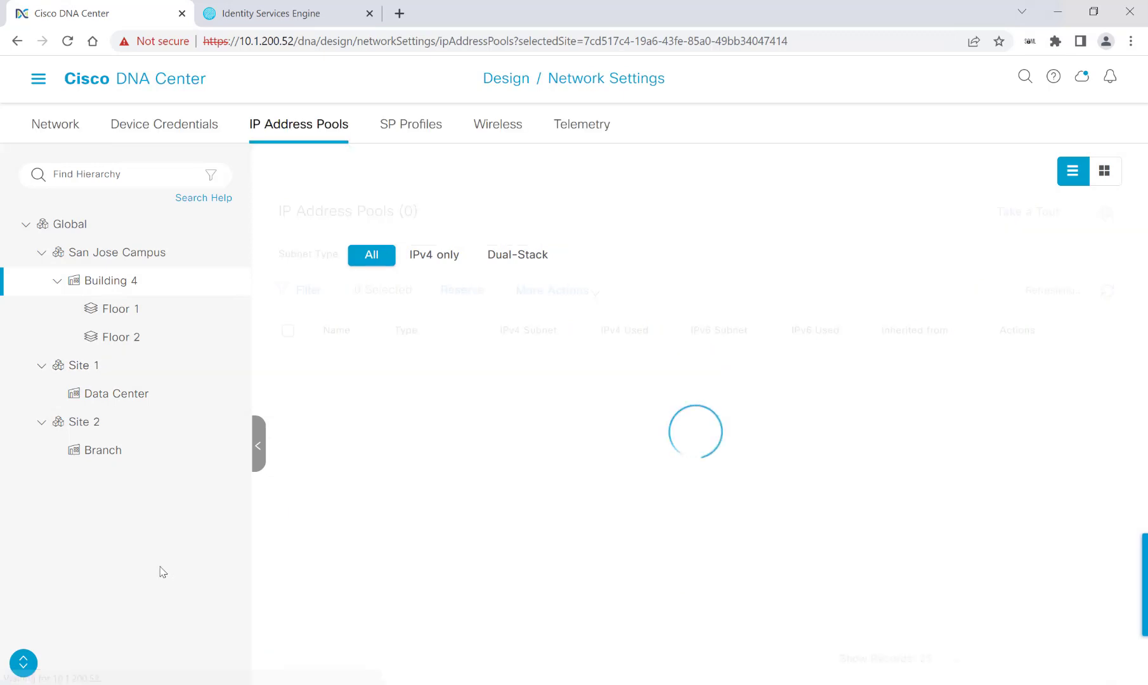